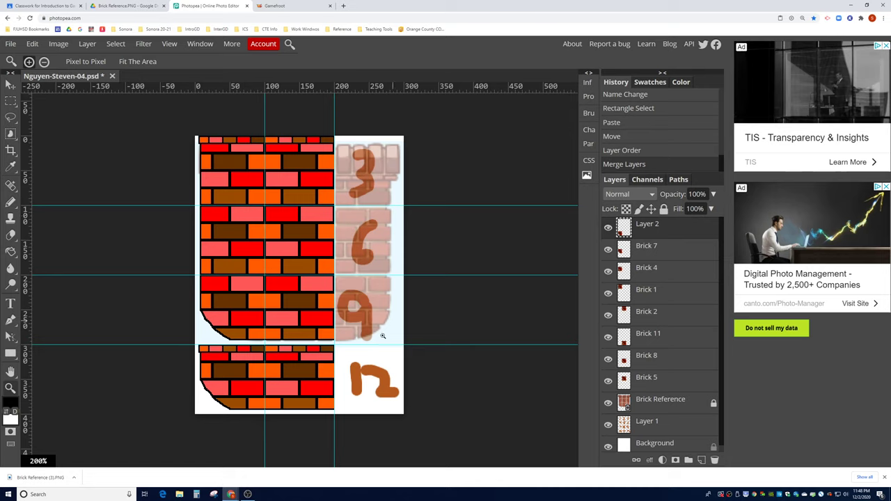
- Hide the numbered sketch on Layer 1 and place a duplicate of Brick 1 in the third column's top tile
left_click(608, 424)
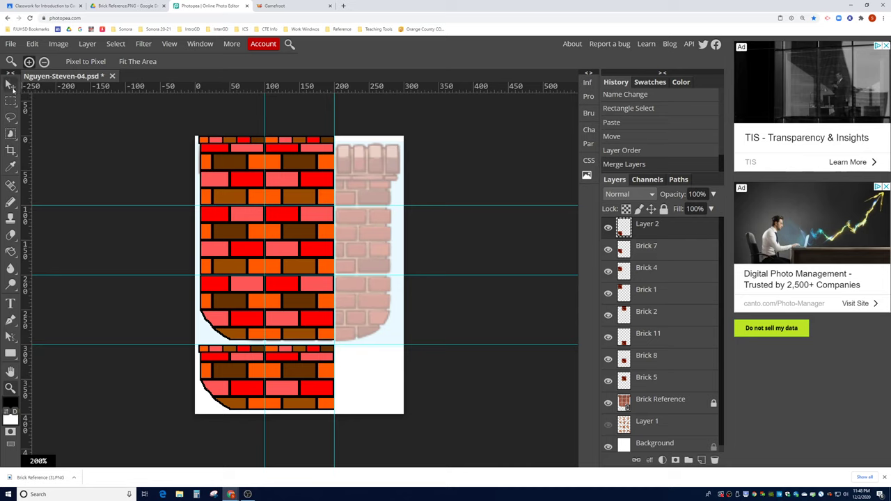
left_click(11, 85)
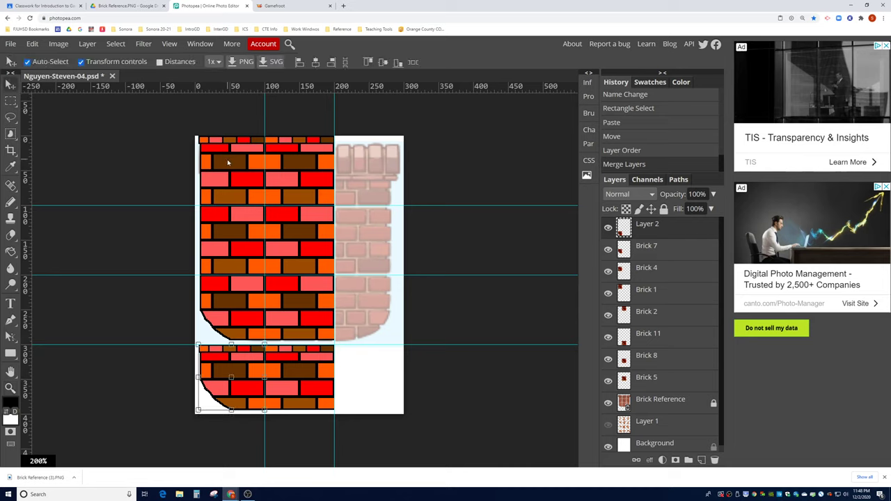
left_click(228, 162)
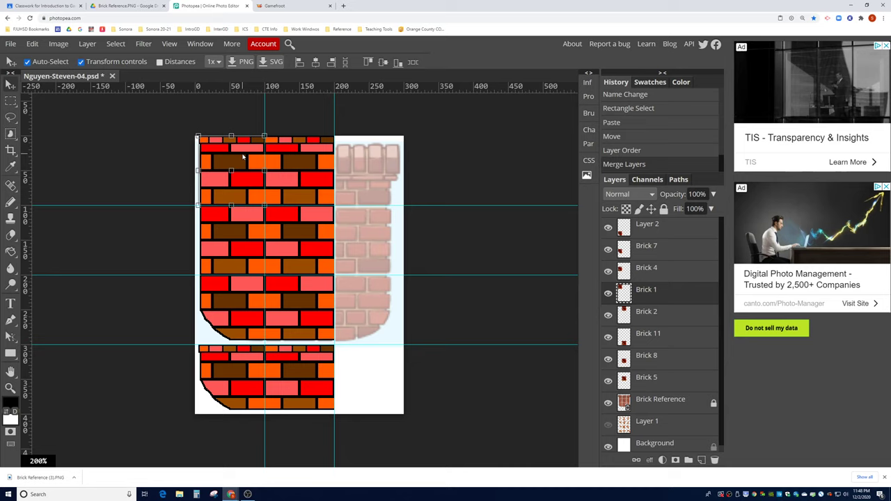
left_click_drag(243, 159, 380, 159)
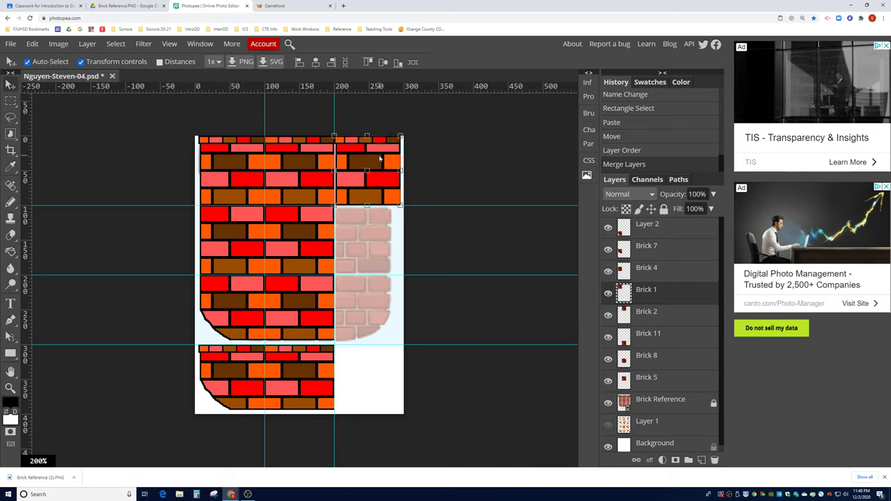
left_click(381, 160, "alt")
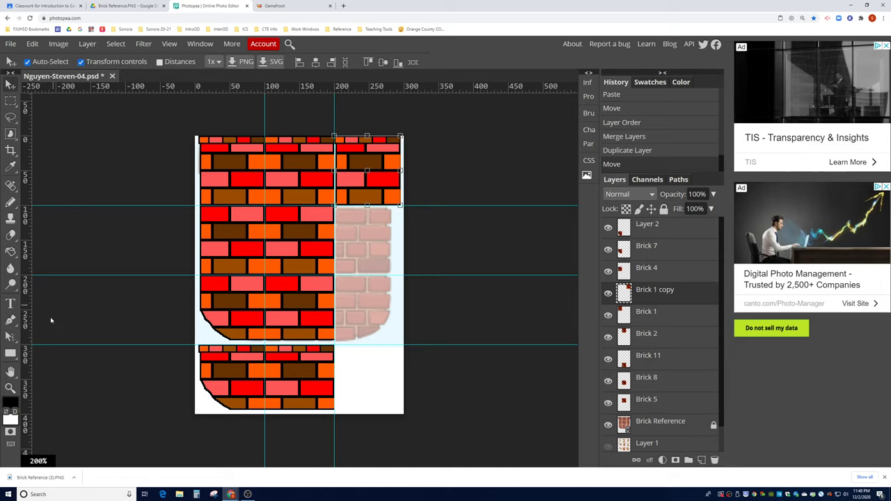
- Flip the Brick 1 copy horizontally so its bricks continue the pattern from the middle column
left_click(11, 388)
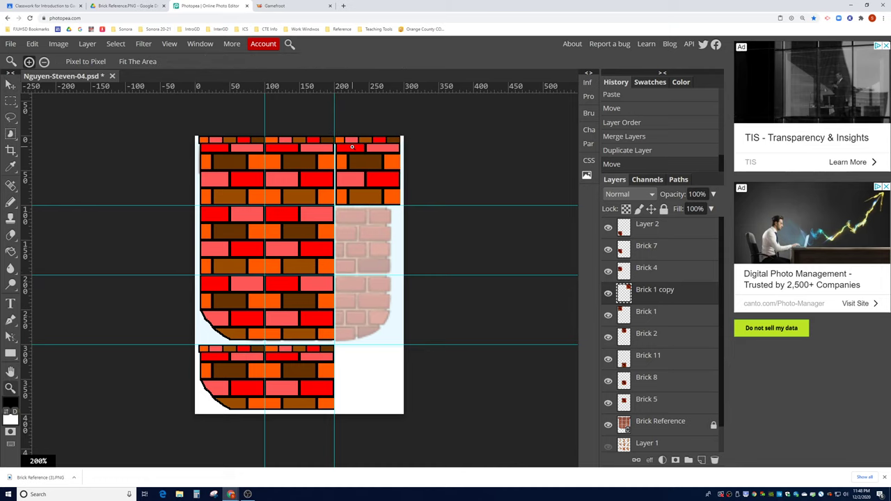
left_click(352, 147)
left_click(352, 147)
left_click(352, 147)
left_click(352, 147)
left_click(351, 147)
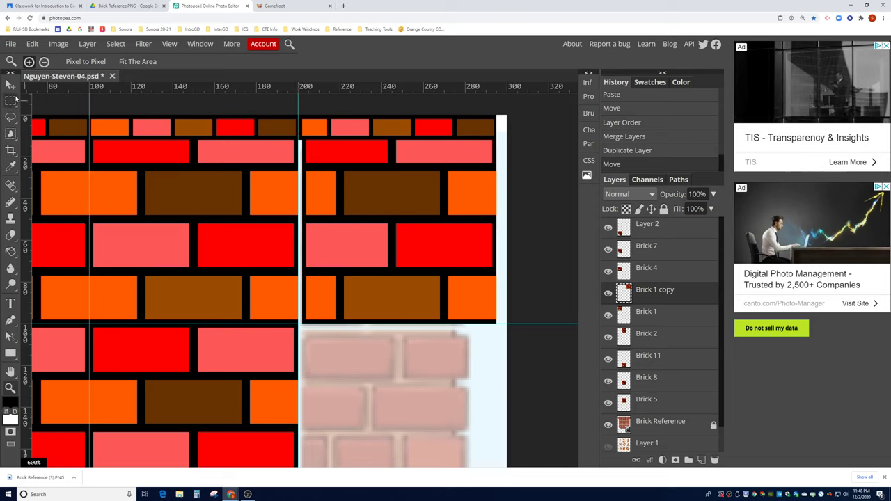
left_click(11, 84)
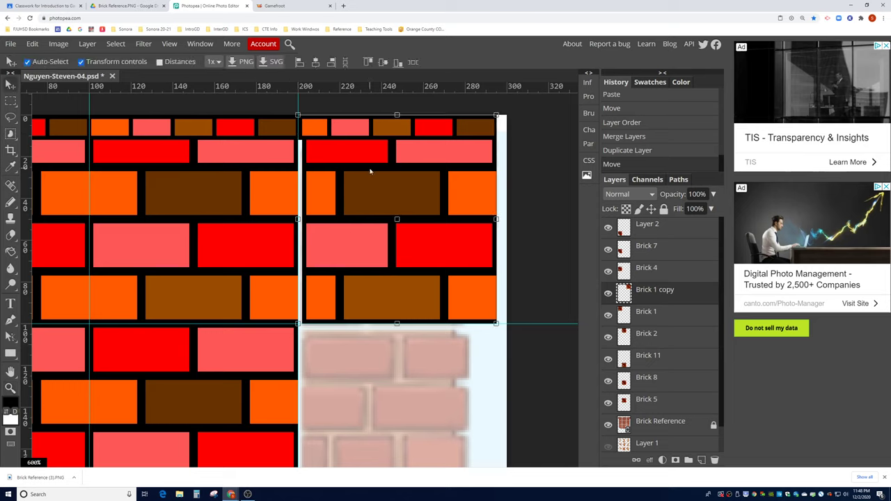
left_click(32, 46)
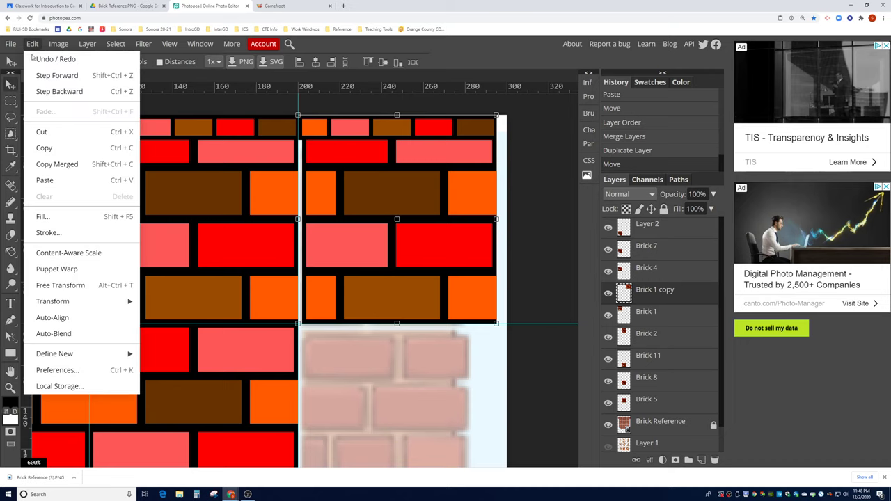
mouse_move(74, 301)
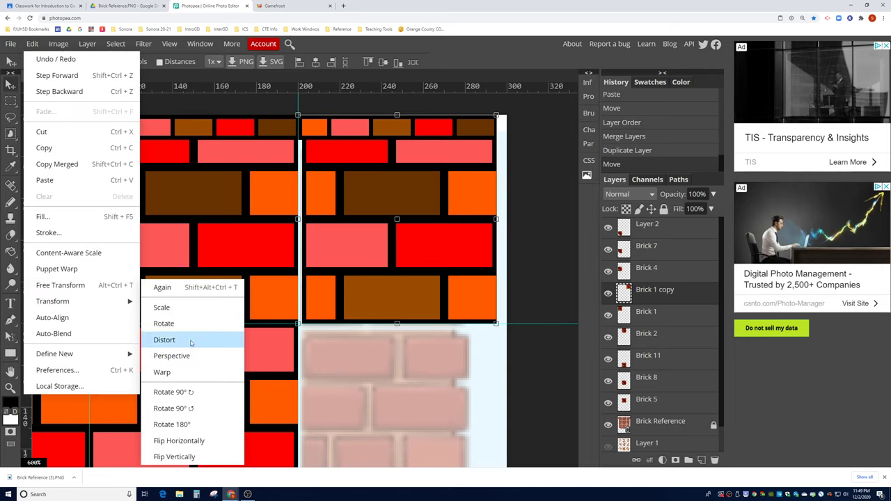
left_click(217, 440)
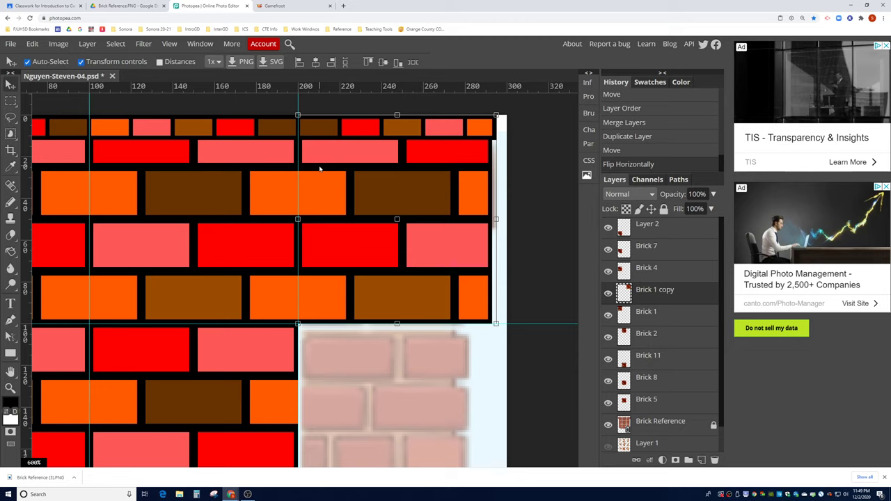
- Duplicate the Brick 4 layer and move the copy into the third column's second-row tile
scroll(468, 196, "down", 3)
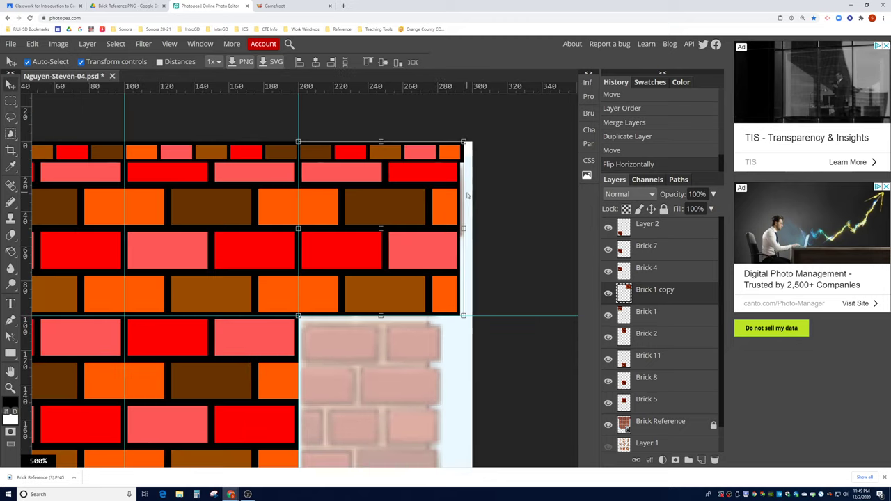
scroll(383, 285, "down", 1)
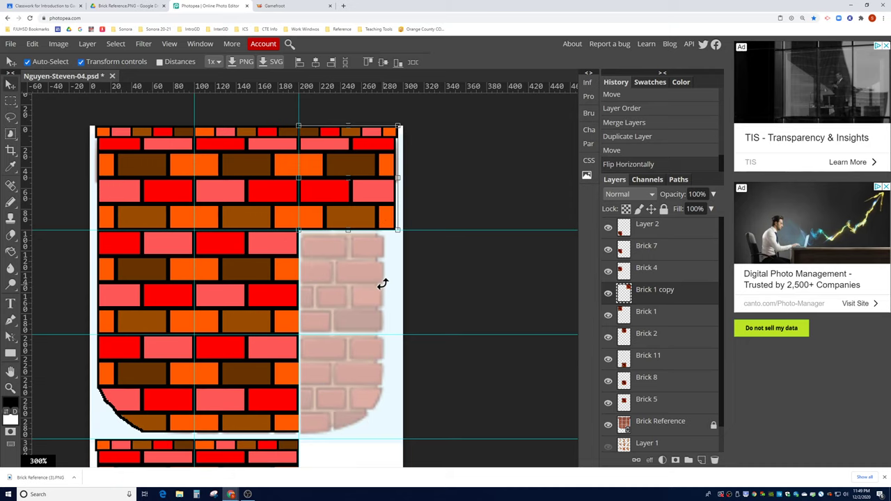
left_click(149, 264)
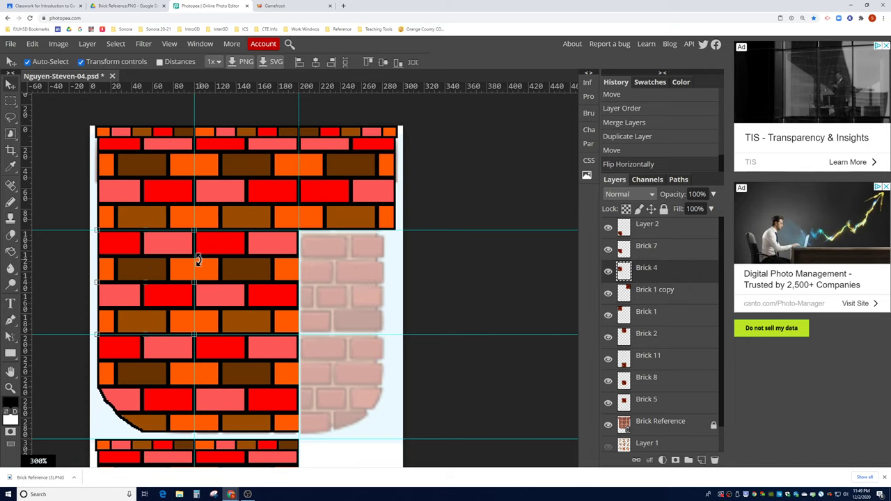
right_click(650, 271)
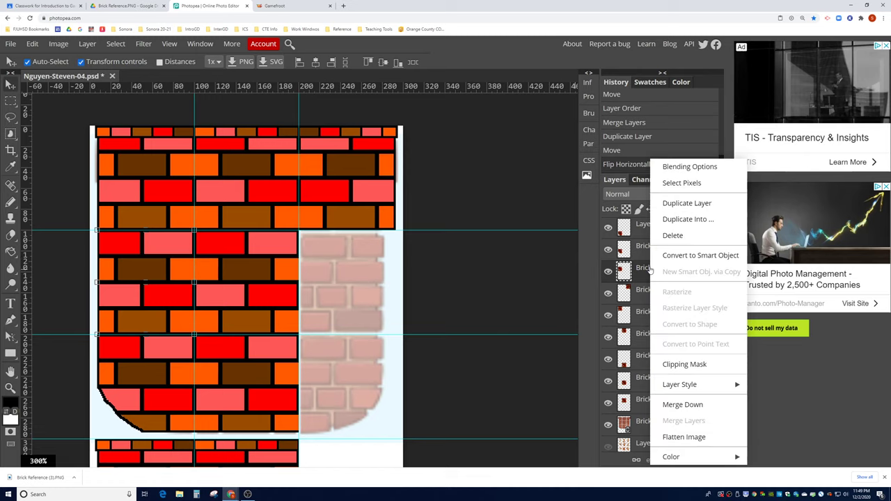
left_click(679, 203)
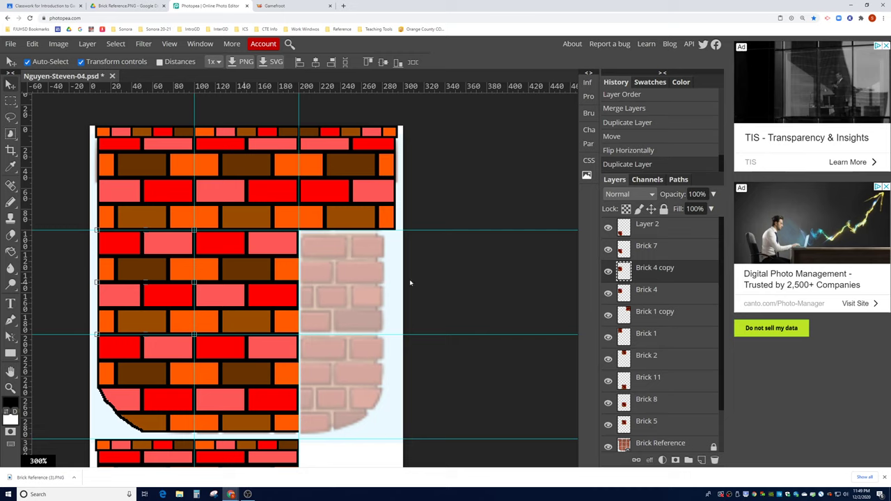
left_click_drag(163, 268, 362, 269)
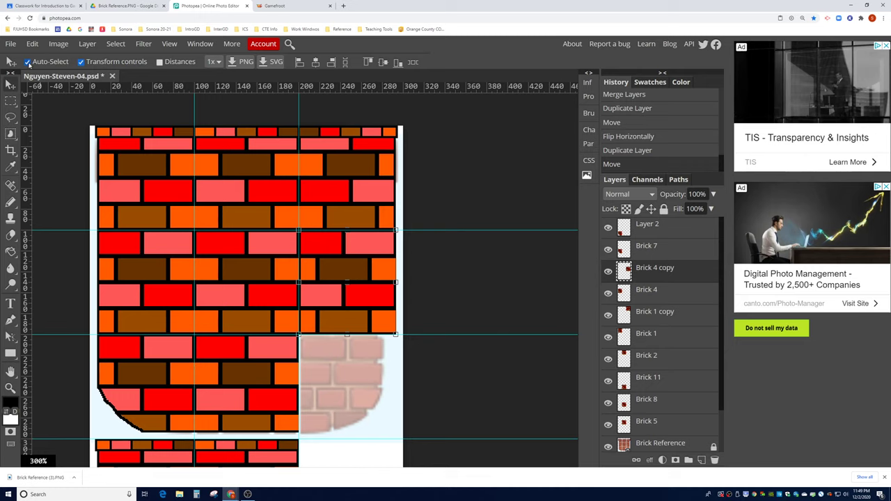
- Flip the Brick 4 copy horizontally
left_click(33, 44)
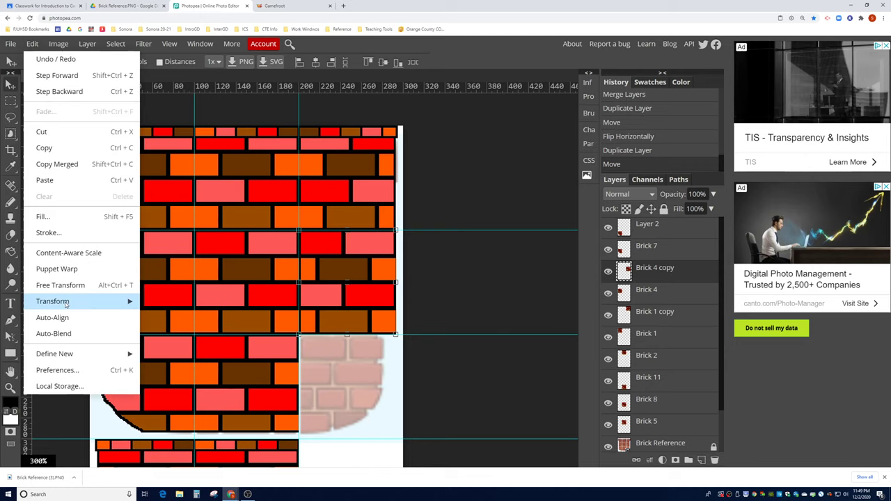
mouse_move(67, 305)
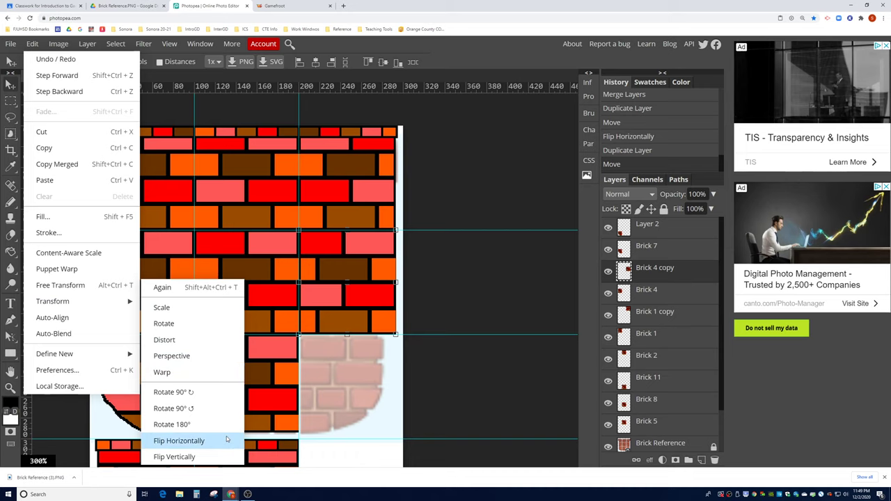
left_click(179, 440)
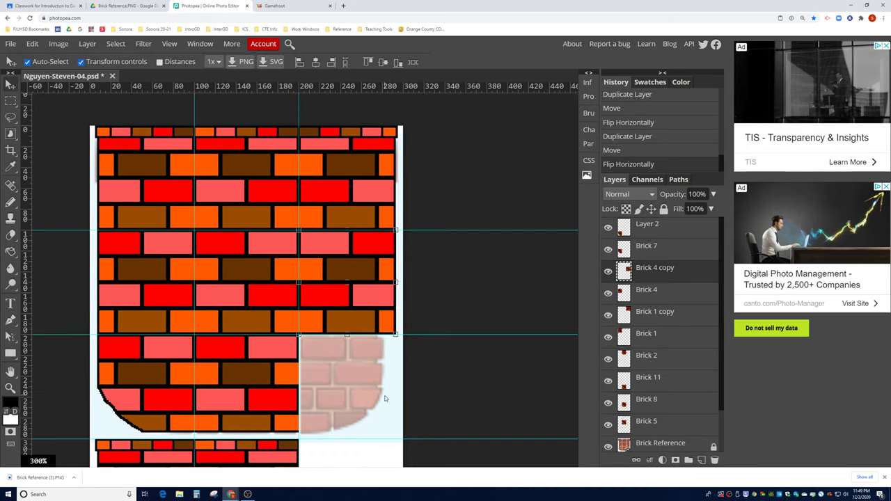
- Place a duplicate of Brick 7 in the third column's third-row tile, aligned with the guides
scroll(385, 398, "down", 1)
left_click(165, 353)
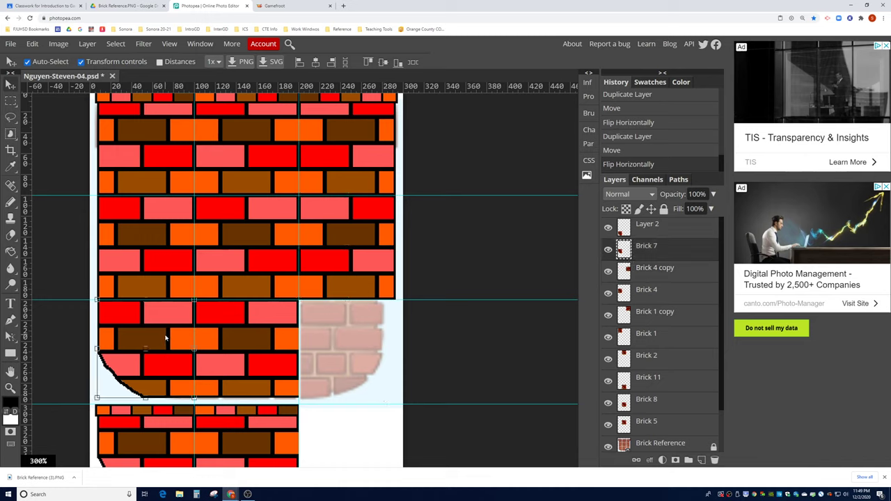
left_click_drag(165, 338, 363, 335)
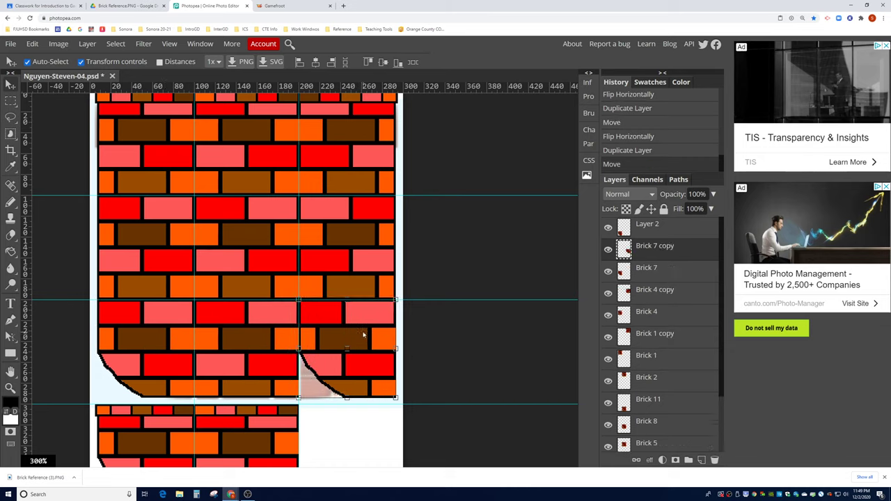
- Flip the Brick 7 copy horizontally so its curved corner faces outward, and deselect the layer
left_click(32, 44)
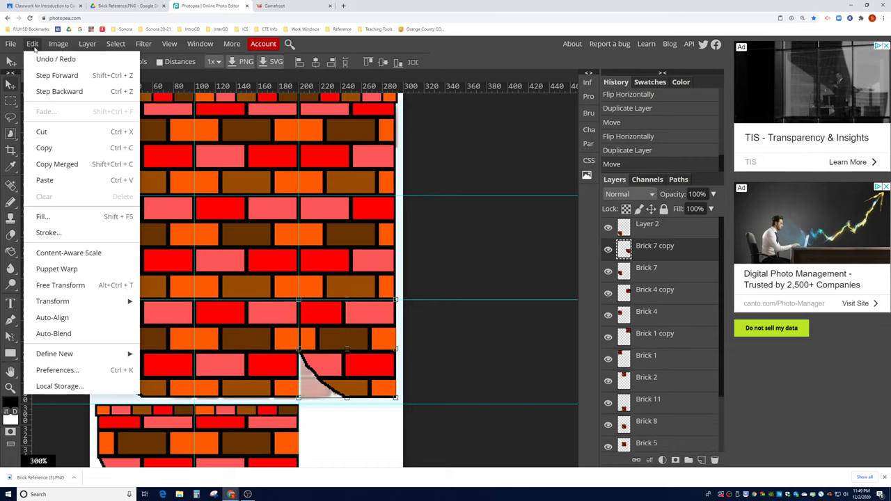
mouse_move(70, 301)
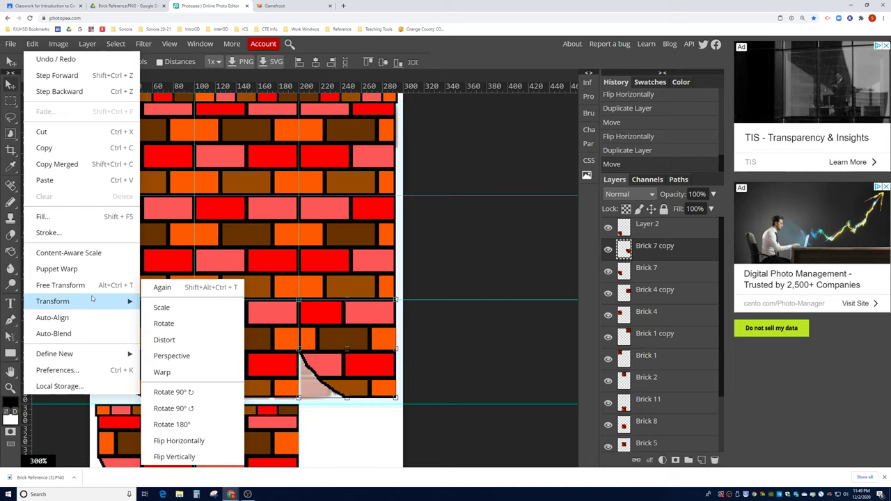
left_click(184, 440)
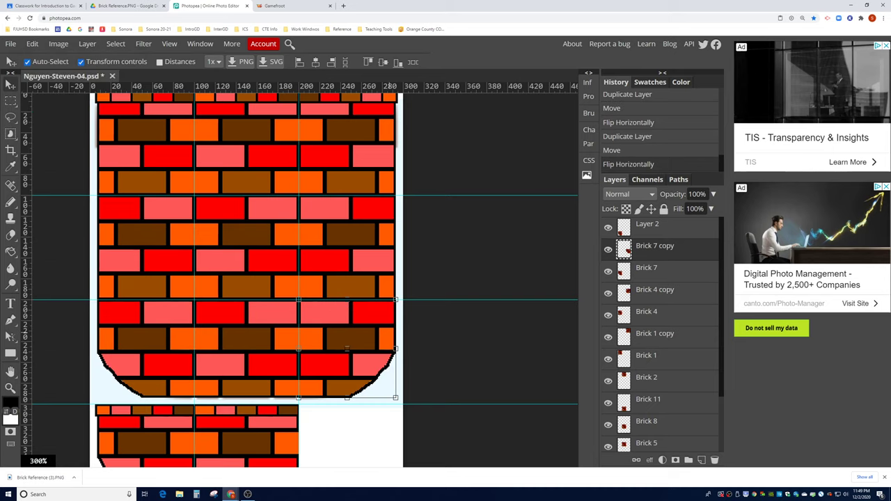
left_click(441, 327)
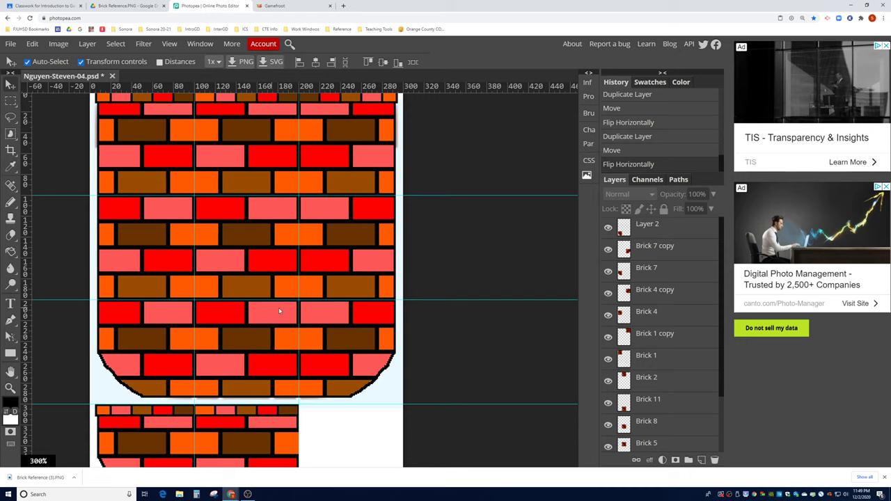
- Duplicate Layer 2, the fourth row's first tile, and move the copy into that row's empty third-column tile
scroll(285, 301, "down", 2)
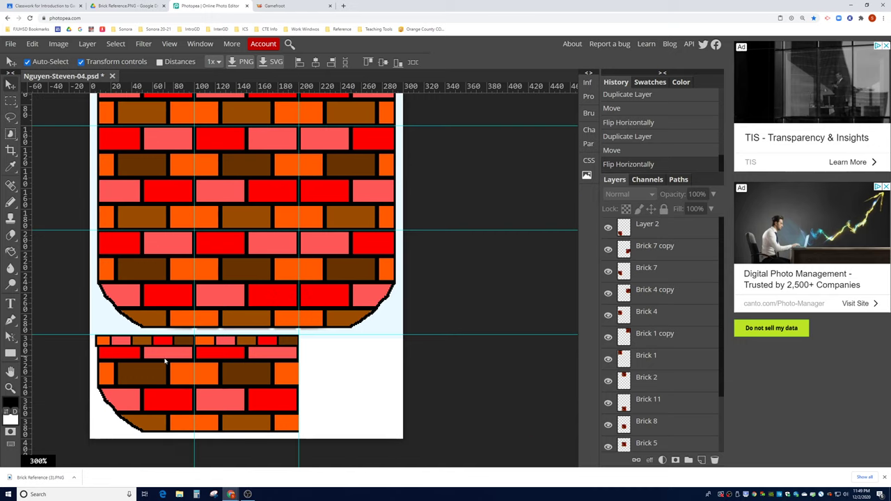
left_click(165, 362)
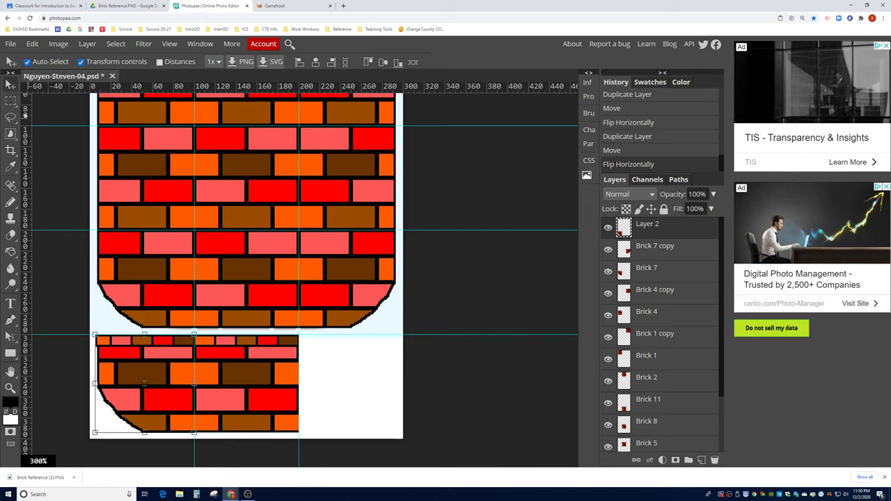
right_click(646, 229)
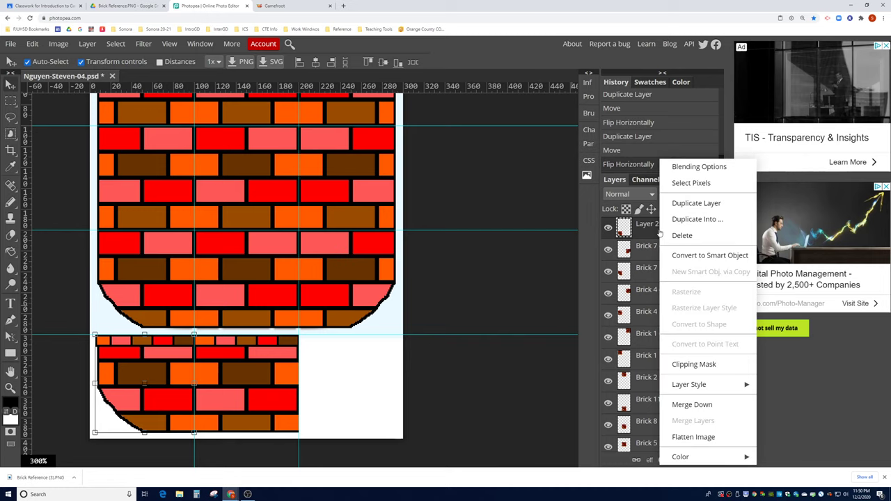
left_click(696, 204)
left_click_drag(165, 372, 370, 370)
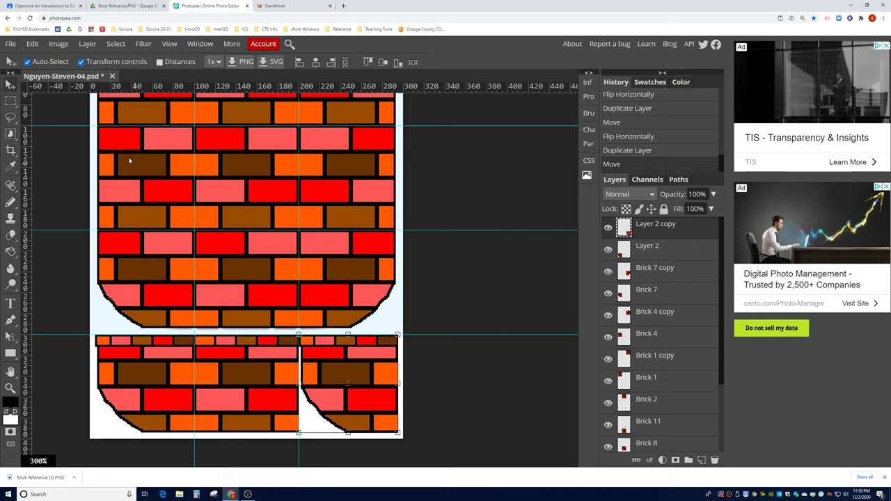
- Flip the Layer 2 copy horizontally so its curved corner faces outward
left_click(32, 43)
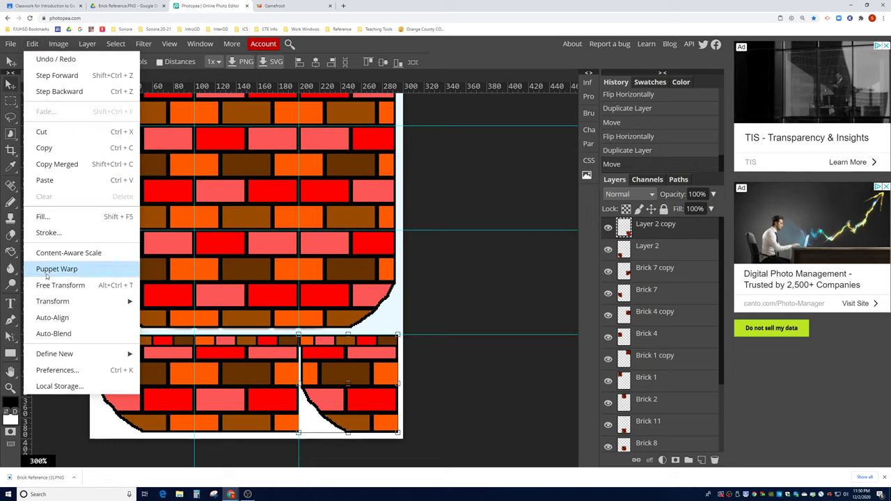
mouse_move(52, 302)
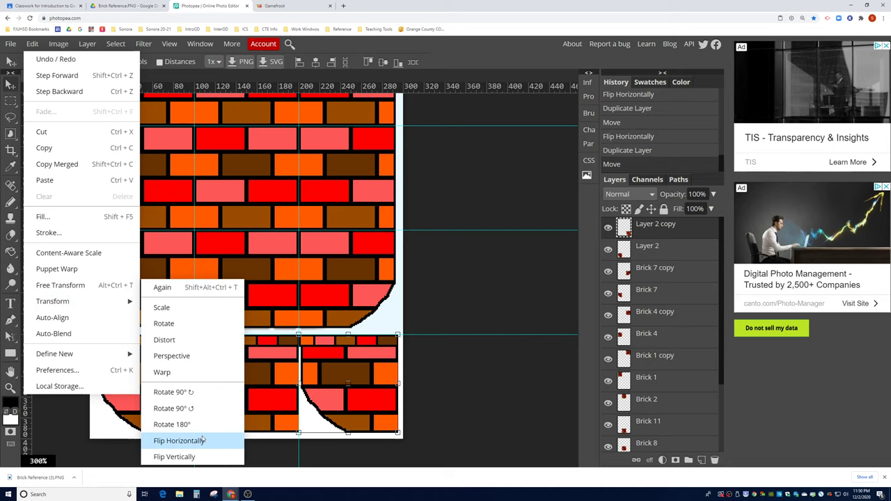
left_click(179, 441)
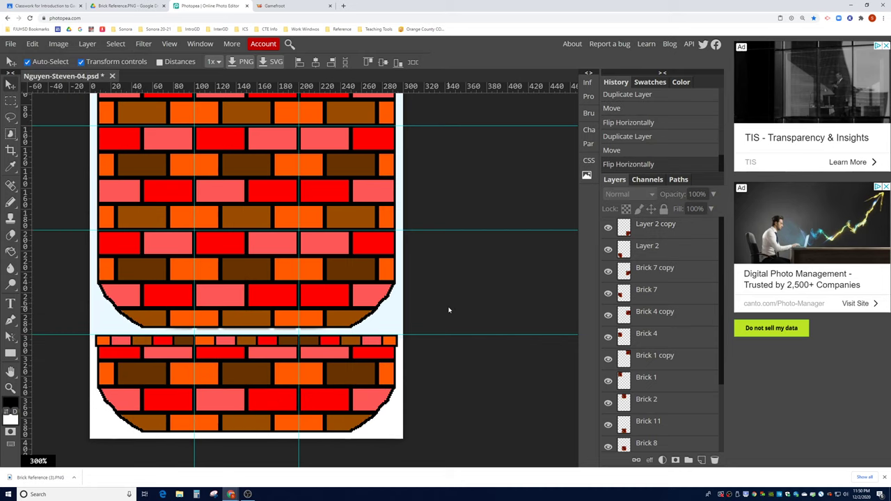
- Rename the Brick 1 copy layer, the first row's third-column tile, as Brick 3
scroll(247, 209, "up", 2)
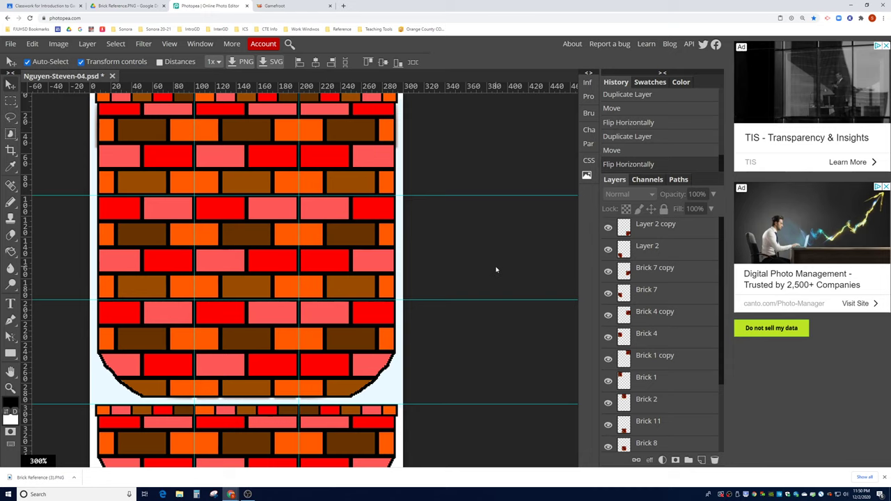
scroll(497, 270, "up", 1)
left_click(358, 179)
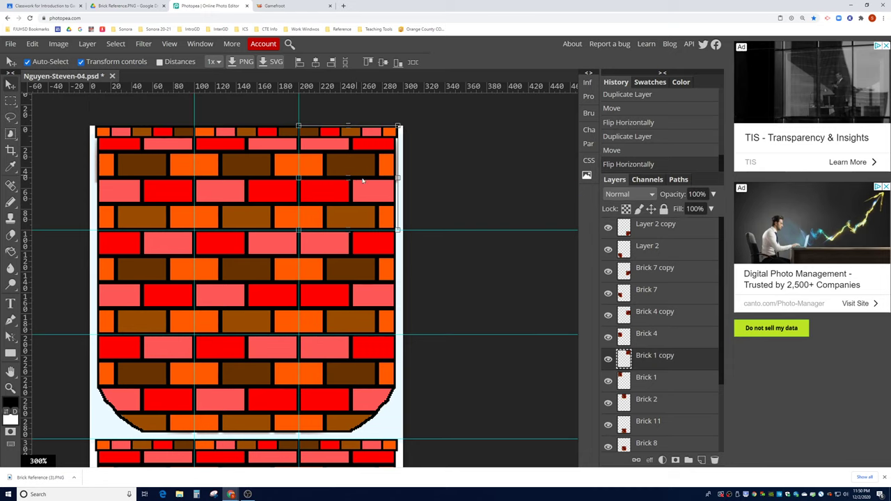
double_click(669, 359)
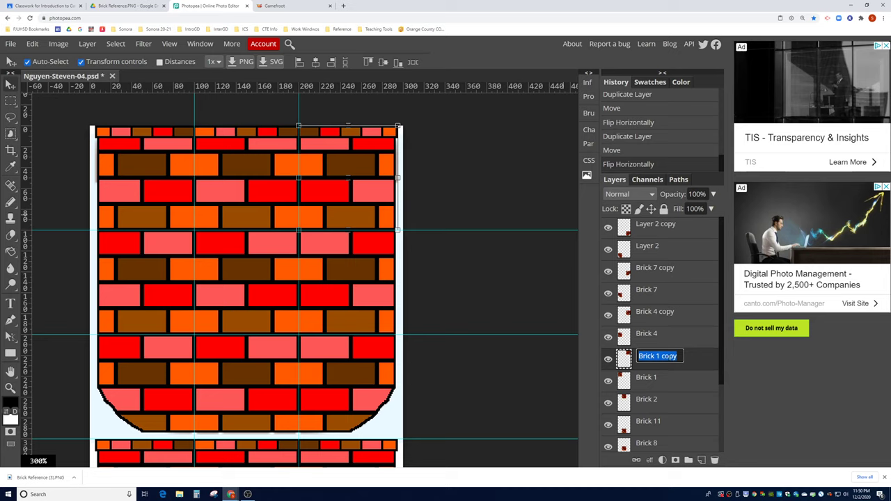
type("Brick 3")
key("Return")
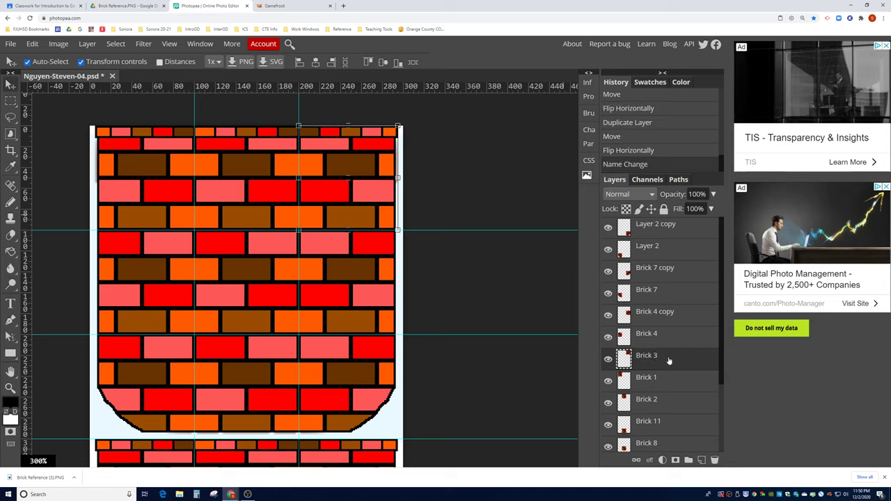
- Rename the Brick 4 copy layer as Brick 6
left_click(644, 313)
double_click(658, 313)
type("Brick")
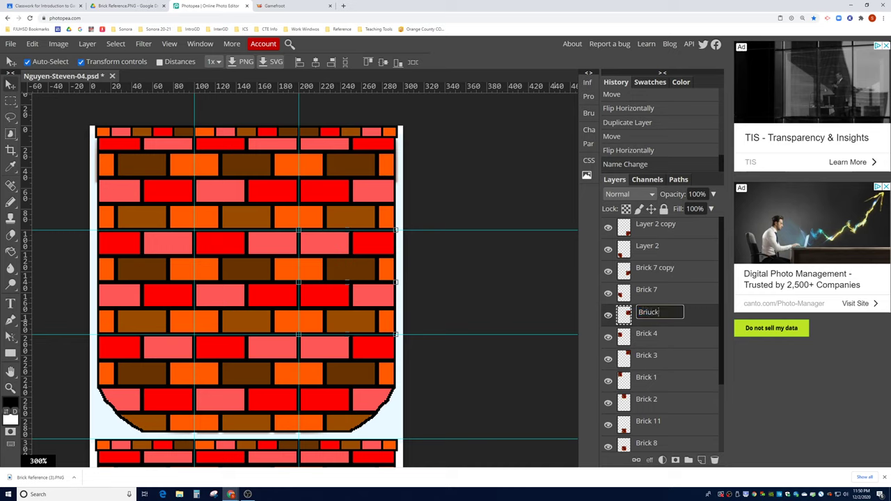
key("BackSpace")
key("BackSpace")
key("BackSpace")
type("ick 6")
key("Return")
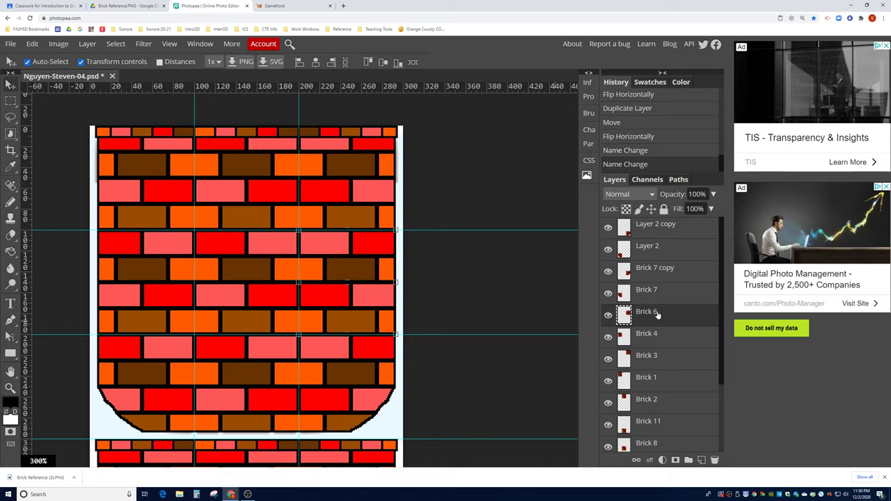
- Rename the Brick 7 copy layer as Brick 9
left_click(652, 270)
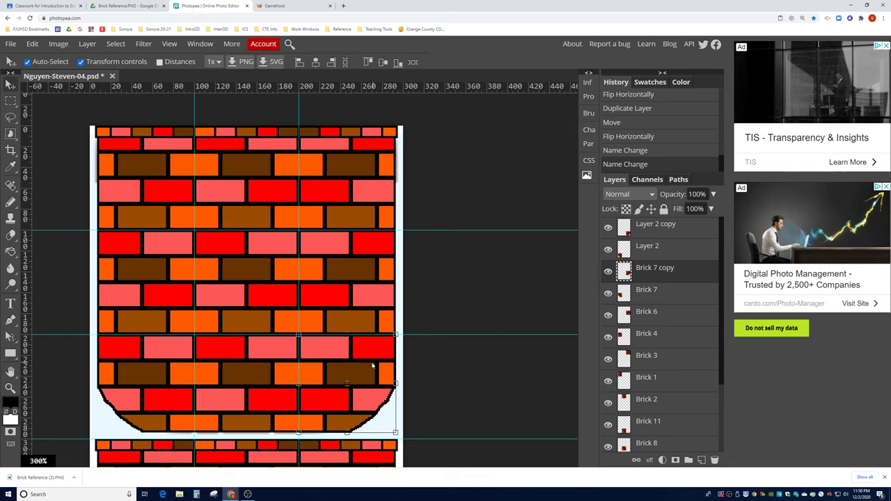
double_click(651, 271)
type("Brick")
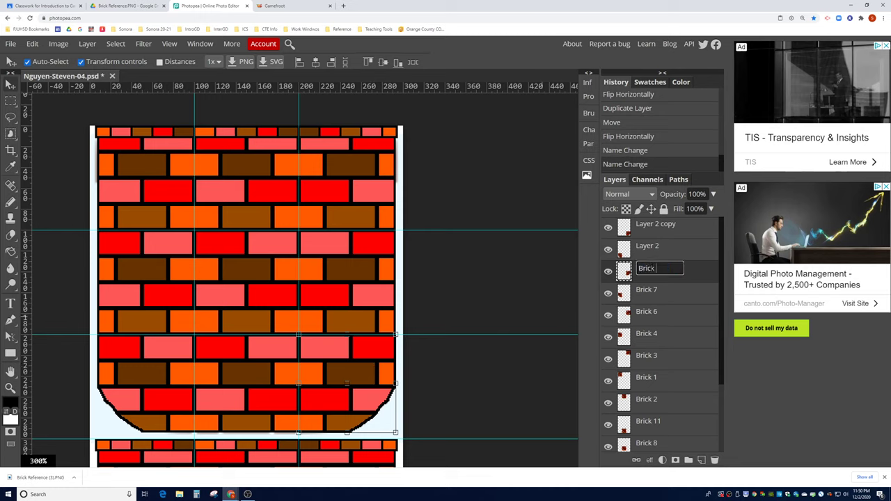
type(" 9")
key("Return")
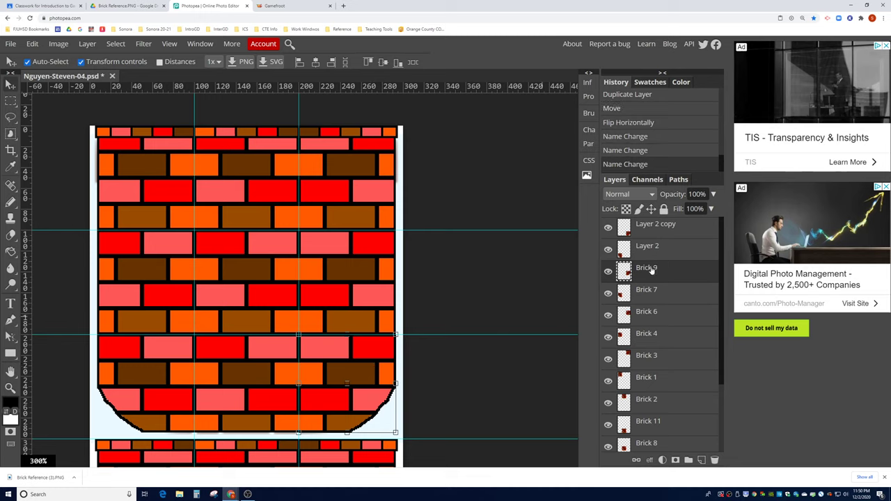
- Rename the Layer 2 copy layer, the fourth row's third-column tile, as Brick 12
scroll(652, 271, "down", 2)
scroll(655, 257, "up", 2)
left_click(658, 227)
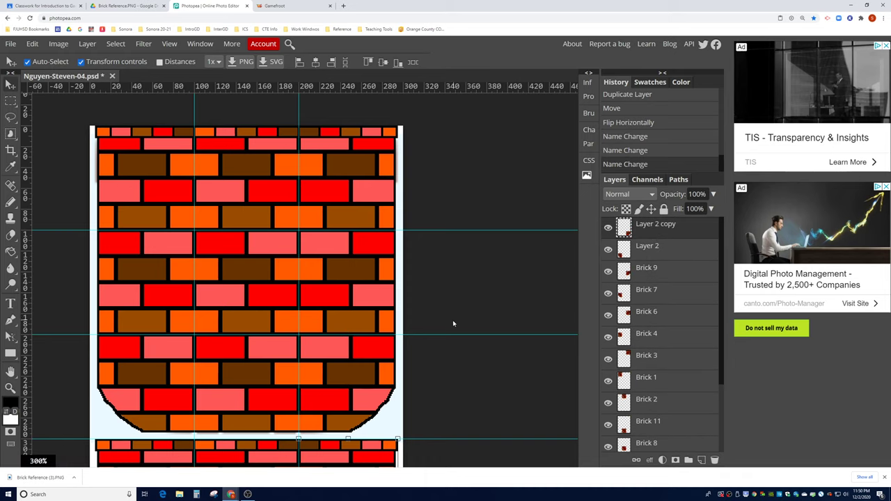
scroll(453, 323, "down", 2)
double_click(655, 229)
type("Brick 12")
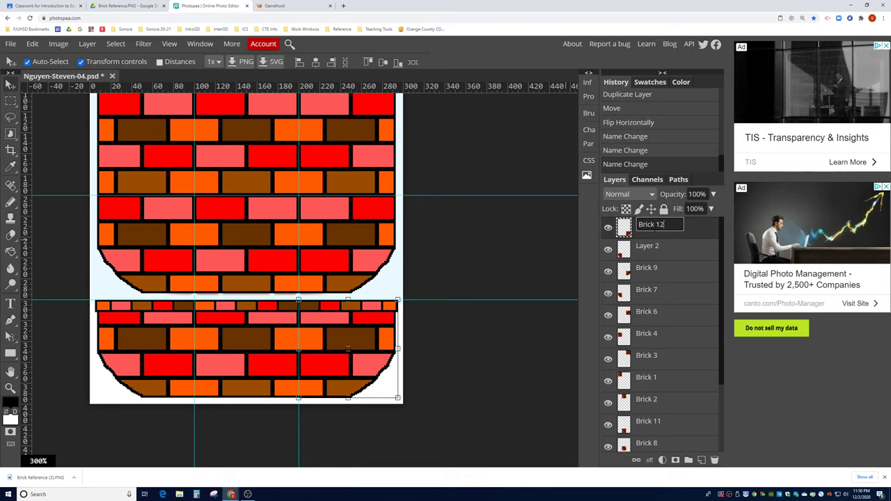
key("Return")
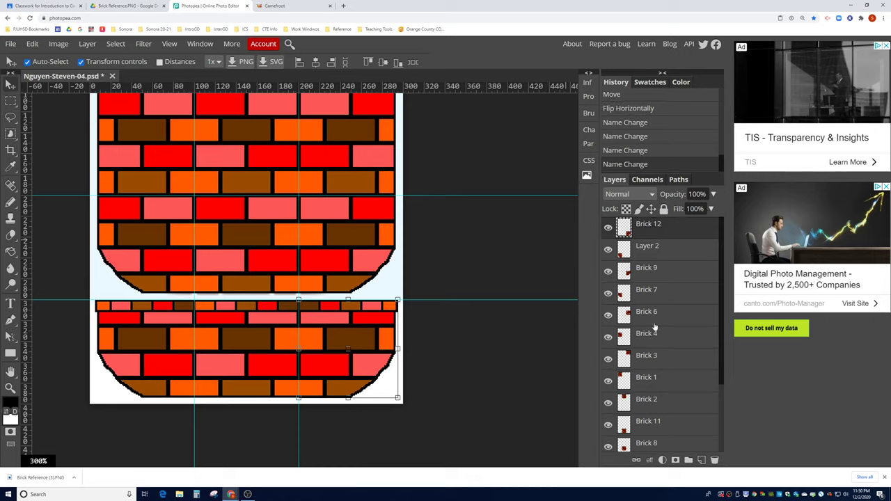
- Rename Layer 2, the fourth row's first-column tile, as Brick 10
scroll(655, 325, "down", 2)
scroll(662, 259, "up", 2)
left_click(662, 251)
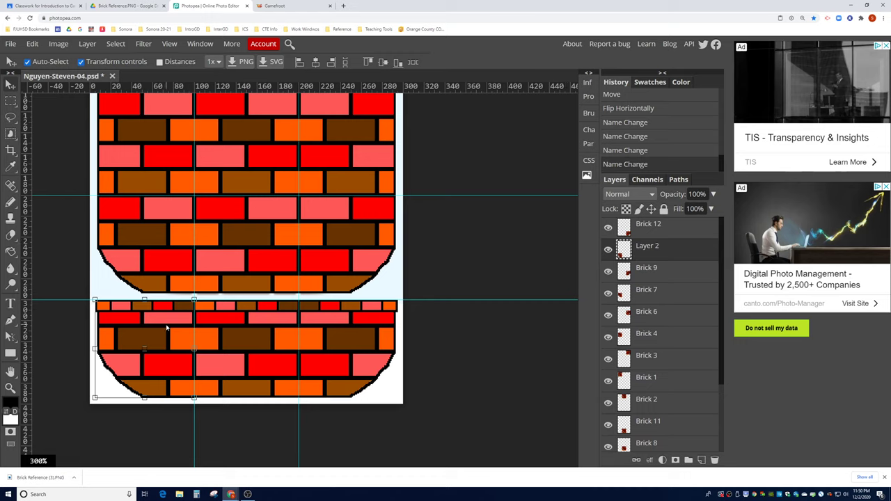
double_click(652, 249)
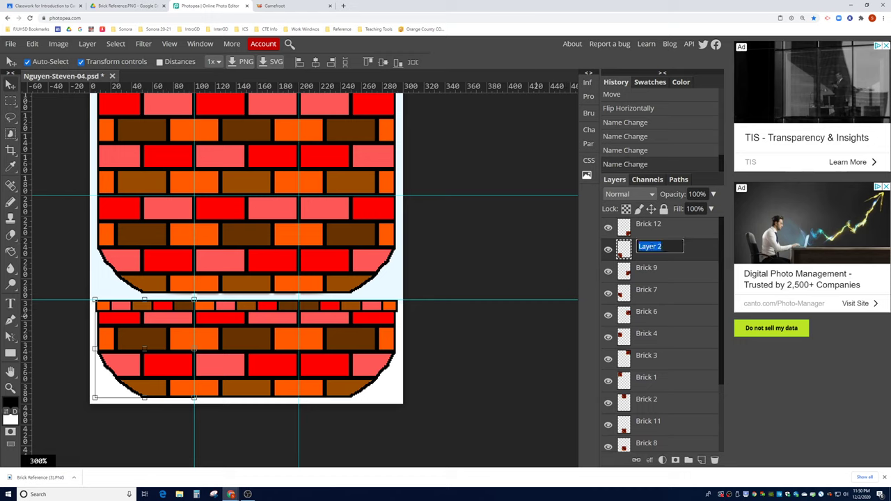
type("Brick 10")
key("Return")
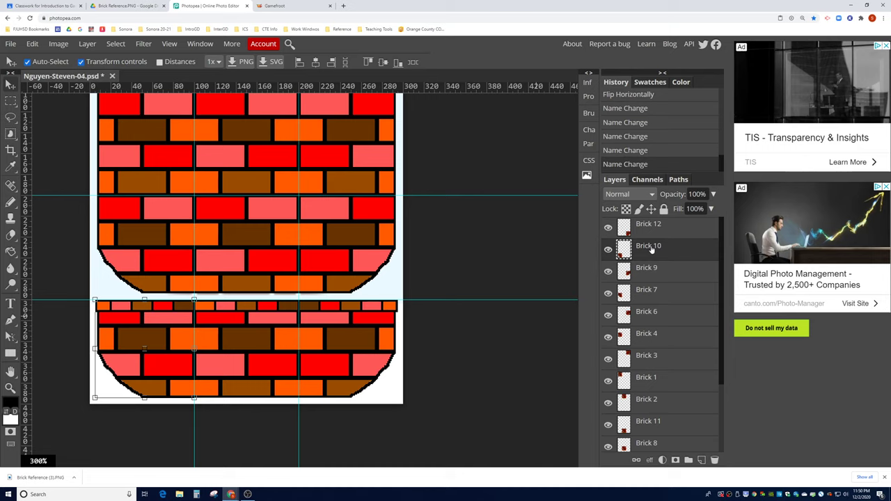
- Fill the three pink bricks on the Brick 3 layer with red using the Paint Bucket
scroll(658, 292, "down", 2)
scroll(647, 376, "up", 2)
scroll(418, 243, "up", 3)
scroll(418, 243, "down", 1)
scroll(418, 243, "down", 1)
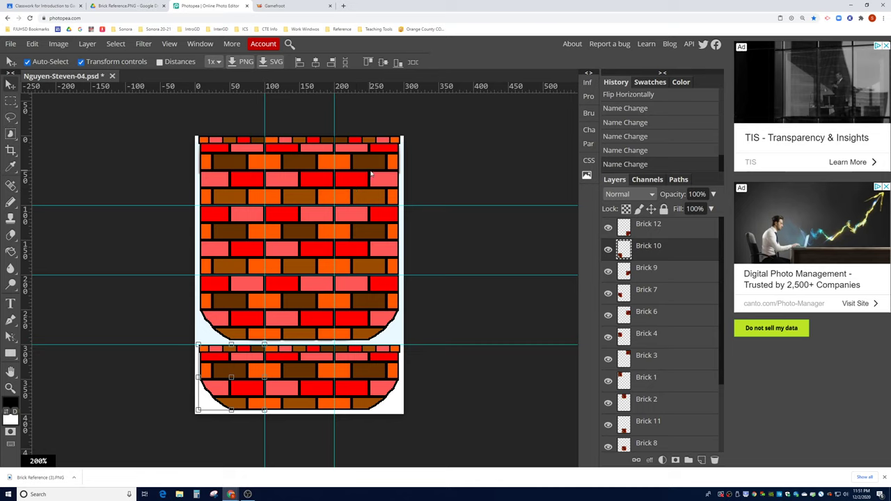
left_click(12, 253)
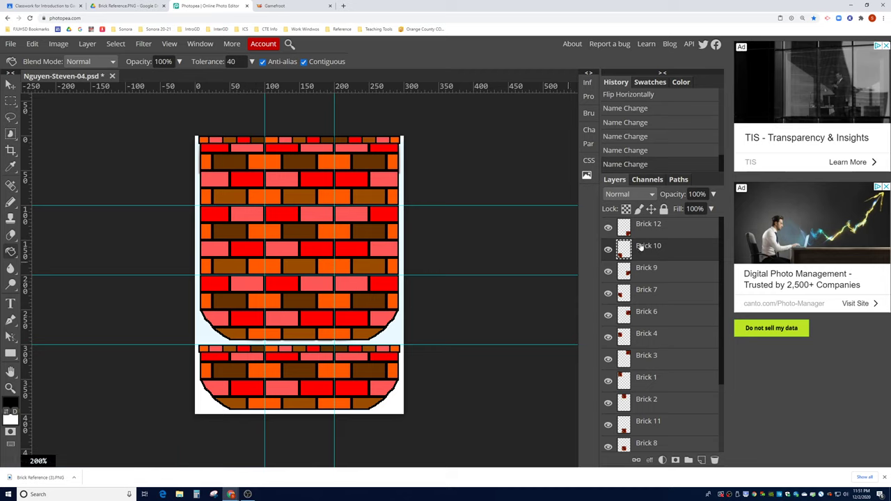
left_click(658, 355)
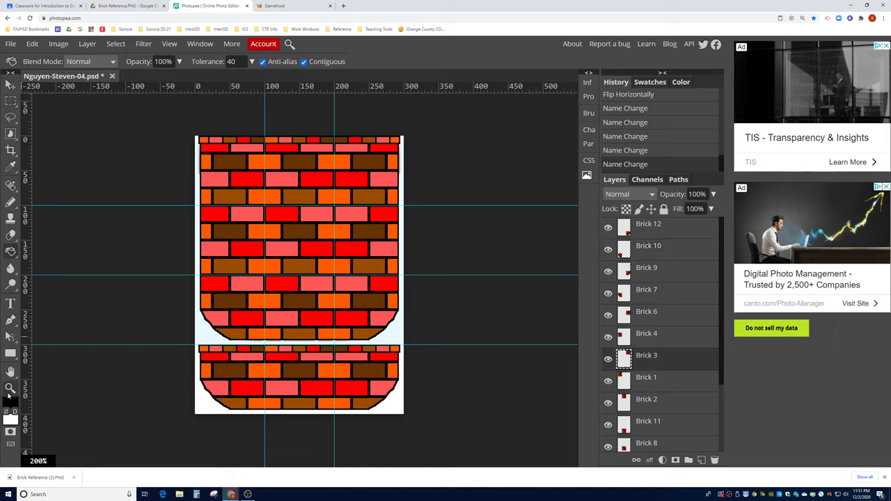
left_click(10, 403)
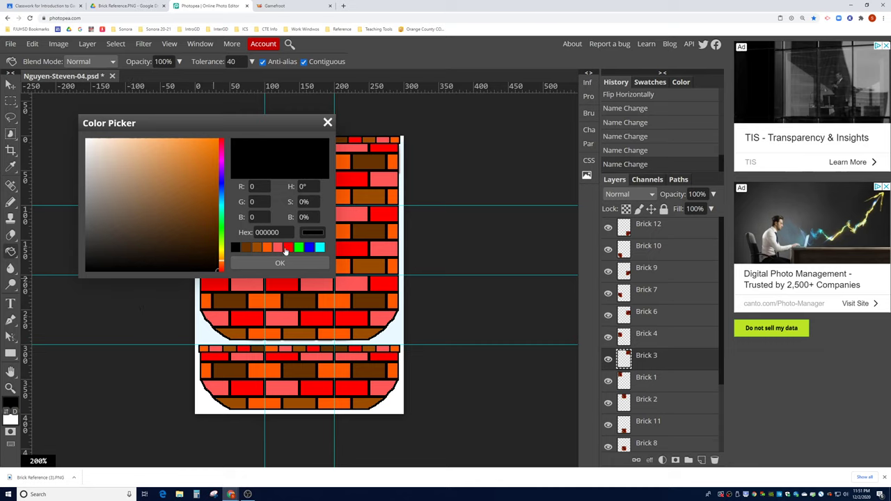
left_click(287, 248)
left_click(280, 263)
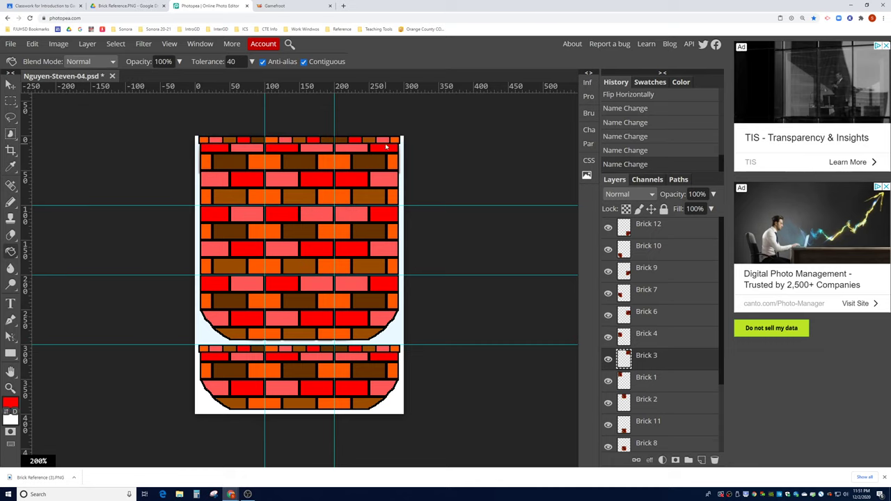
left_click(386, 141)
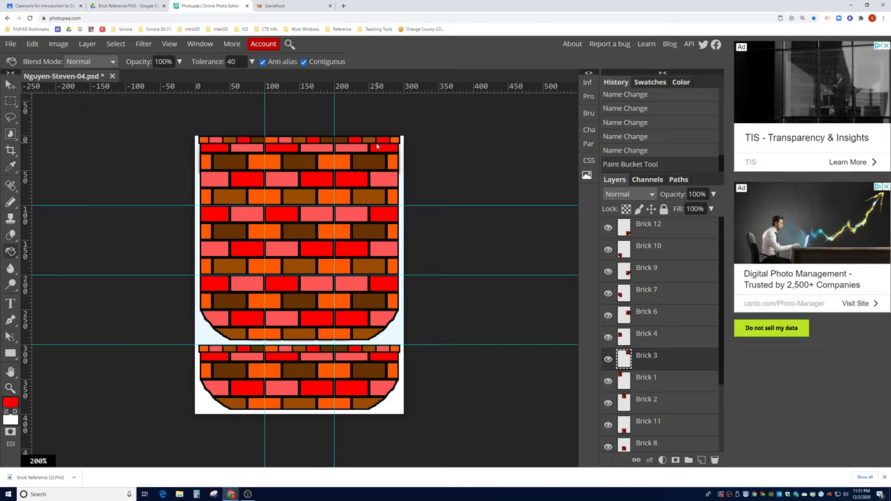
left_click(364, 149)
left_click(380, 181)
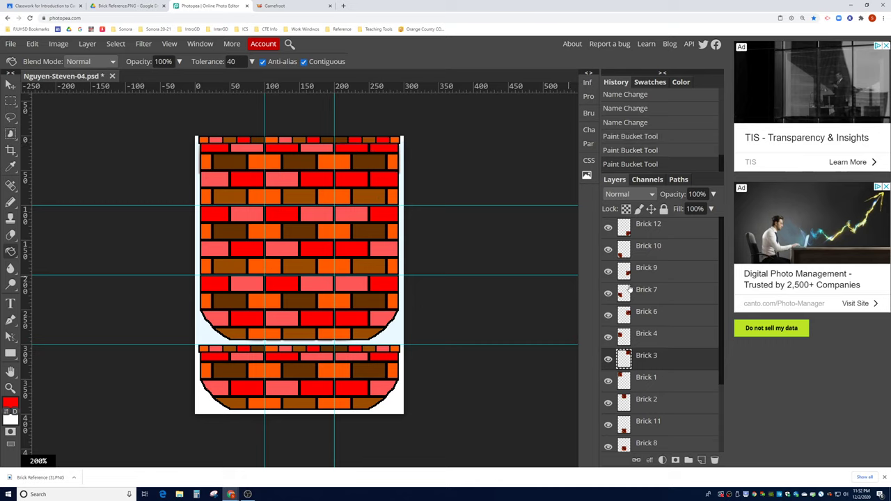
- Fill the pink bricks on the Brick 6 and Brick 9 layers with the same red
left_click(647, 314)
left_click(358, 220)
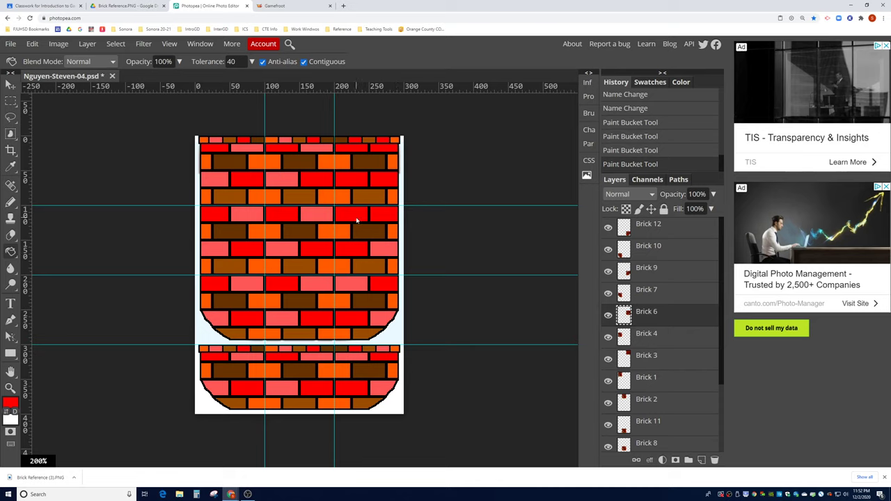
left_click(380, 252)
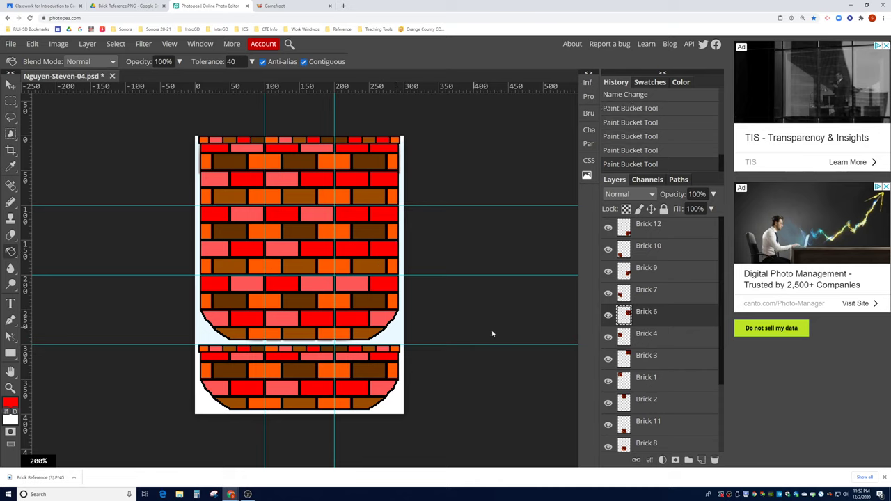
left_click(658, 276)
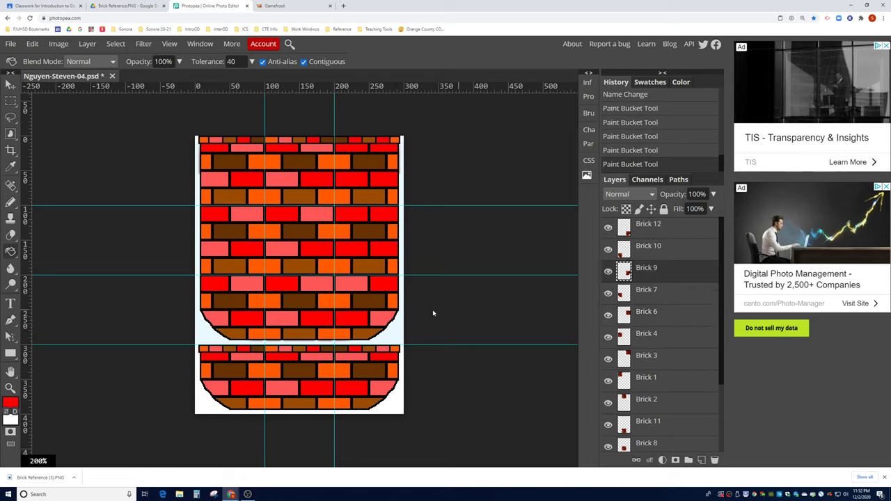
left_click(359, 289)
left_click(376, 318)
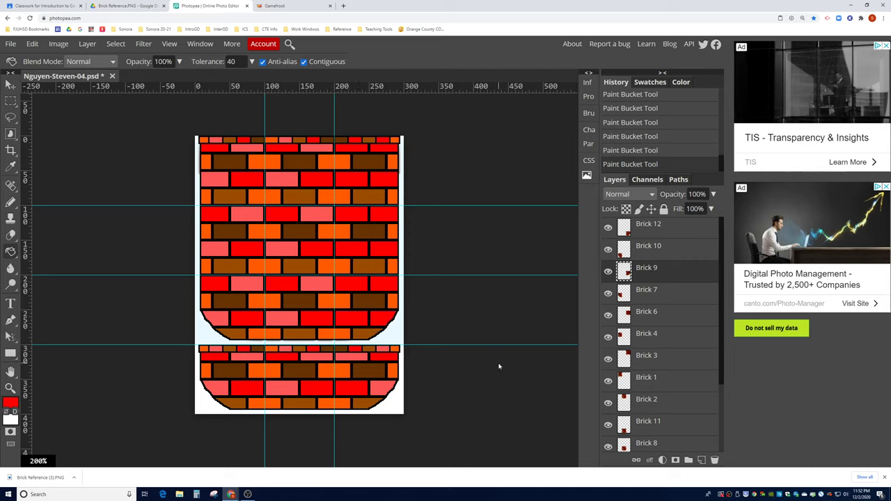
- Fill the three pink bricks on the Brick 12 layer with red, including the small one in its top strip
left_click(655, 228)
left_click(383, 350)
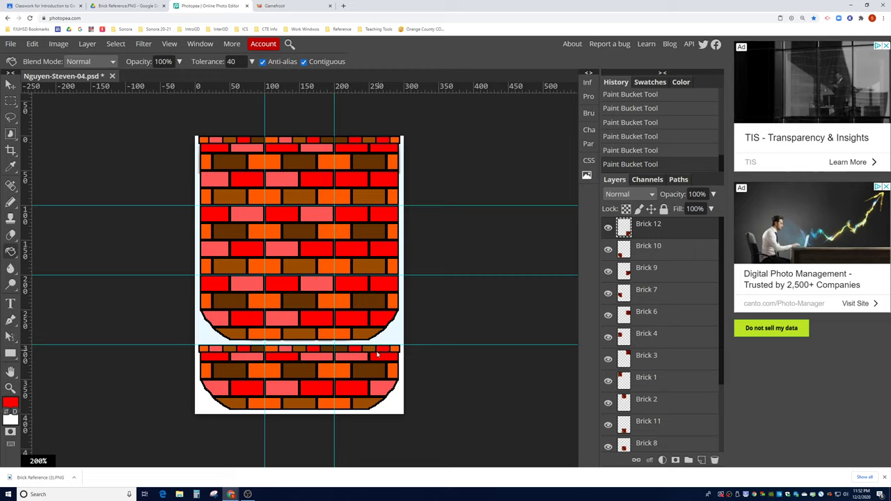
left_click(361, 359)
left_click(376, 392)
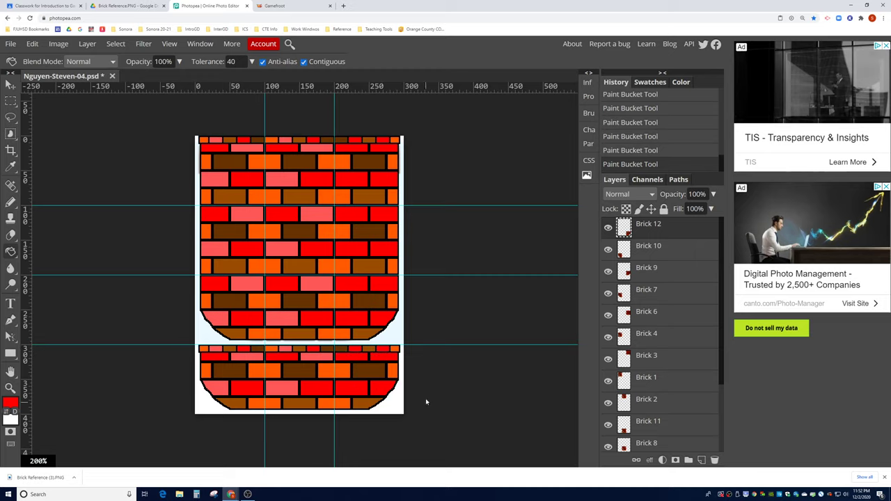
- Fill the Brick 12 layer's originally red bricks, including the outer second-row and inner fourth-row ones, with pink ff5858
left_click(11, 403)
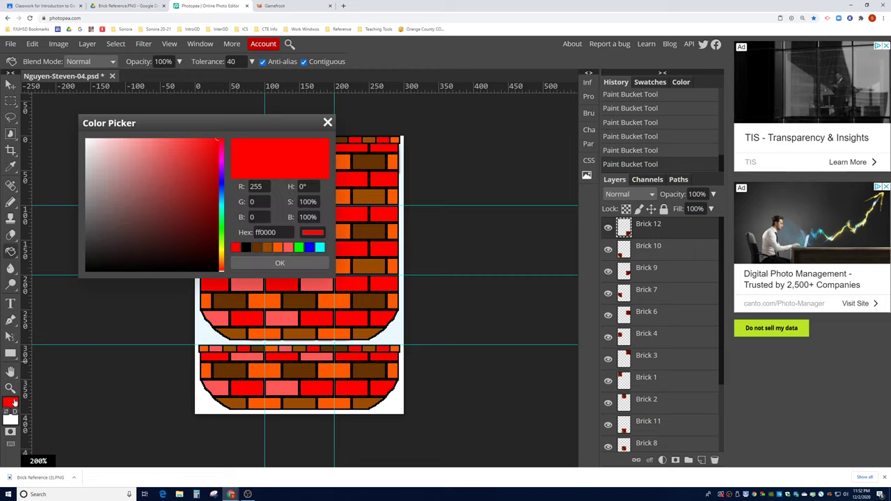
left_click(287, 249)
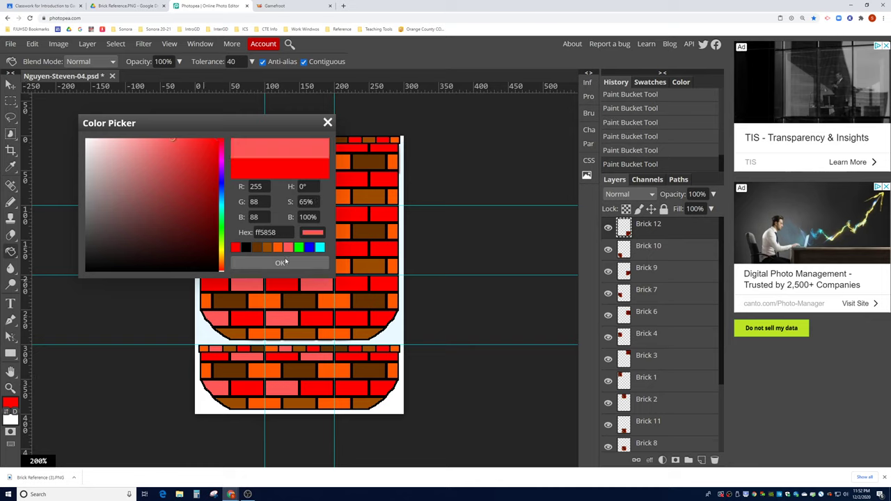
left_click(285, 264)
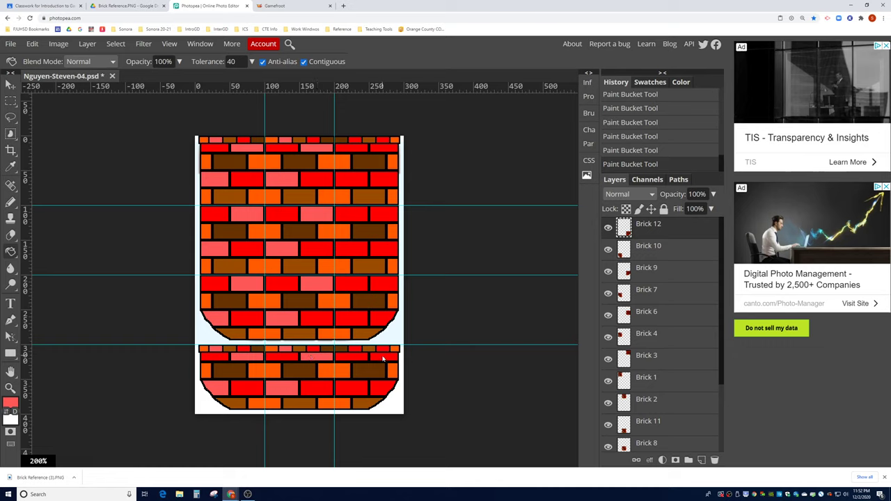
left_click(384, 358)
left_click(346, 391)
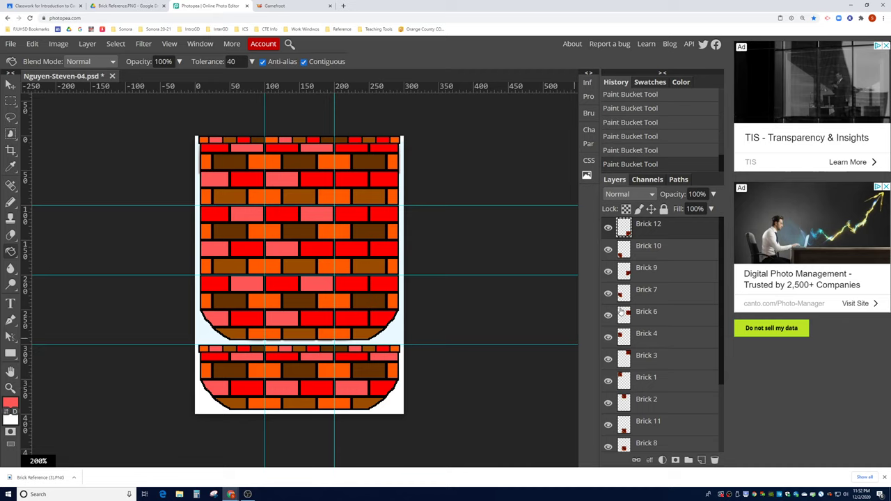
- Fill the Brick 9 layer's inner third-row brick and outer first-row brick with the same pink
left_click(648, 270)
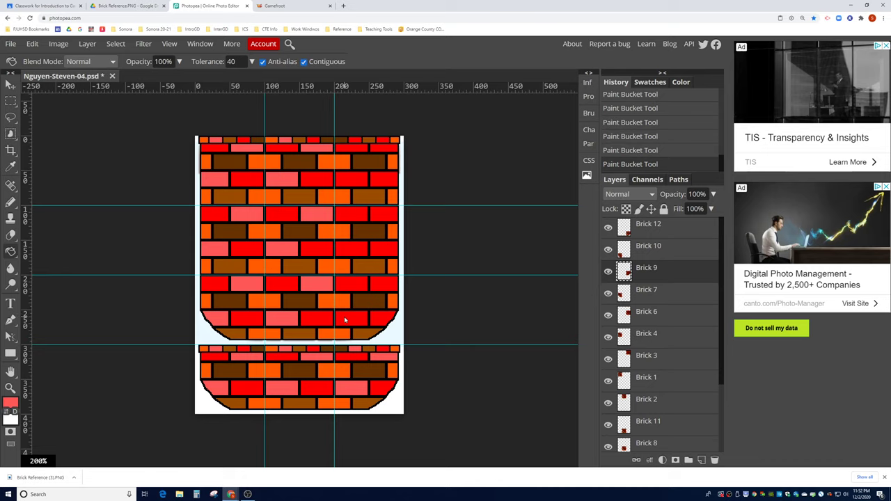
left_click(346, 320)
left_click(378, 285)
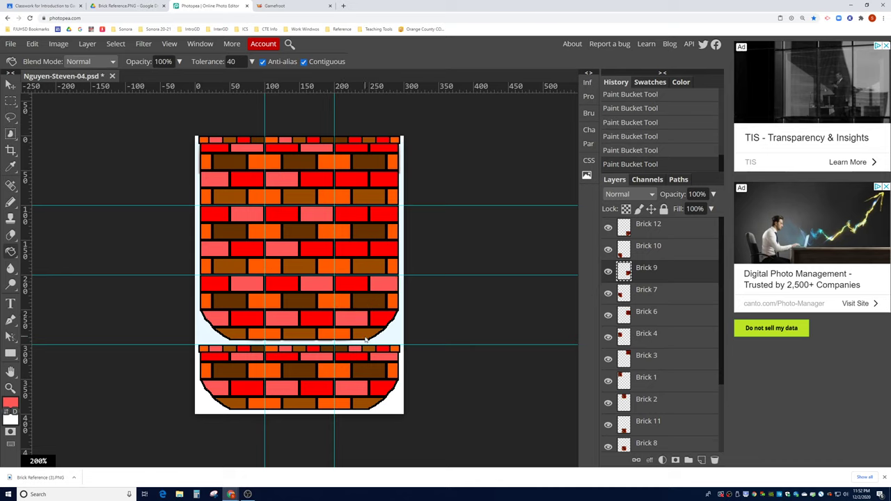
- Fill the Brick 6 layer's inner third-row brick and outer first-row brick with pink ff5858
left_click(641, 313)
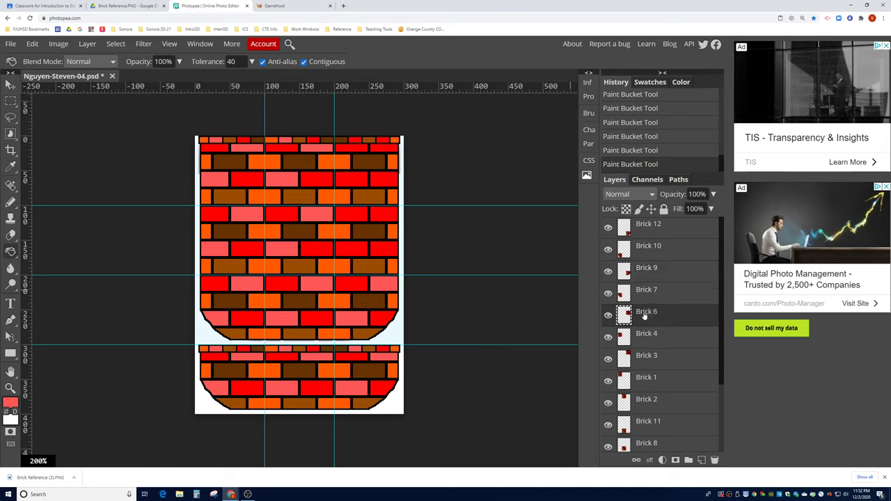
left_click(358, 250)
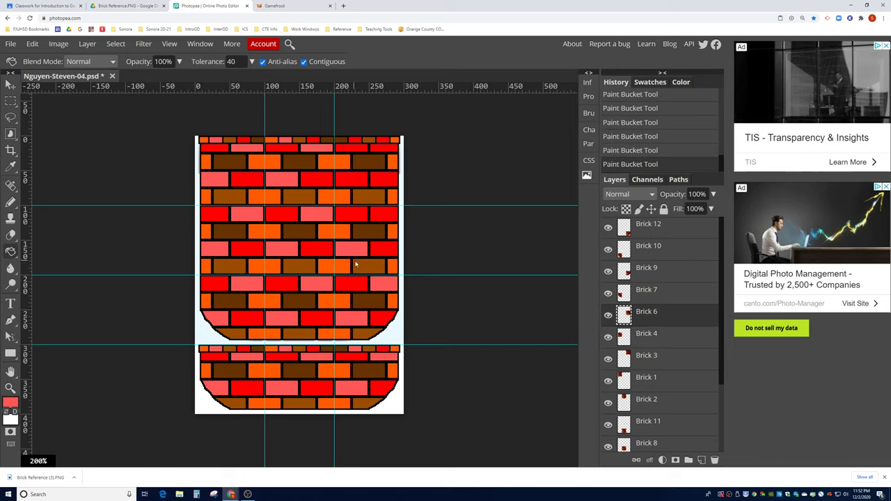
left_click(384, 219)
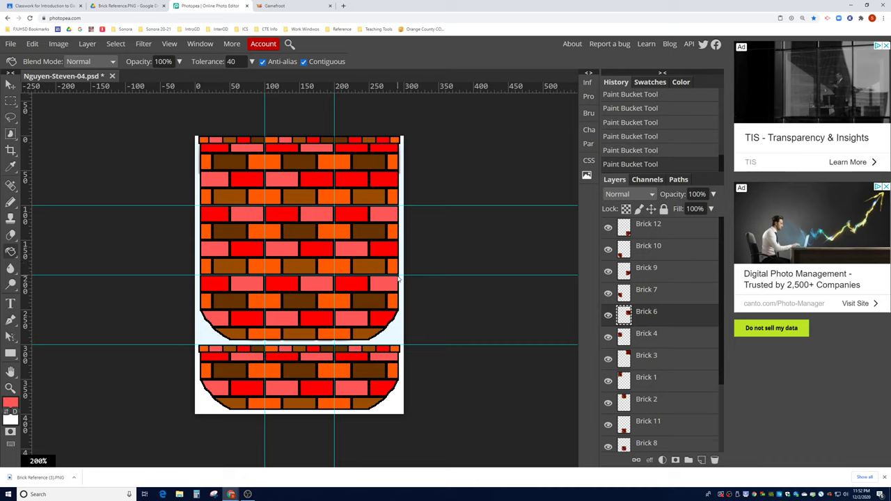
- Fill the Brick 3 layer's inner fourth-row, outer second-row and small red top-strip brick nearest the inner edge with the same pink
left_click(662, 359)
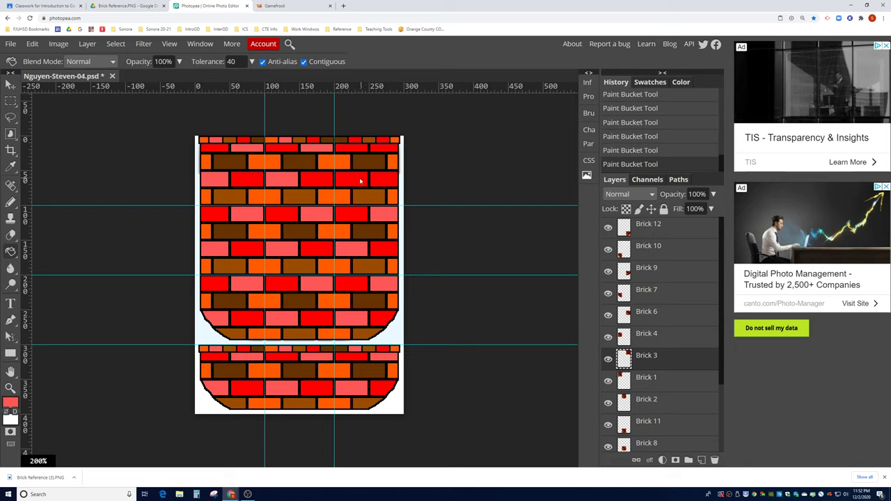
left_click(361, 181)
left_click(384, 152)
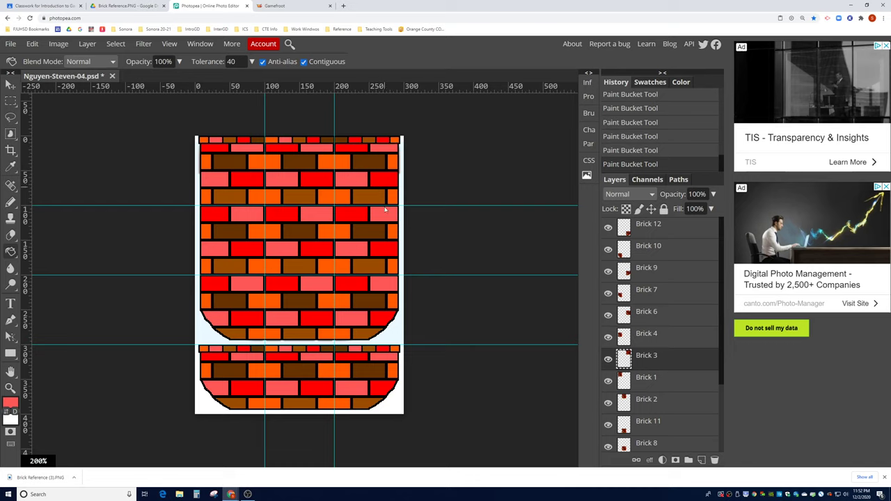
left_click(358, 143)
- Fill the innermost small brick in the Brick 3 layer's top strip with orange
left_click(11, 402)
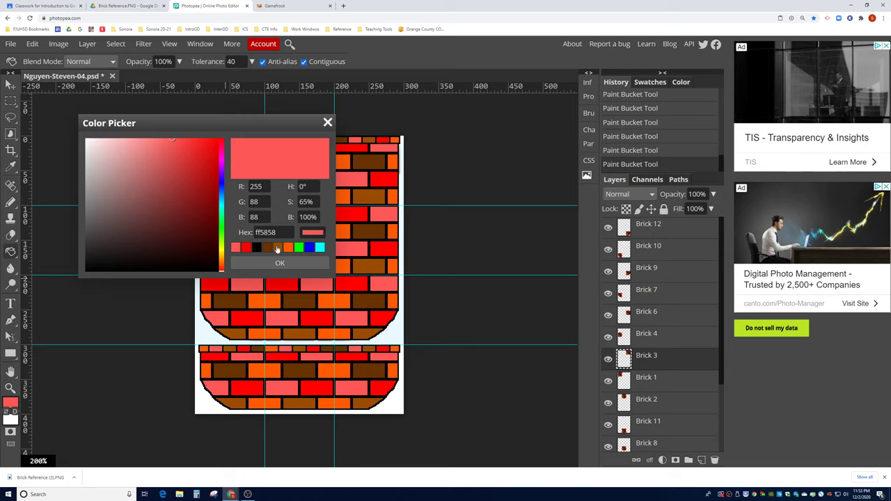
left_click(288, 248)
left_click(280, 262)
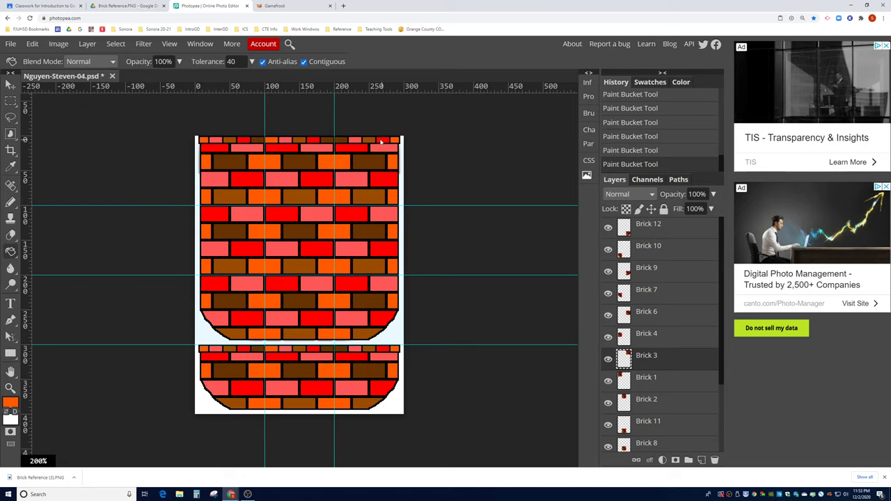
left_click(343, 141)
- Fill the outermost small top-strip brick on both the Brick 3 and Brick 12 layers with dark brown 683200
left_click(11, 402)
left_click(277, 248)
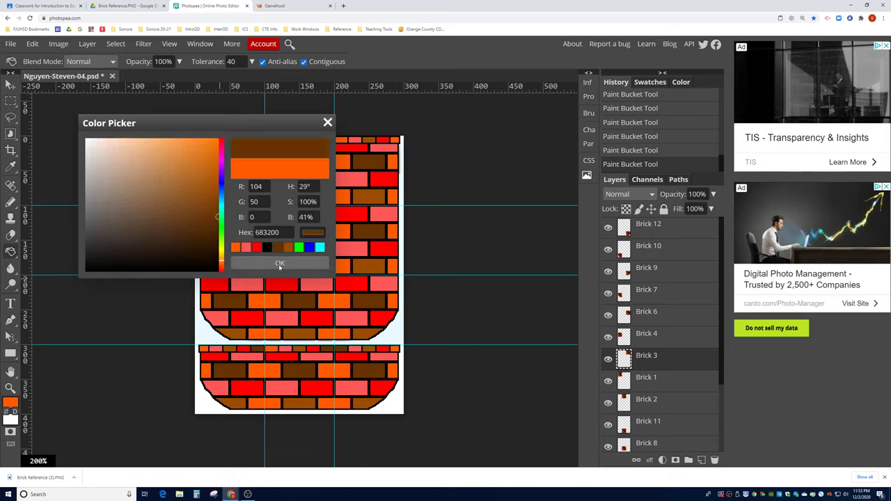
left_click(280, 263)
left_click(396, 141)
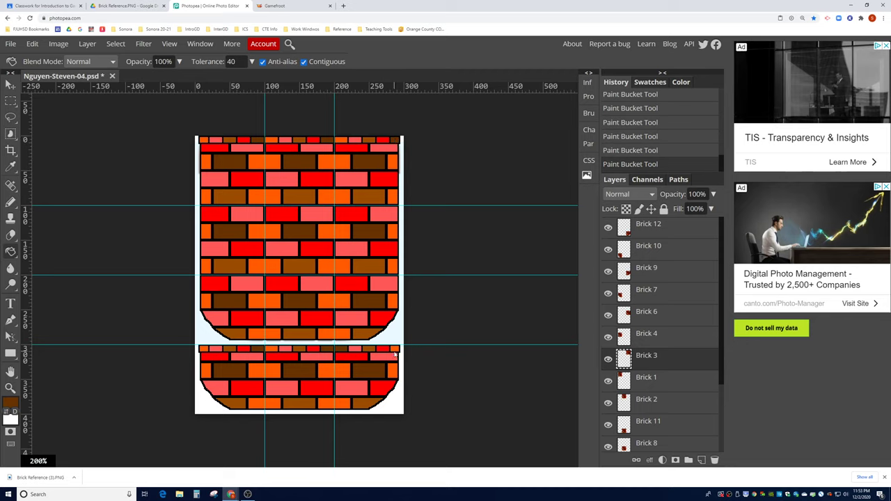
left_click(664, 228)
left_click(396, 351)
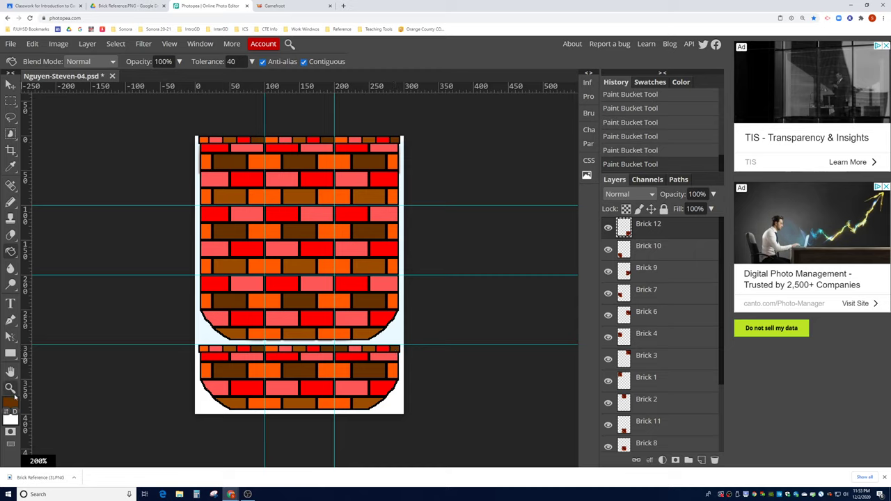
- Set the foreground colour back to the brick orange
left_click(12, 404)
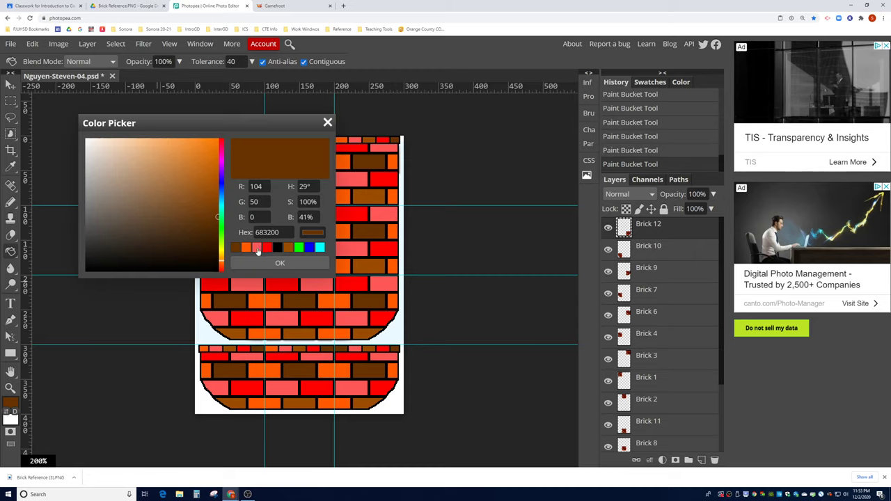
left_click(245, 248)
left_click(272, 265)
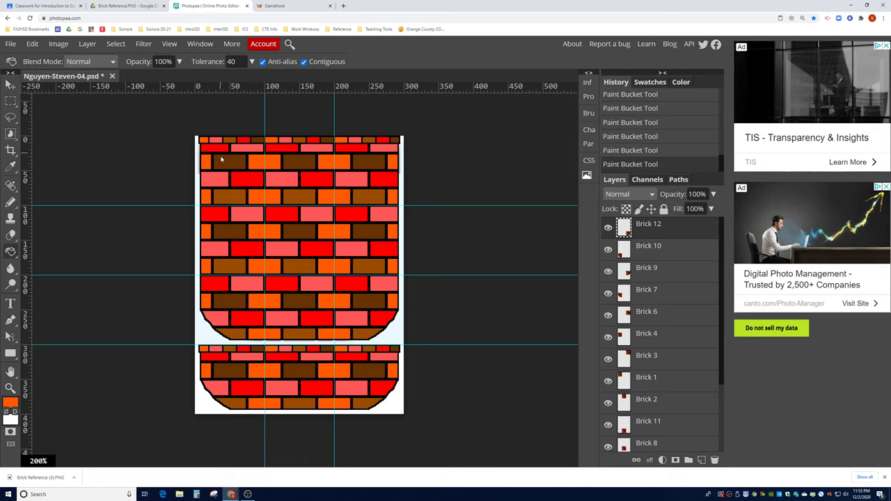
- Check the tiles row by row with the Move tool, selecting each to see which Brick layer it belongs to
left_click(10, 85)
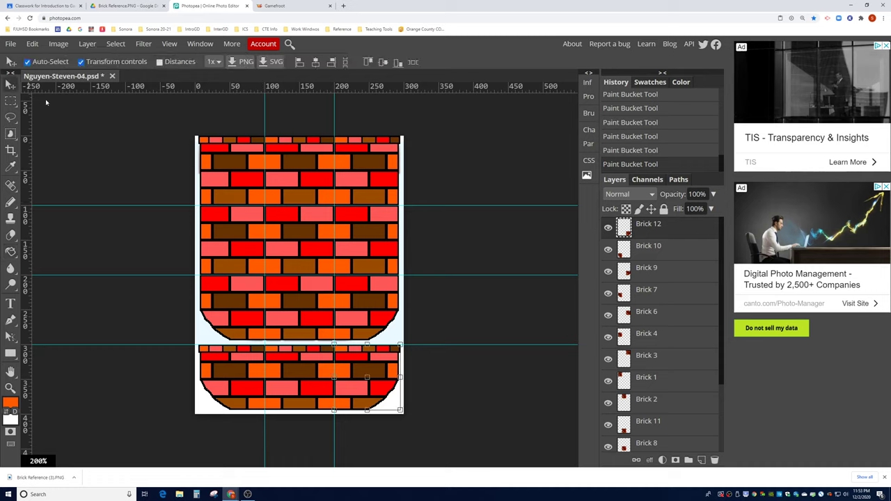
left_click(211, 167)
left_click(285, 164)
left_click(369, 170)
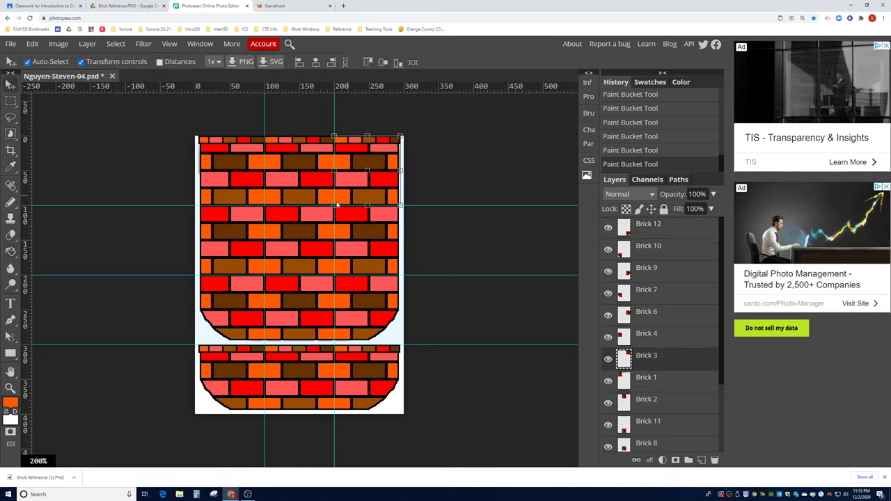
left_click(312, 239)
left_click(374, 239)
left_click(239, 298)
left_click(265, 300)
left_click(332, 301)
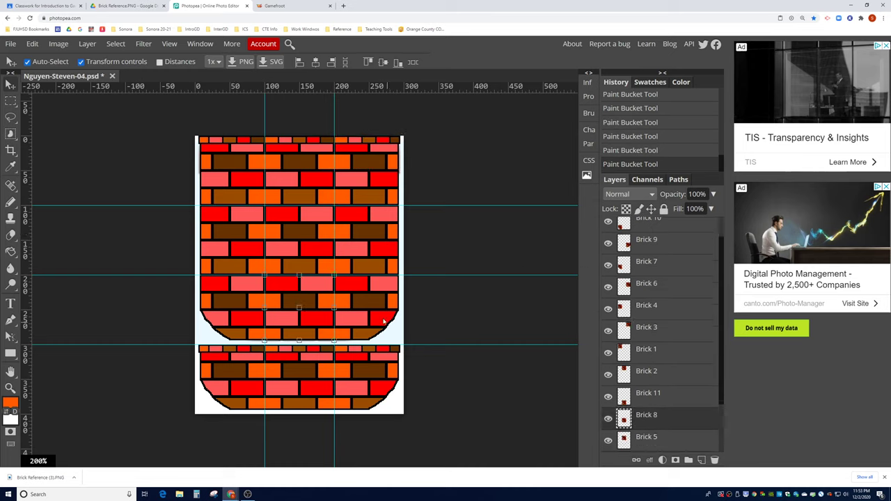
left_click(245, 369)
left_click(284, 370)
left_click(350, 369)
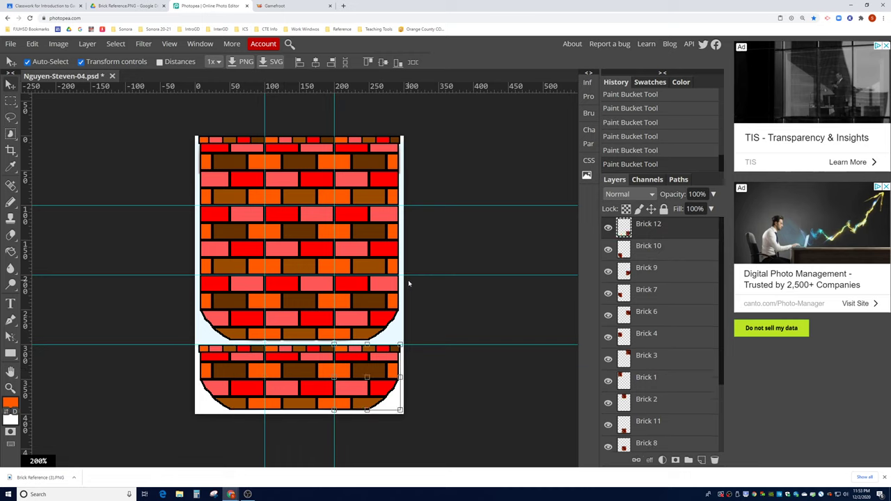
- Save the document as a PSD and export it as a 300 × 400 px PNG at 100% quality
left_click(12, 45)
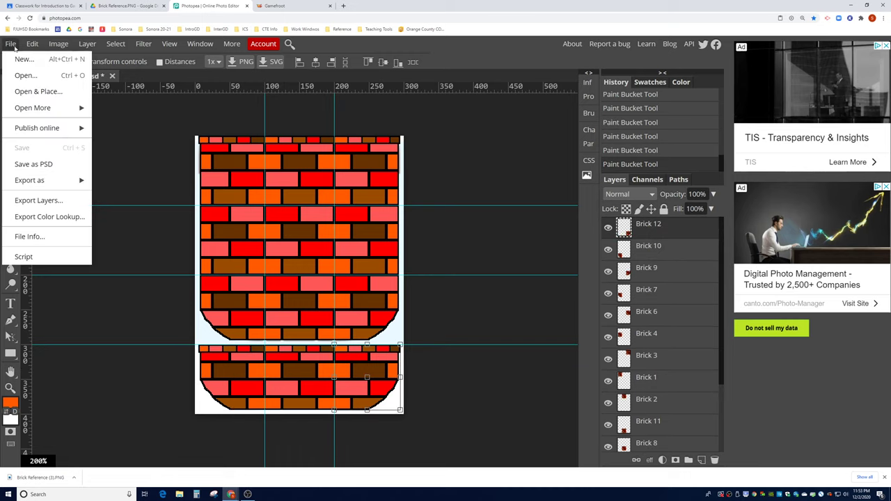
left_click(33, 165)
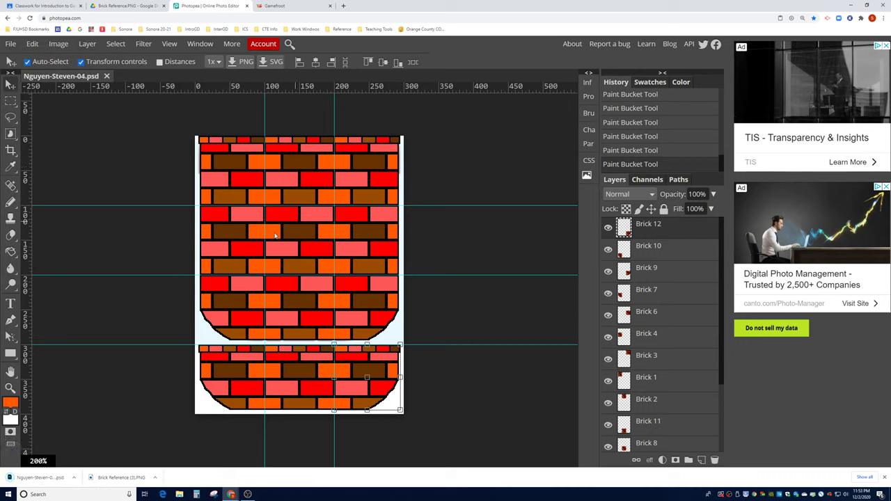
left_click(10, 45)
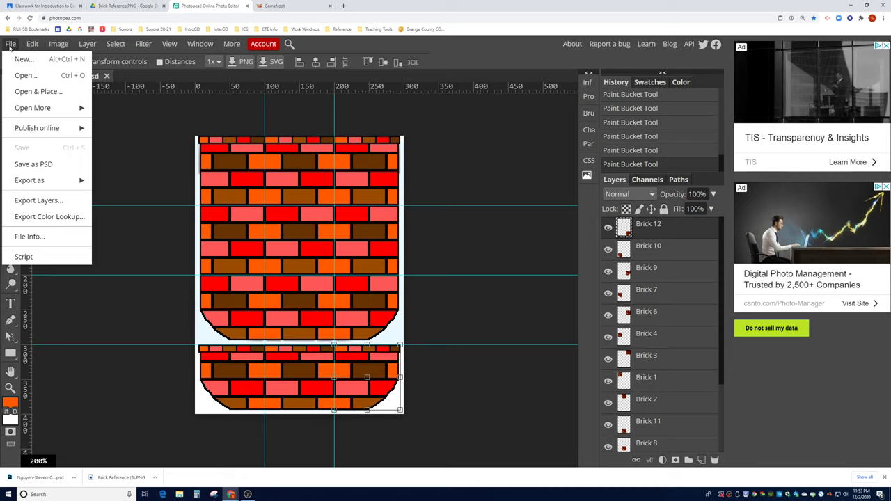
mouse_move(44, 180)
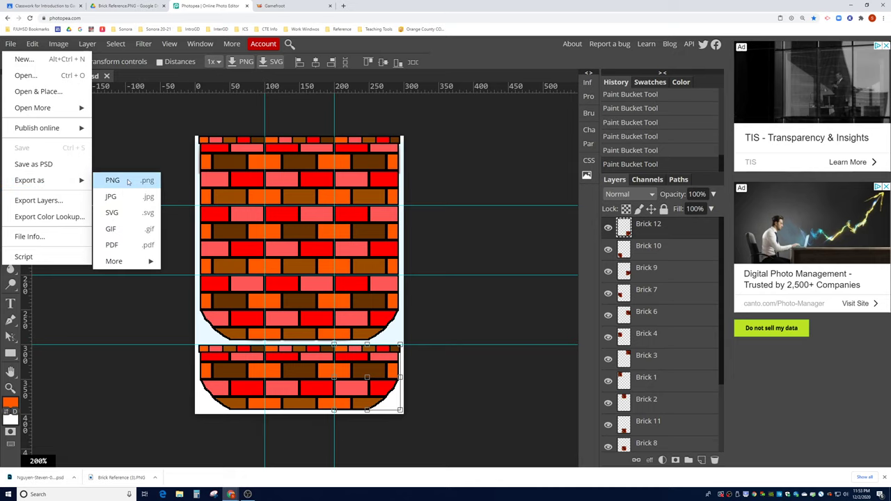
left_click(128, 181)
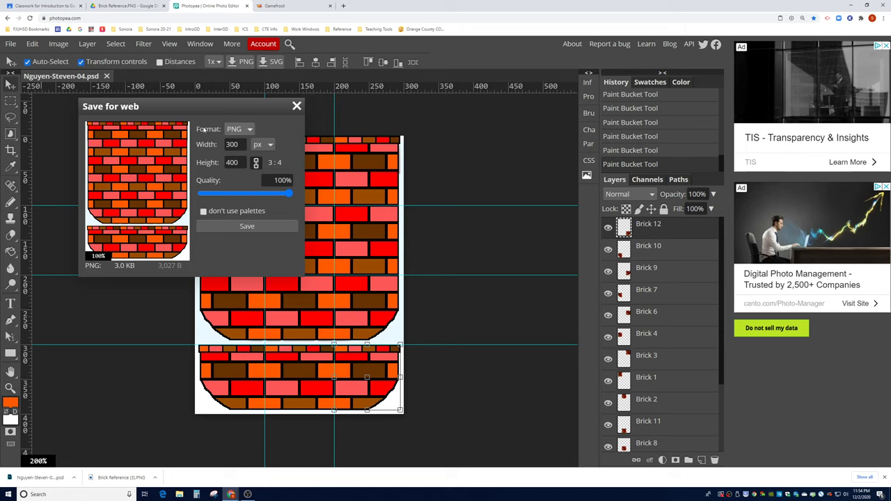
left_click_drag(197, 109, 184, 165)
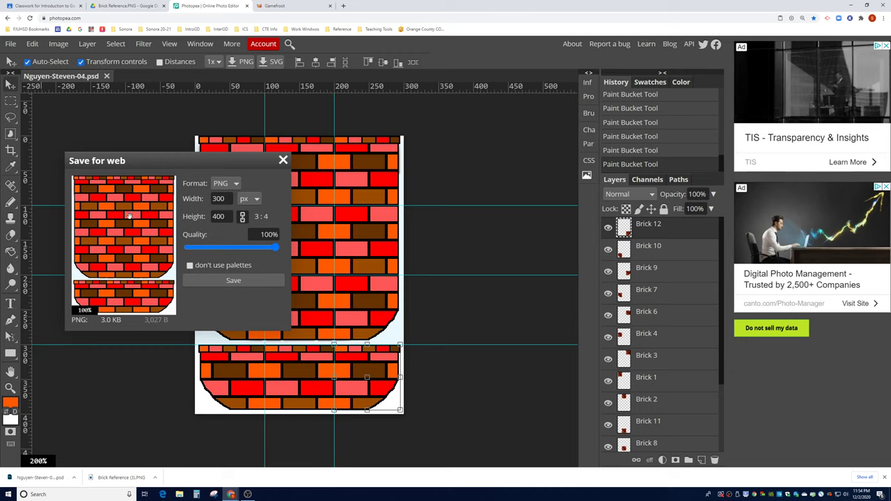
left_click(218, 282)
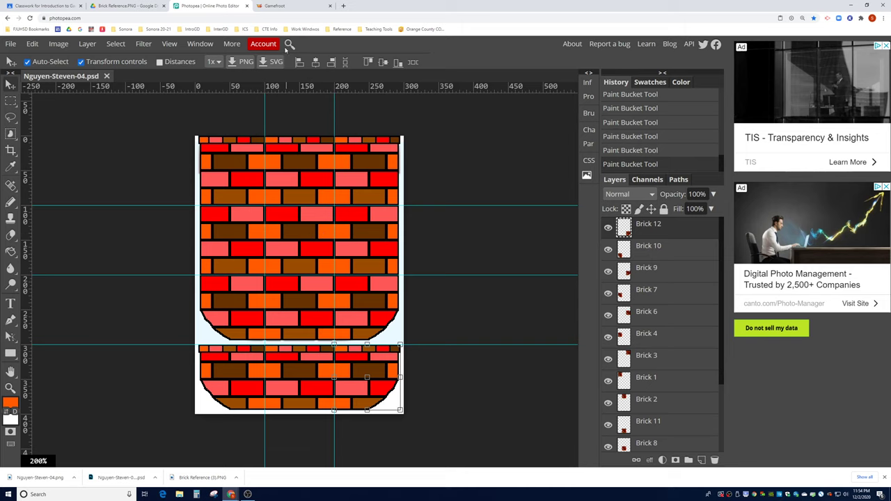
- Switch to Gamefroot to see how the brick tiles are used in the level, then return to Photopea and deselect the layer
left_click(287, 6)
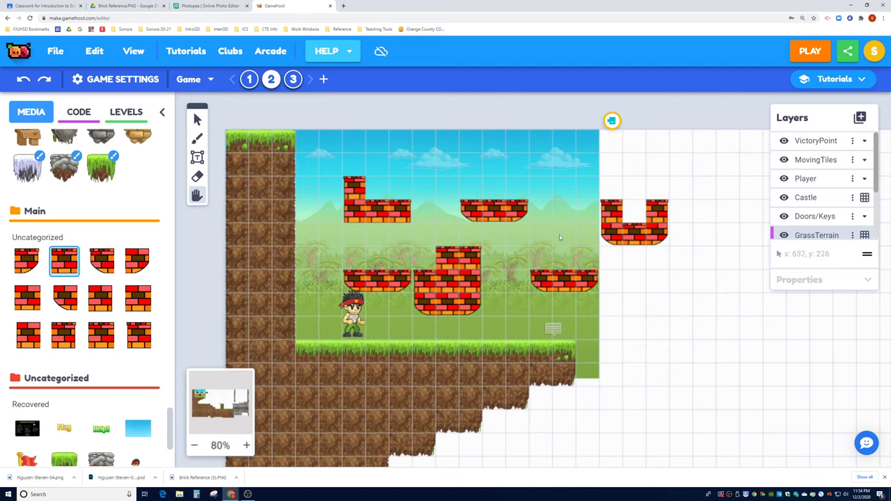
left_click(209, 7)
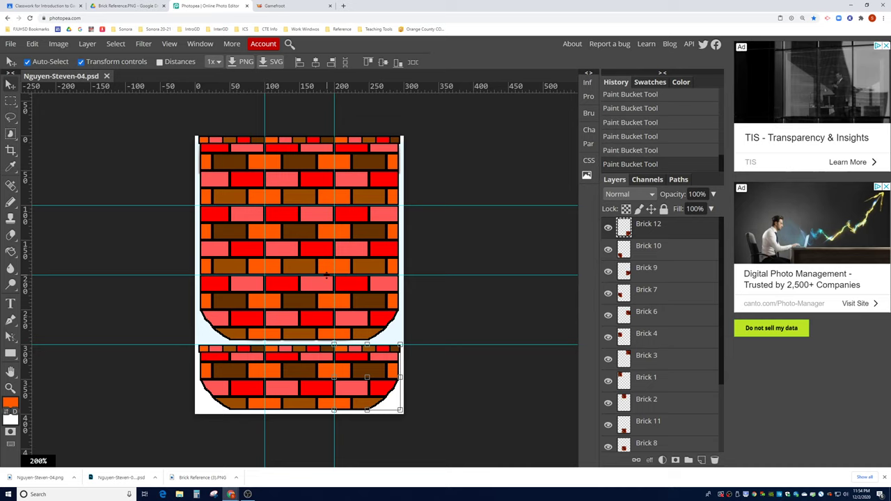
left_click(442, 292)
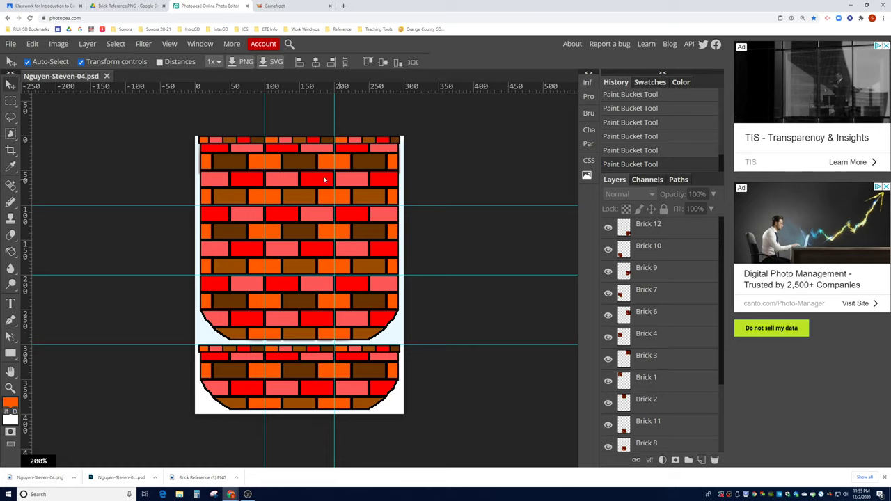
- Resize the canvas to 100 × 100 px around its centre
left_click(58, 44)
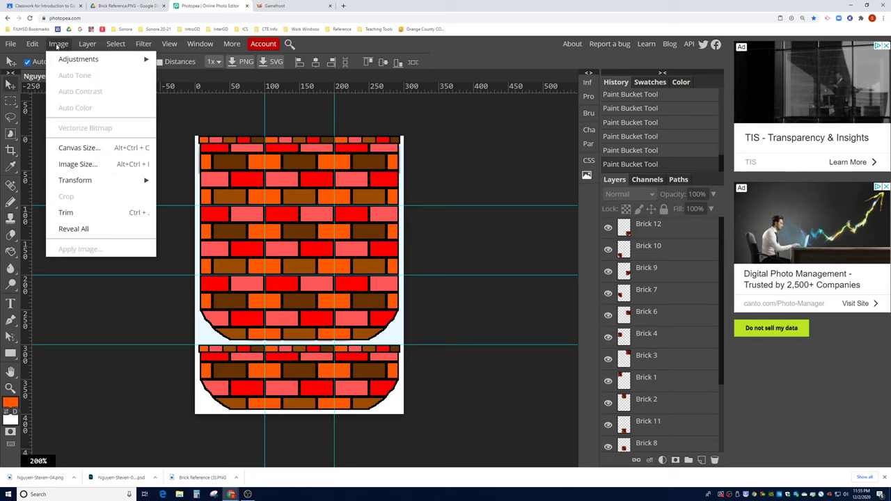
left_click(97, 148)
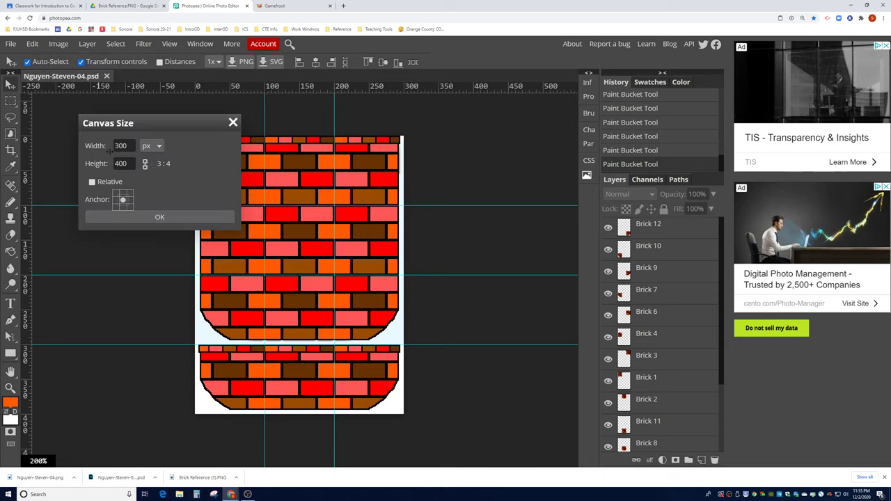
left_click_drag(170, 126, 385, 166)
left_click(335, 186)
type("100")
key("Tab")
type("100")
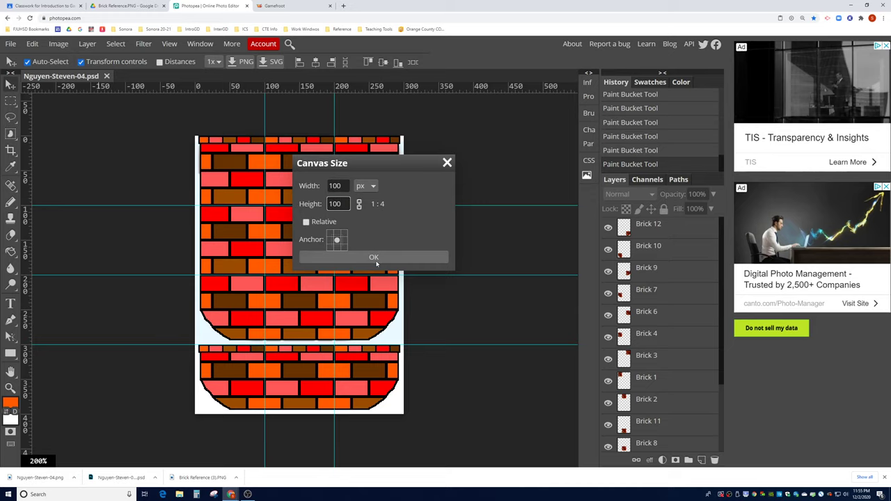
left_click(374, 258)
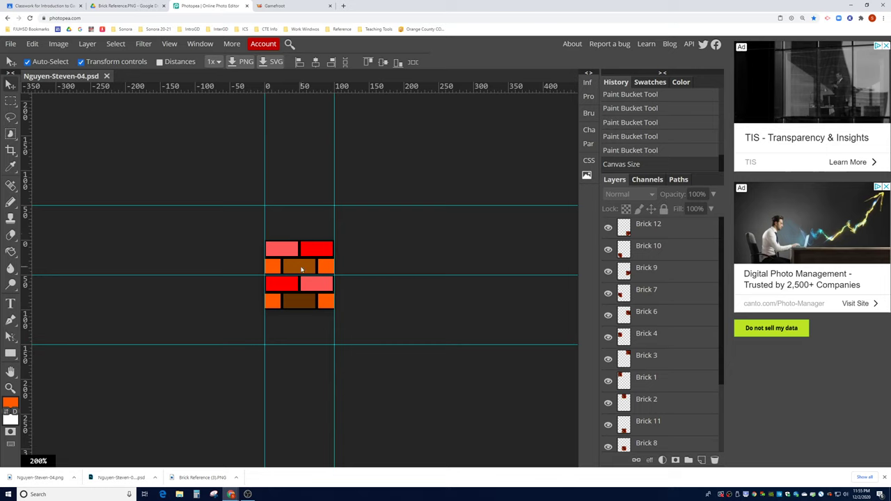
- Hide all the numbered Brick layers, from Brick 5 up to Brick 12
scroll(656, 305, "down", 3)
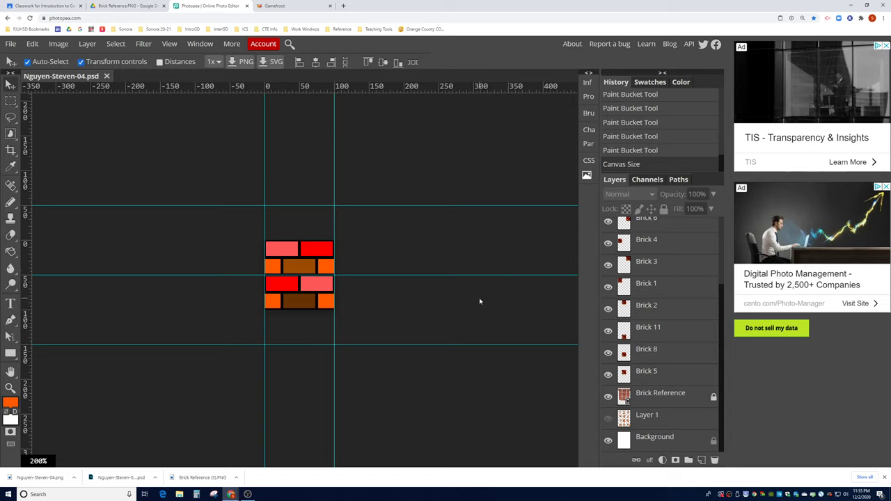
left_click(609, 374)
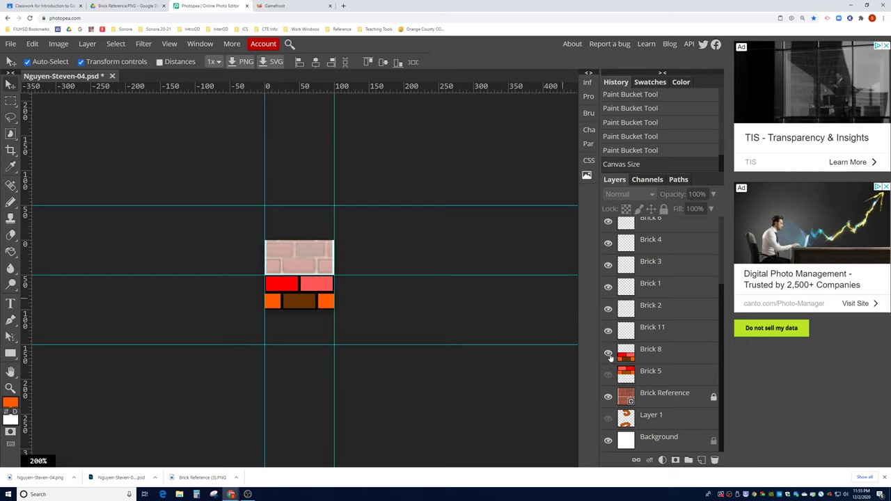
left_click(608, 353)
left_click_drag(608, 332, 612, 232)
left_click(610, 228)
scroll(610, 287, "up", 3)
left_click(609, 291)
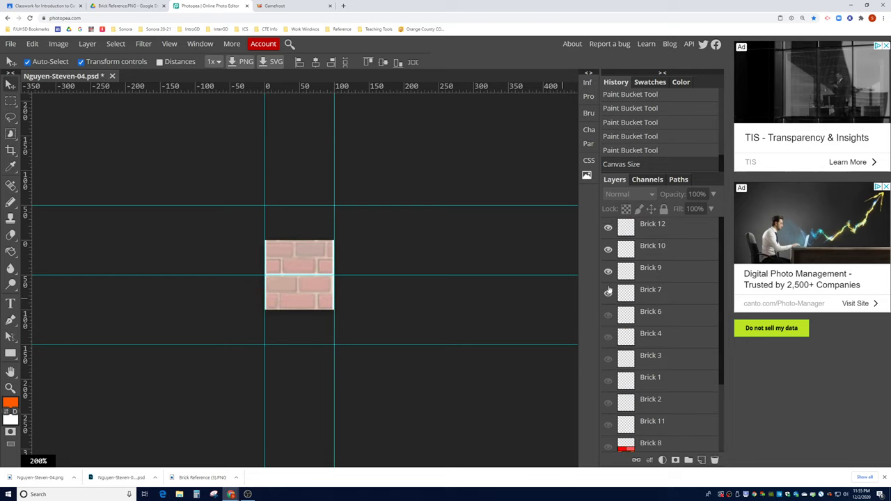
left_click(609, 273)
left_click(609, 250)
left_click(609, 228)
- Hide the Brick Reference and Background layers
scroll(610, 293, "down", 3)
left_click(608, 397)
left_click(609, 441)
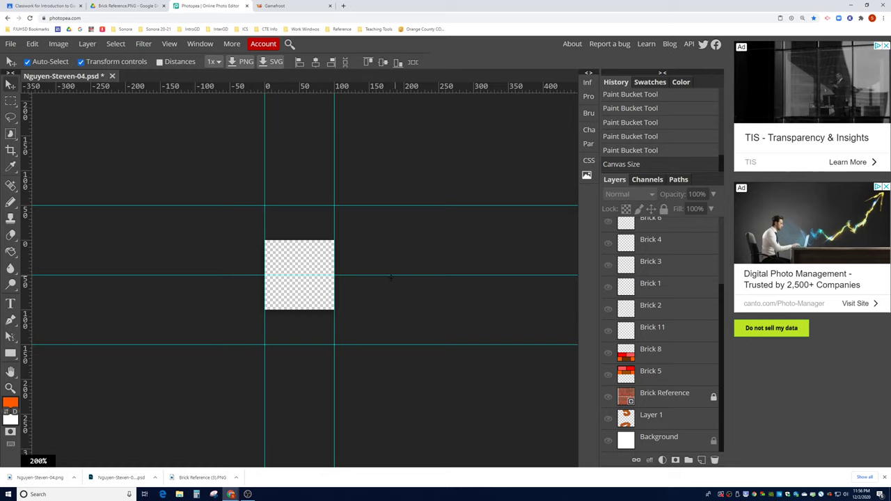
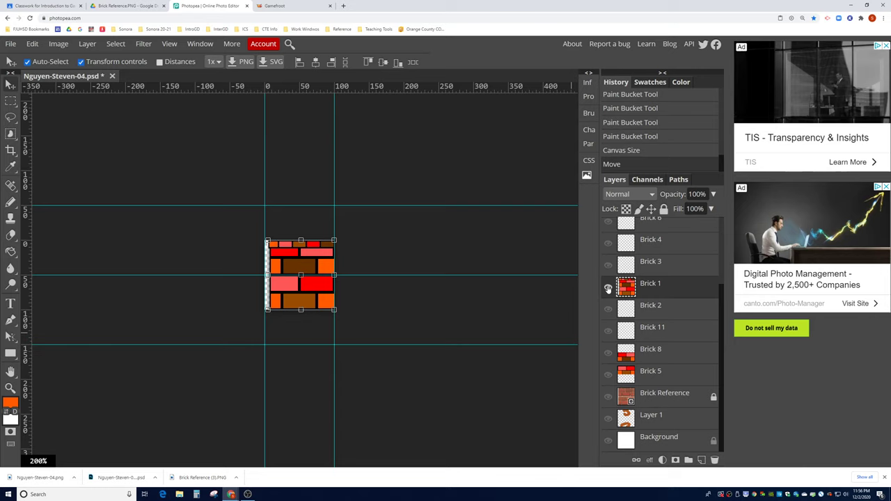
- Hide Brick 1, then show Brick 2 and move it down to fill the 100 × 100 px canvas
left_click(608, 287)
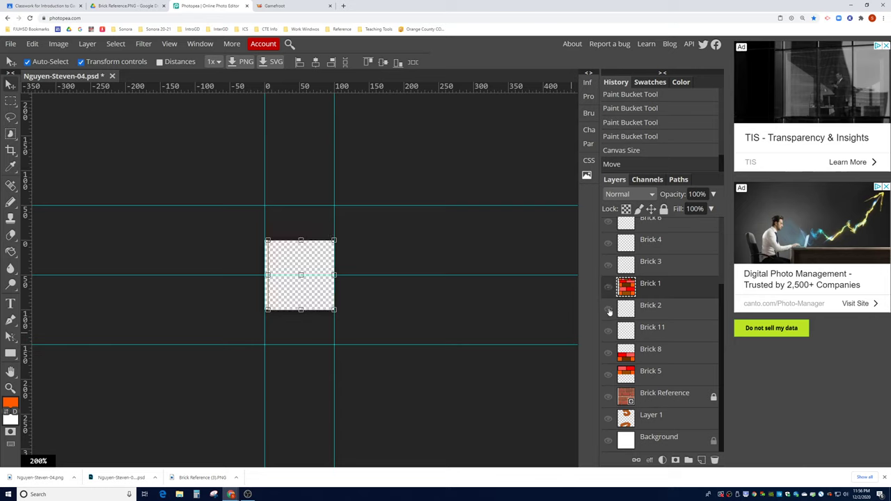
left_click(608, 309)
left_click(659, 308)
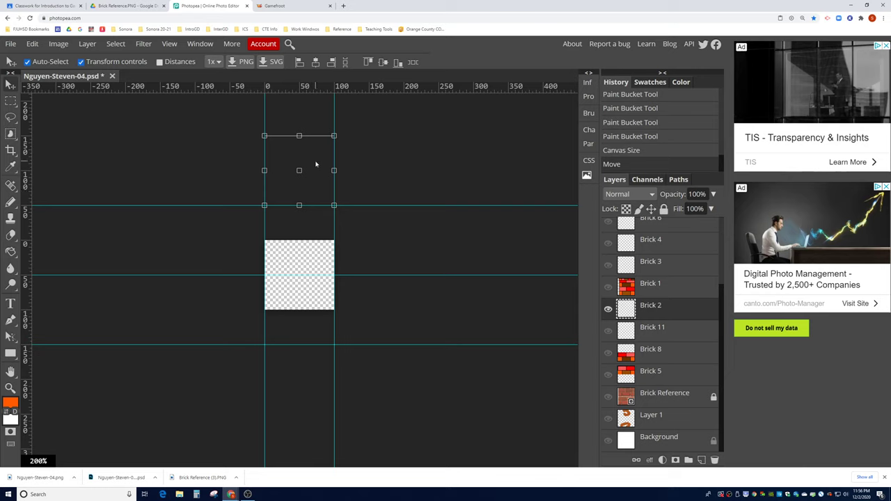
left_click_drag(316, 164, 316, 267)
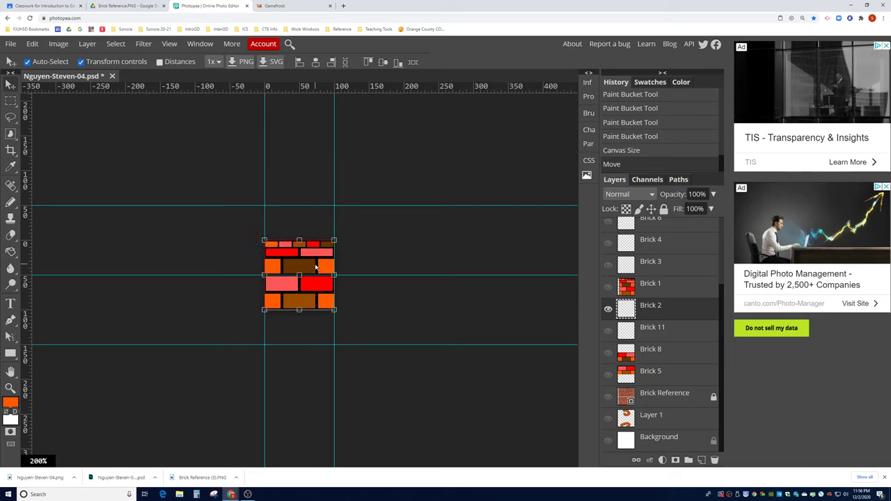
left_click(372, 262)
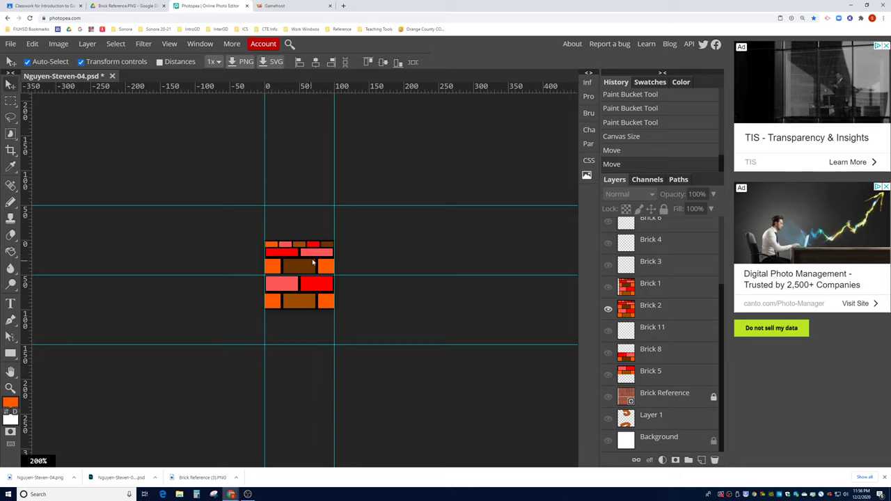
- Show Brick 3 in place of Brick 2 and move it onto the canvas, flush with the upper-left corner
left_click(608, 308)
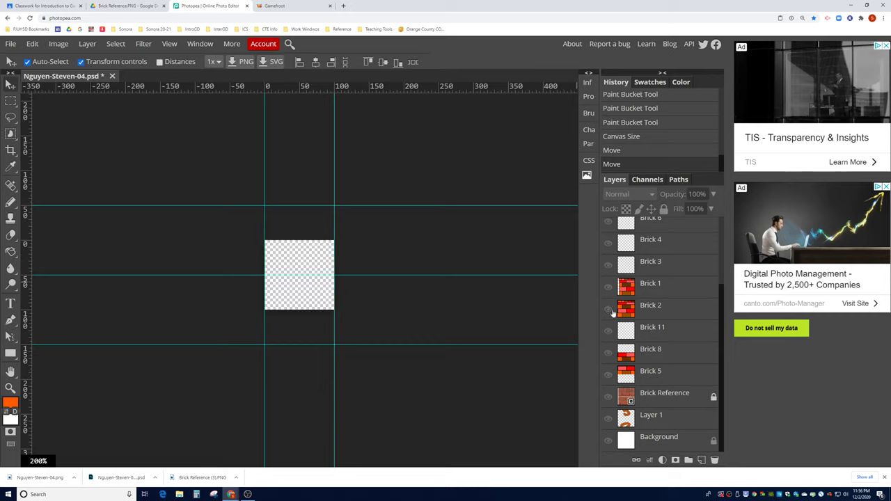
left_click(609, 266)
left_click(647, 264)
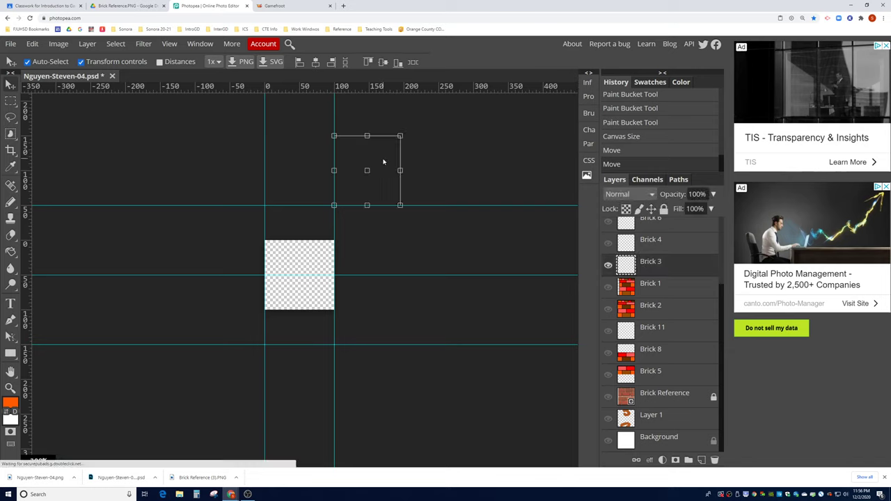
left_click_drag(384, 161, 314, 267)
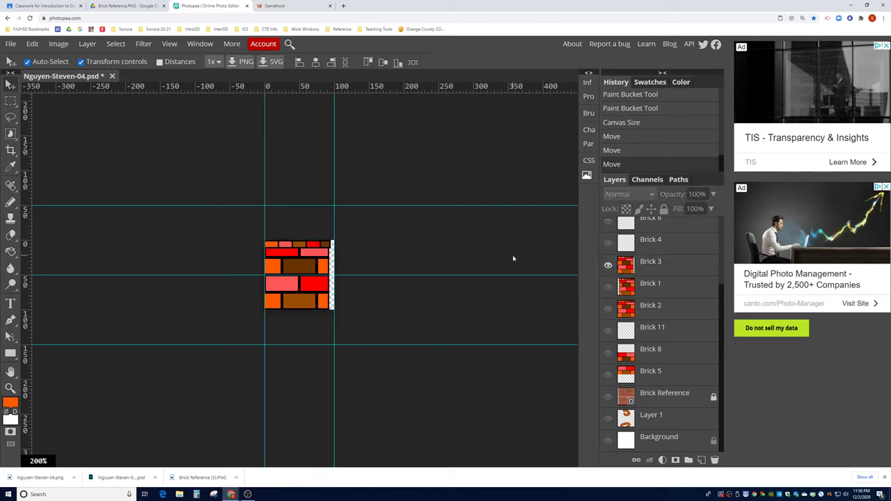
- Show Brick 4 in place of Brick 3 and move it onto the canvas, flush with the right edge
left_click(609, 266)
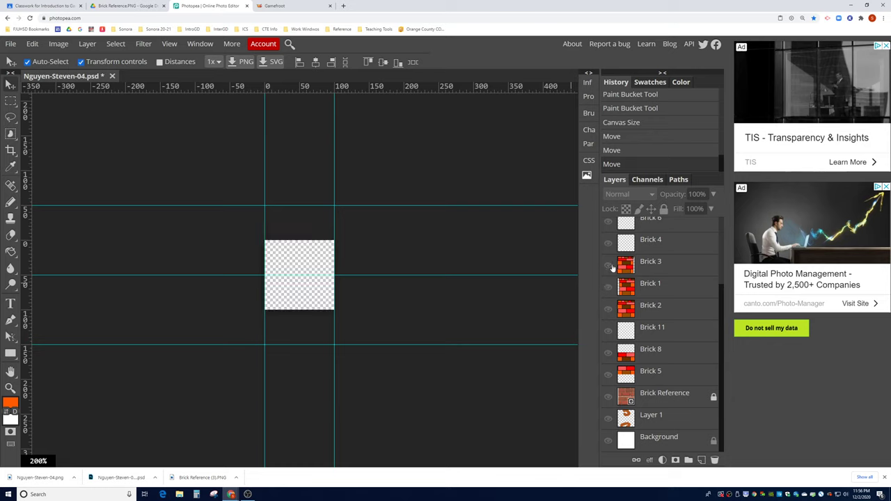
left_click(657, 239)
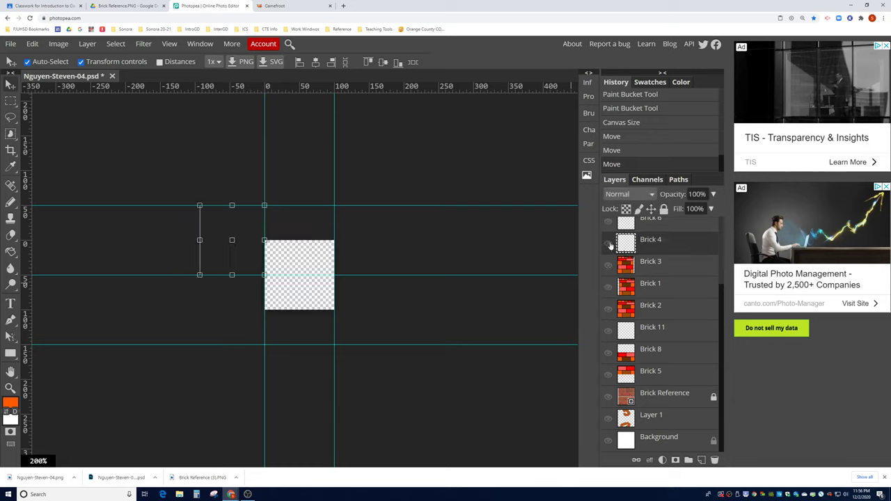
left_click_drag(245, 232, 315, 268)
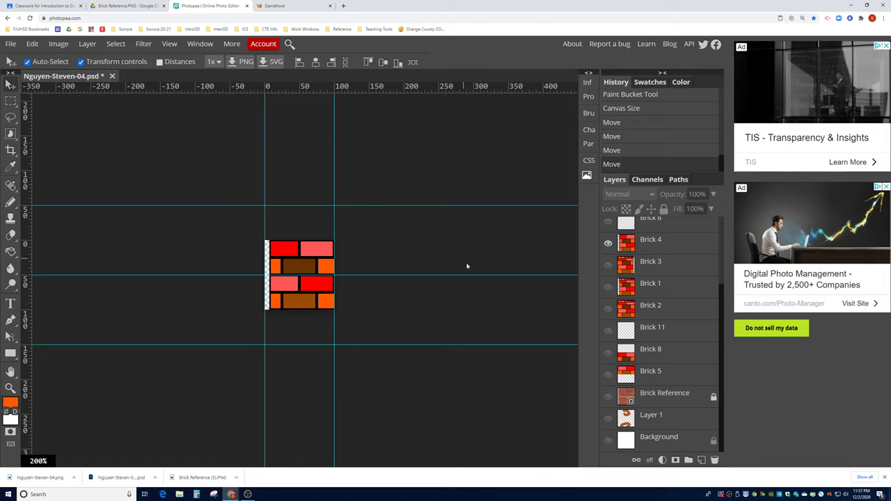
- Show Brick 5 in place of Brick 4 and move it down to fill the canvas
left_click(608, 244)
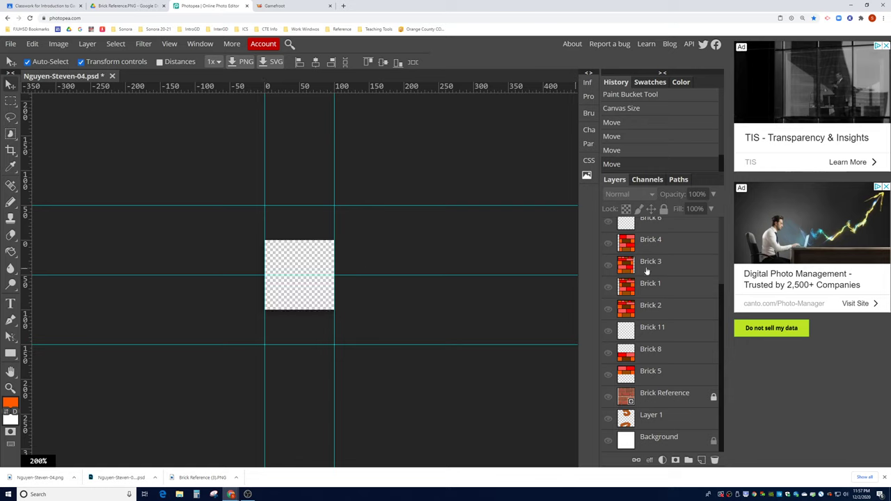
scroll(647, 272, "up", 3)
scroll(647, 271, "down", 3)
left_click(643, 378)
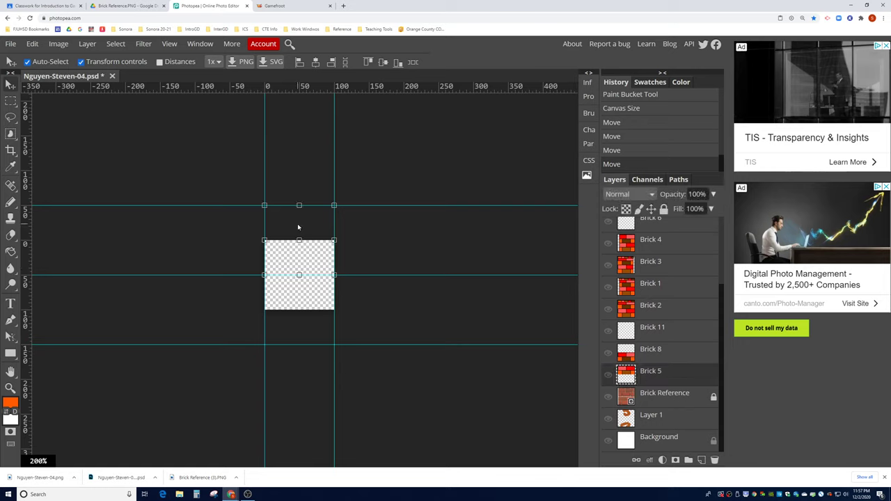
left_click(608, 376)
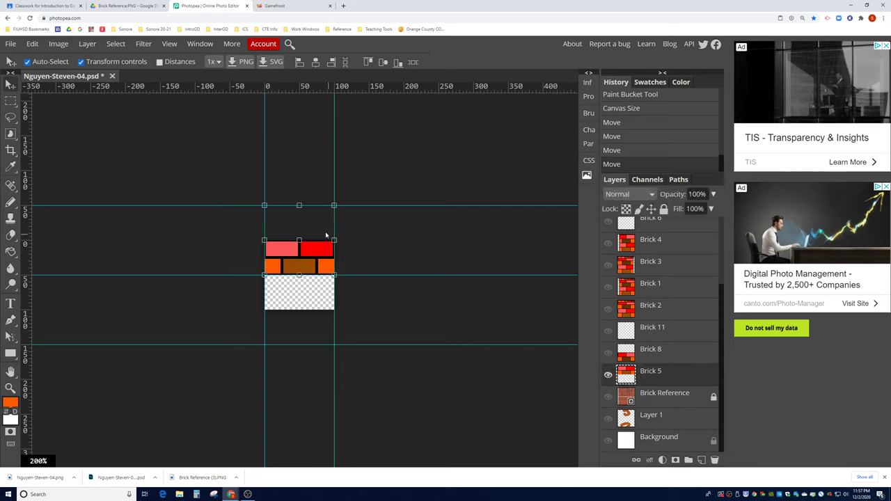
left_click_drag(310, 223, 327, 301)
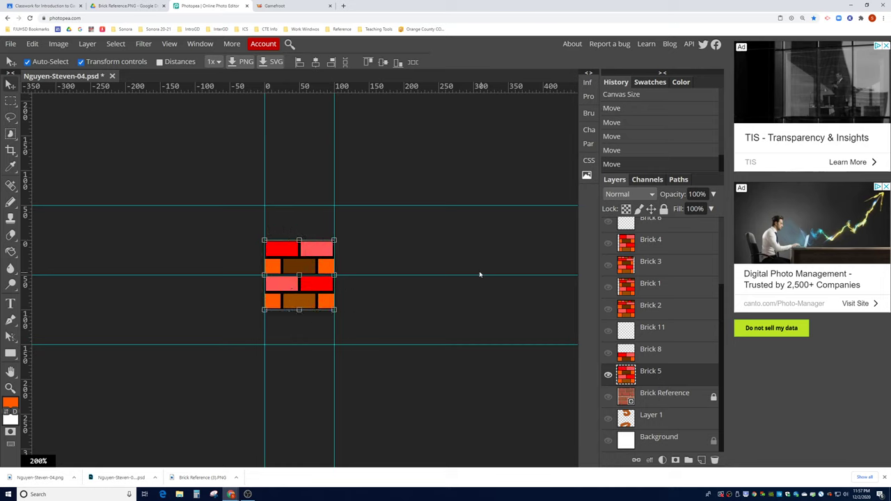
- Show Brick 6 in place of Brick 5 and move it onto the canvas, flush with the left edge
left_click(609, 376)
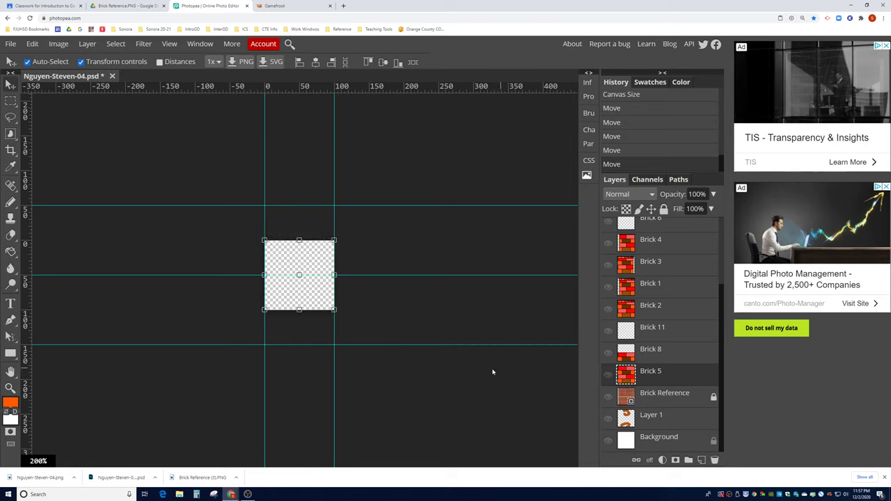
scroll(659, 334, "up", 3)
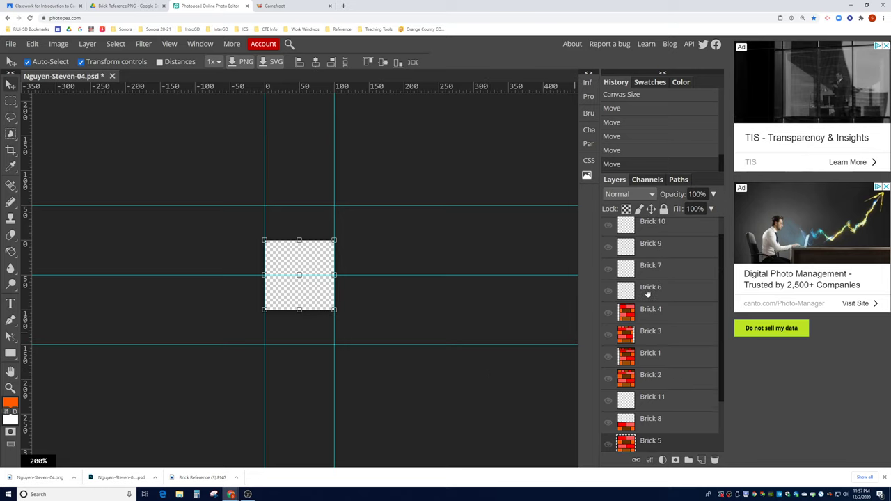
left_click(646, 287)
left_click(609, 291)
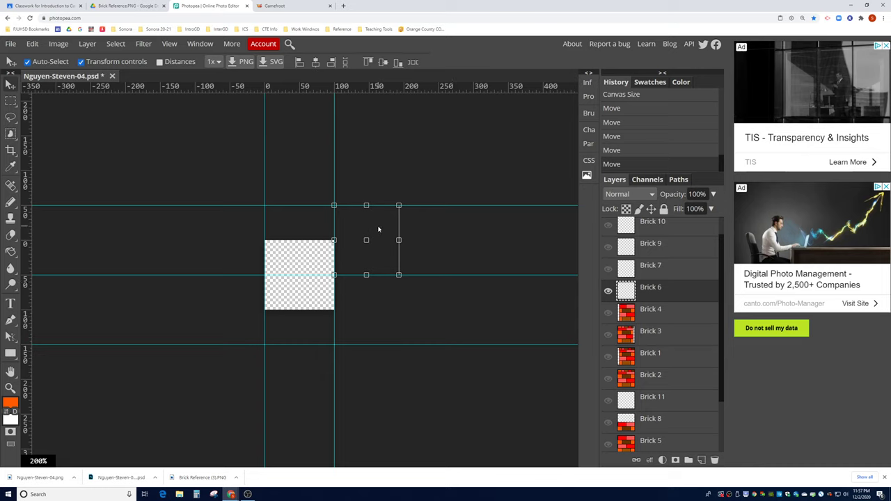
left_click_drag(379, 229, 307, 266)
left_click(534, 296)
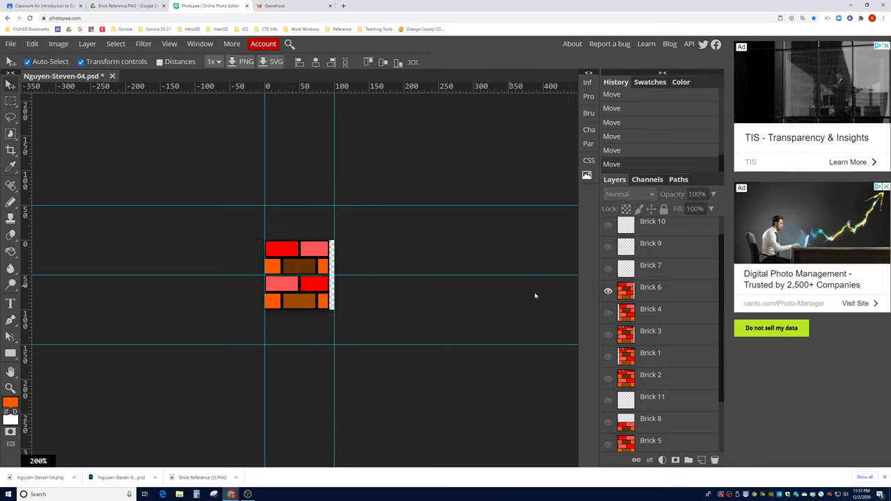
- Show Brick 7 in place of Brick 6 and move it onto the canvas against the top edge, towards the right side
left_click(609, 291)
left_click(656, 269)
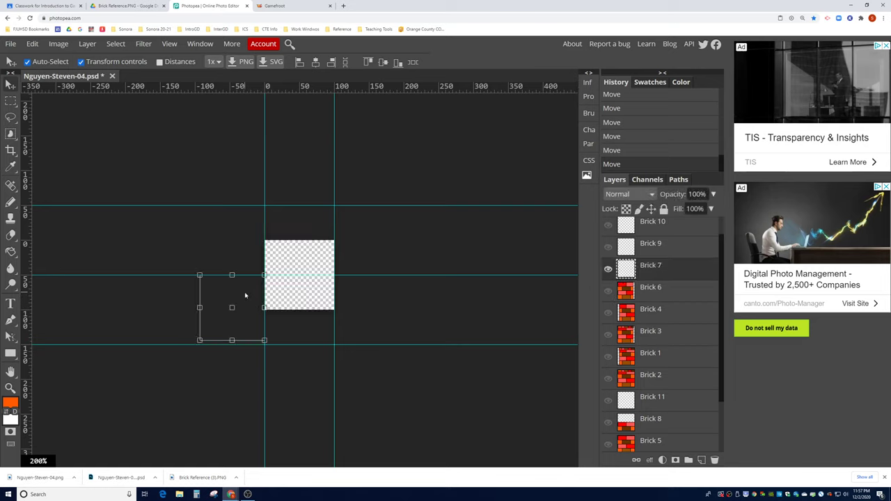
left_click_drag(244, 295, 317, 261)
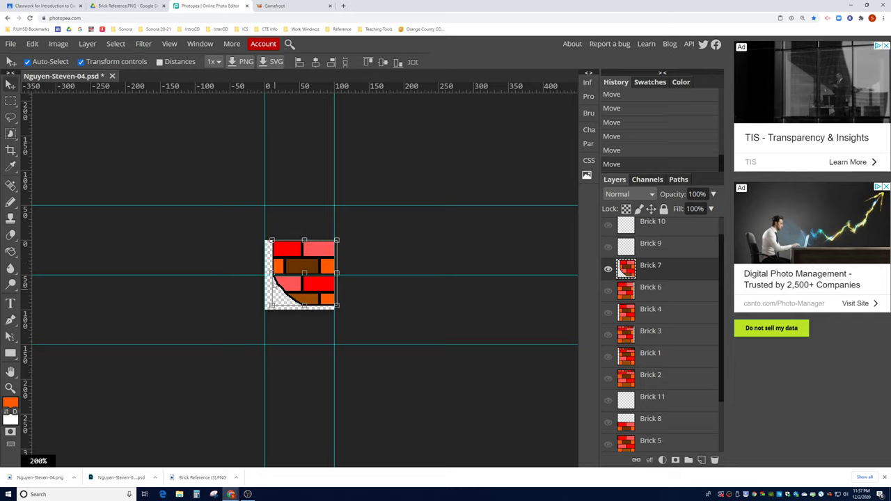
left_click(433, 302)
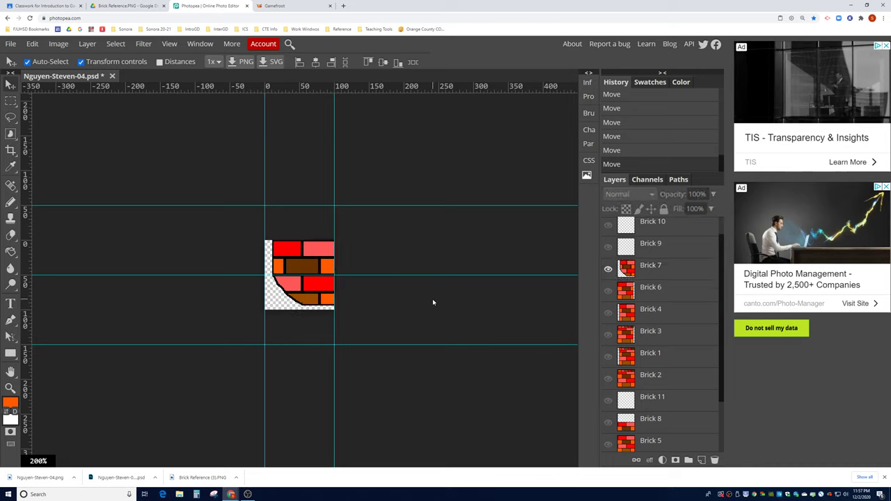
- Show Brick 8 in place of Brick 7 and move it up flush with the canvas's top edge
left_click(608, 270)
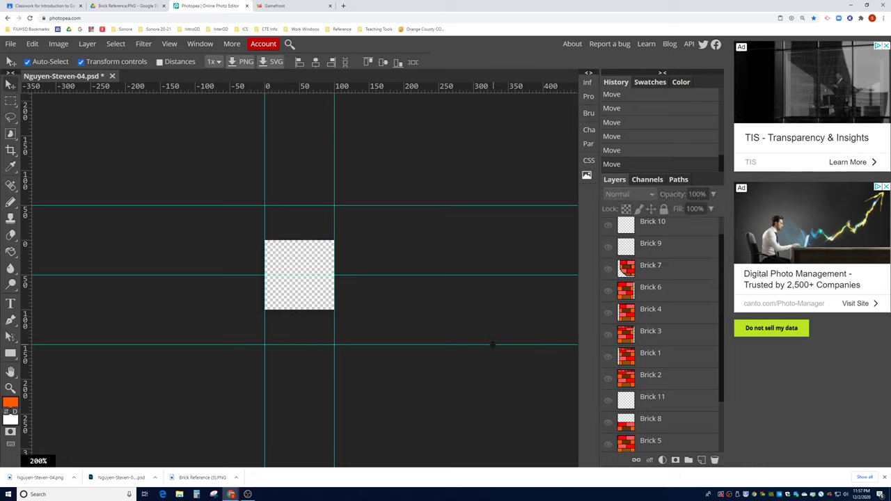
left_click(608, 422)
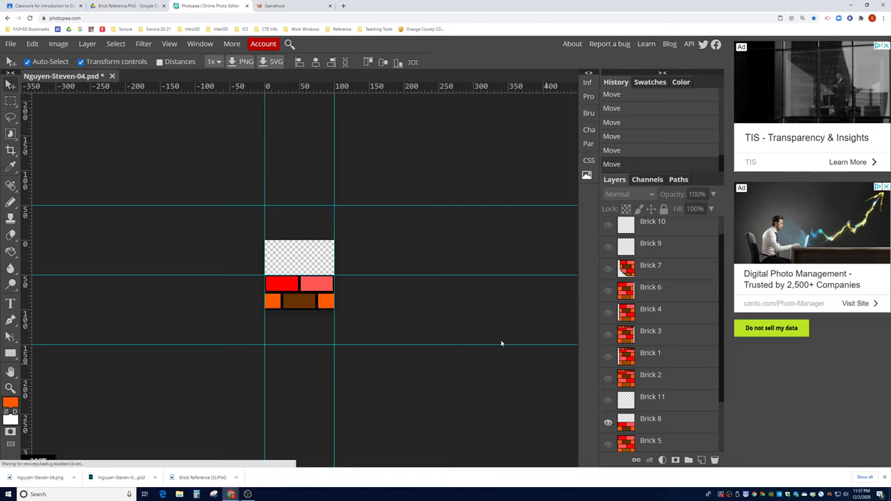
left_click(319, 292)
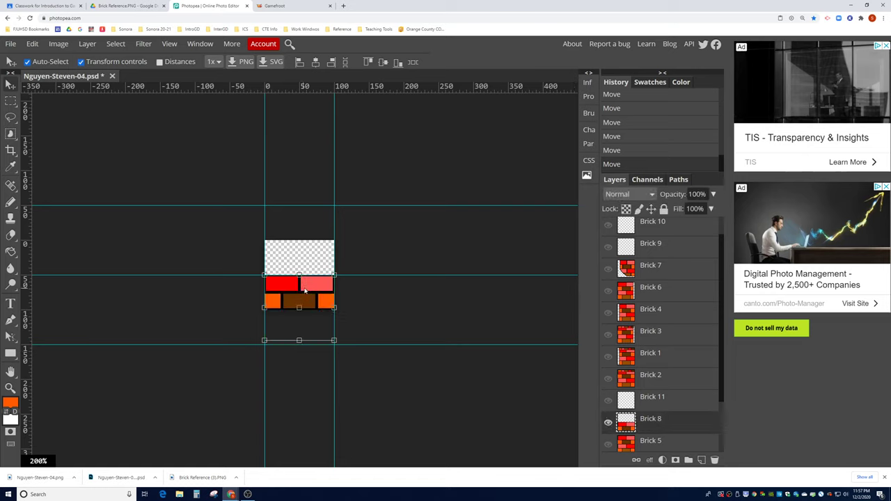
left_click_drag(304, 291, 309, 262)
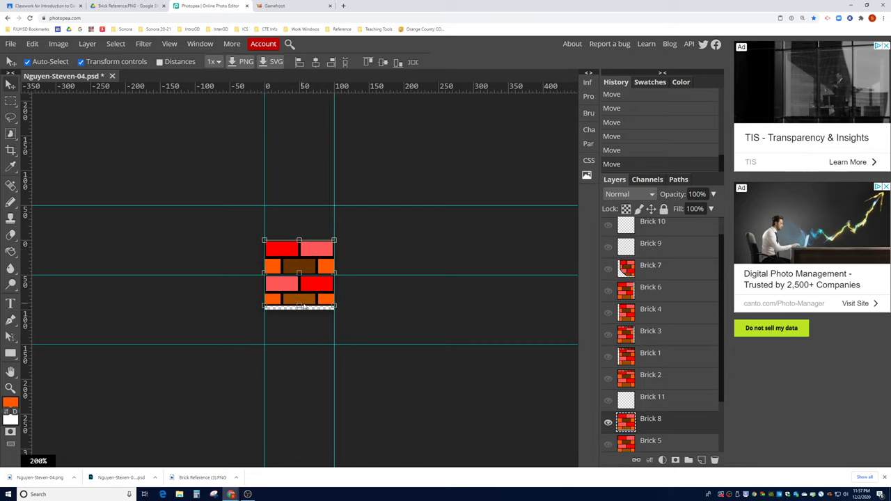
left_click(393, 314)
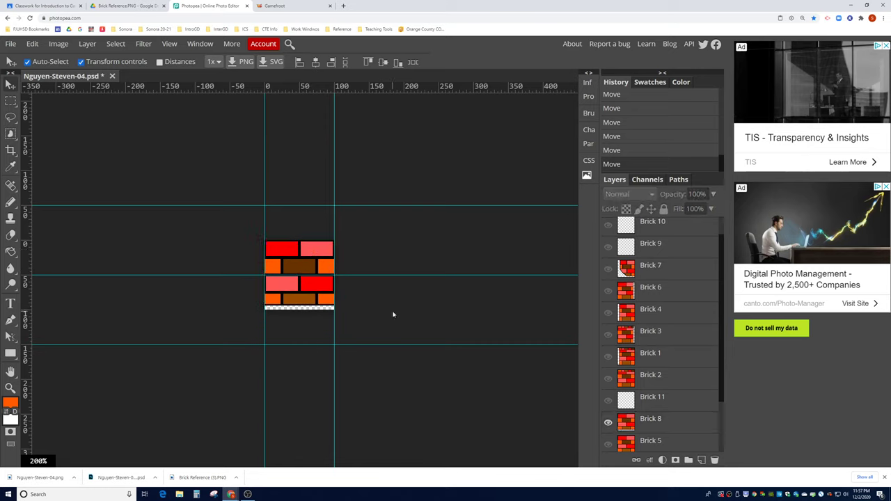
- Show Brick 9 in place of Brick 8 and move it onto the canvas, flush with the upper-left corner
left_click(608, 422)
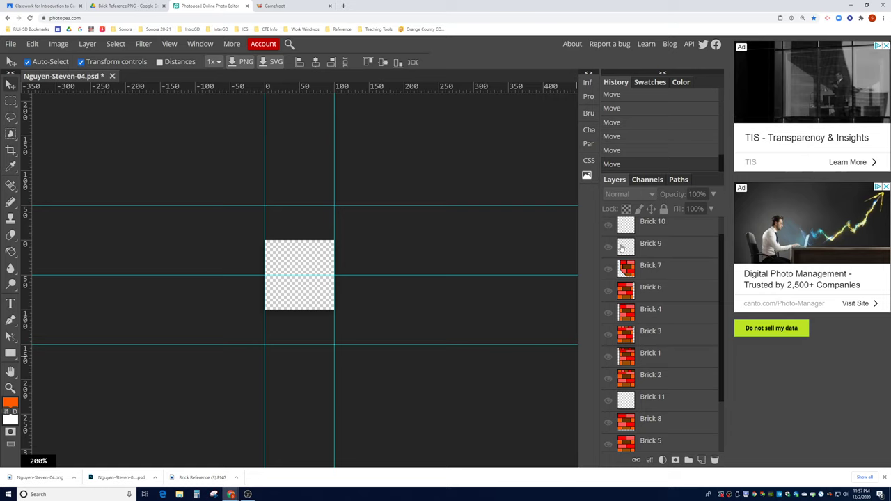
left_click(649, 251)
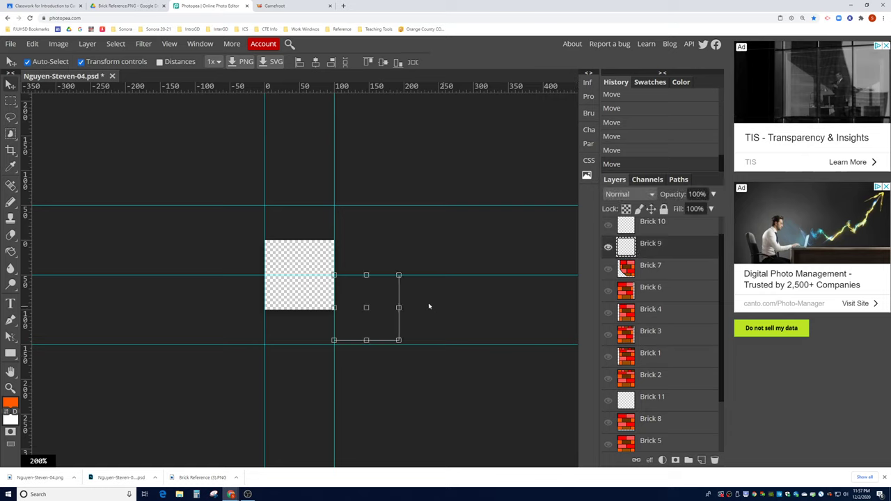
left_click_drag(383, 298, 315, 265)
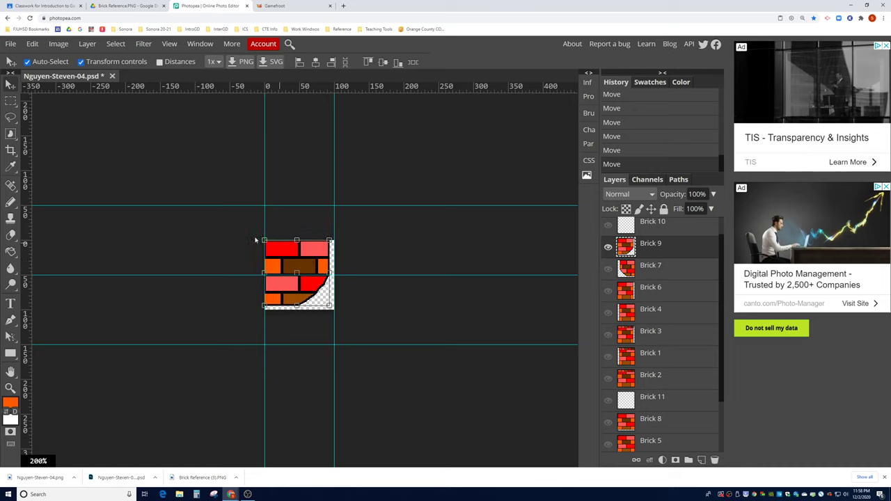
left_click(235, 264)
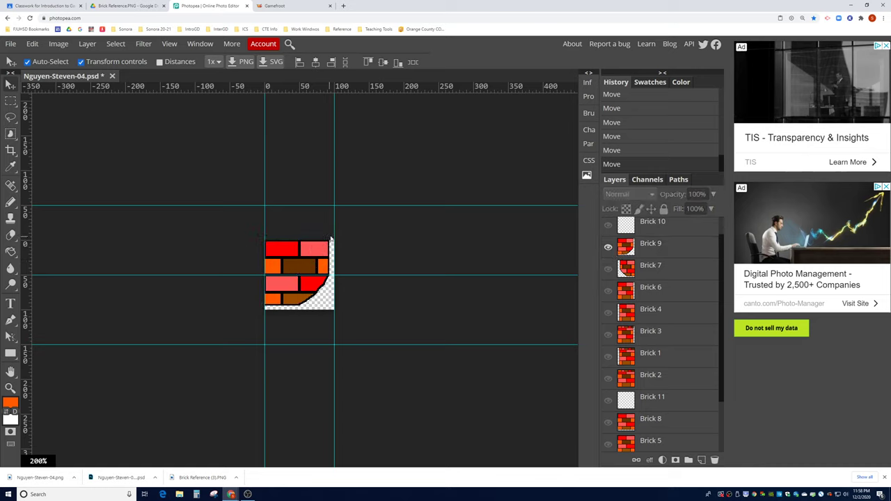
- Show Brick 10 in place of Brick 9 and move it onto the canvas against the top edge, towards the right side
left_click(608, 247)
left_click(668, 230)
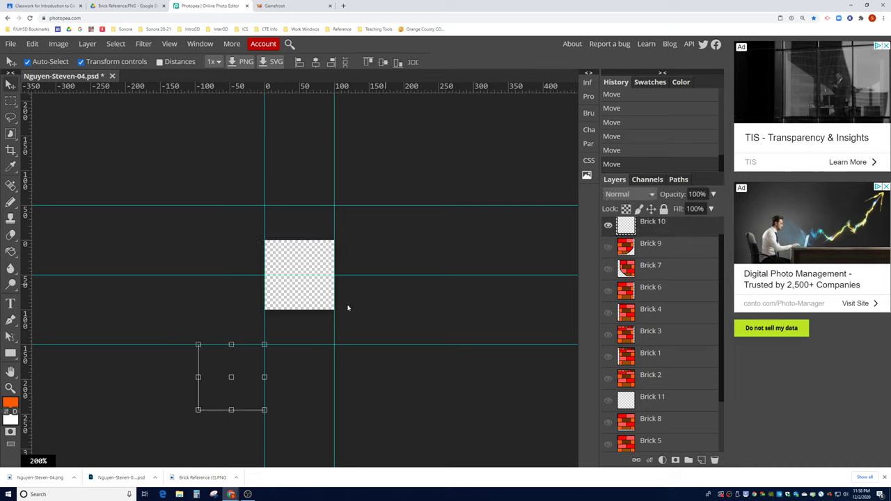
left_click_drag(231, 370, 304, 265)
left_click(242, 262)
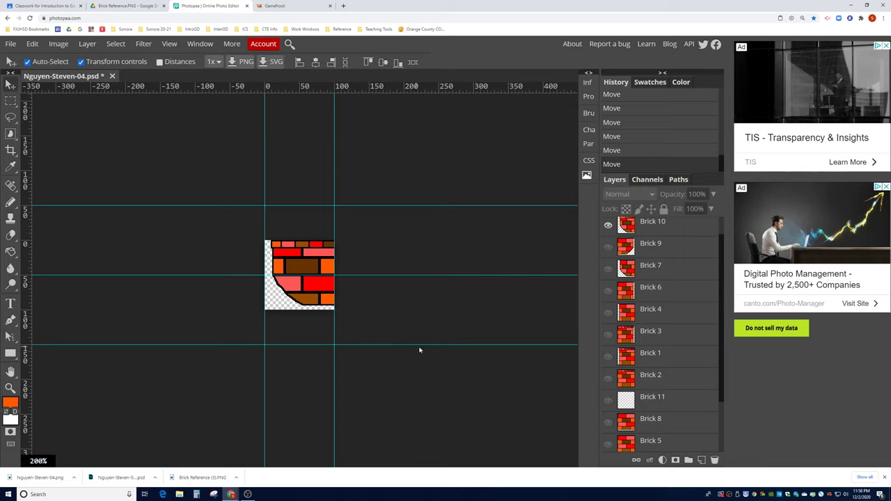
- Show Brick 11 in place of Brick 10 and move it up onto the canvas, flush with the top edge
left_click(608, 225)
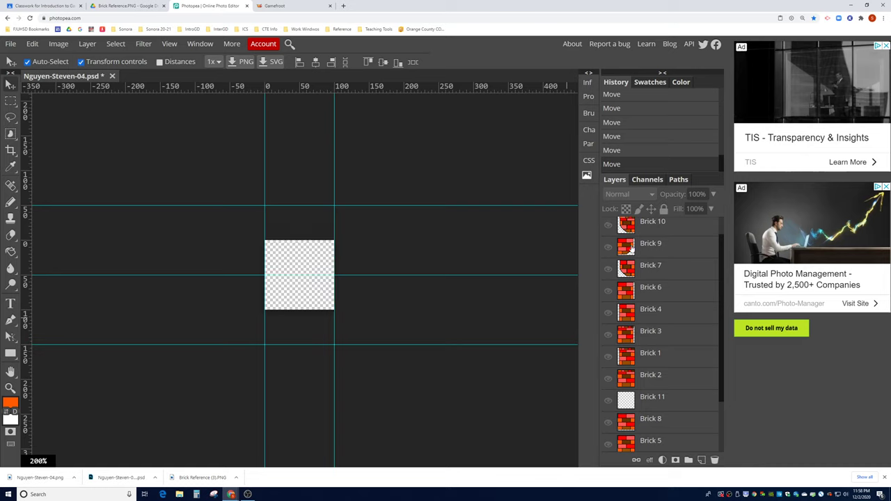
left_click(662, 399)
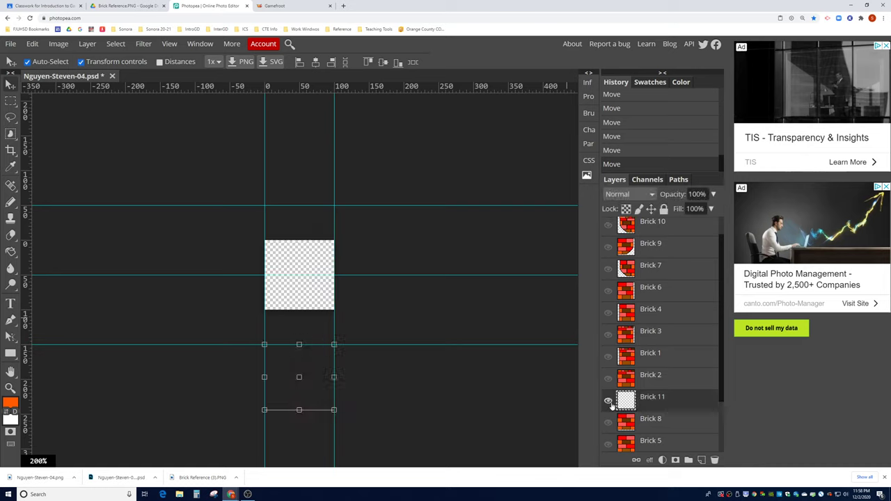
left_click_drag(326, 368, 327, 263)
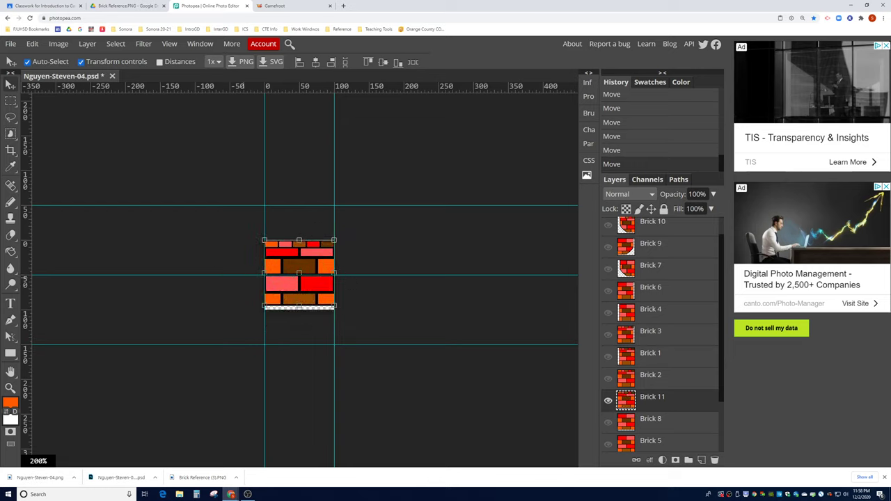
- Show Brick 12 in place of Brick 11, move it onto the canvas flush with the upper-left corner, and hide it again
left_click(483, 292)
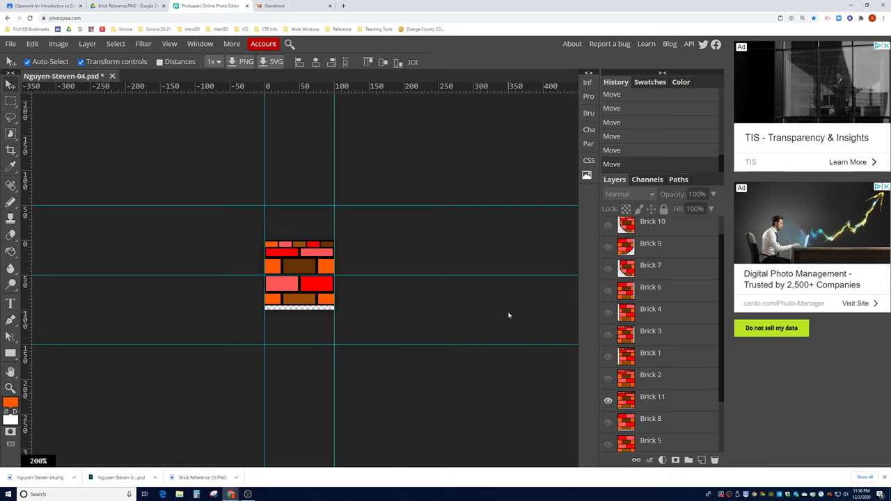
left_click(609, 402)
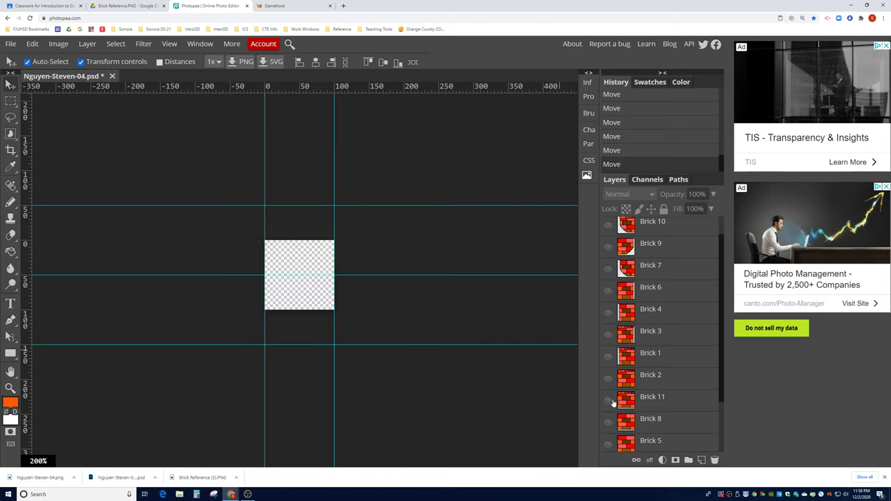
key("ctrl+v")
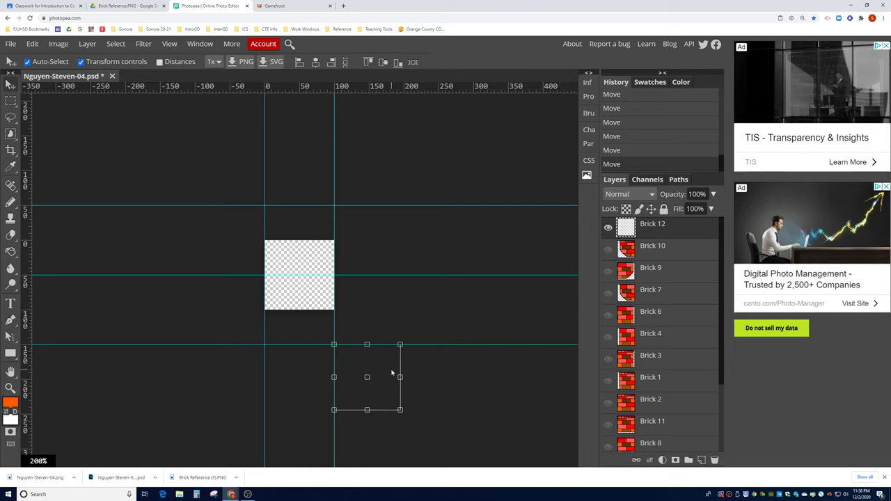
left_click_drag(393, 374, 321, 269)
left_click(408, 246)
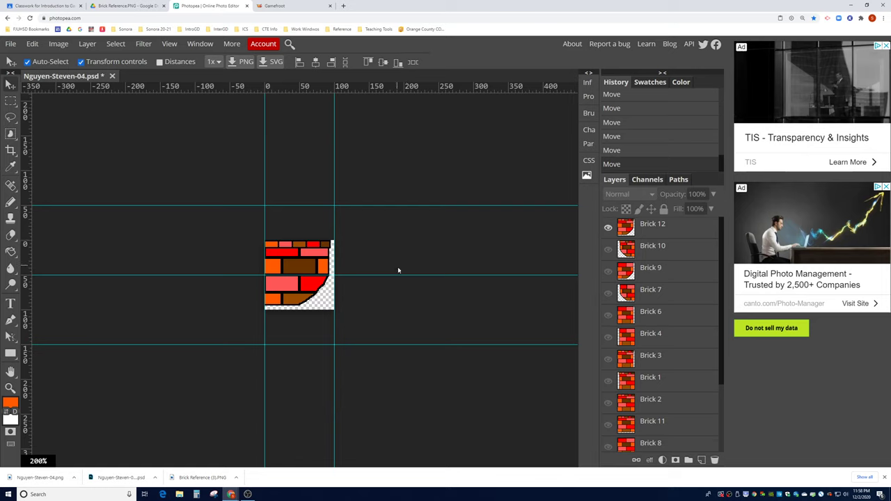
left_click(608, 227)
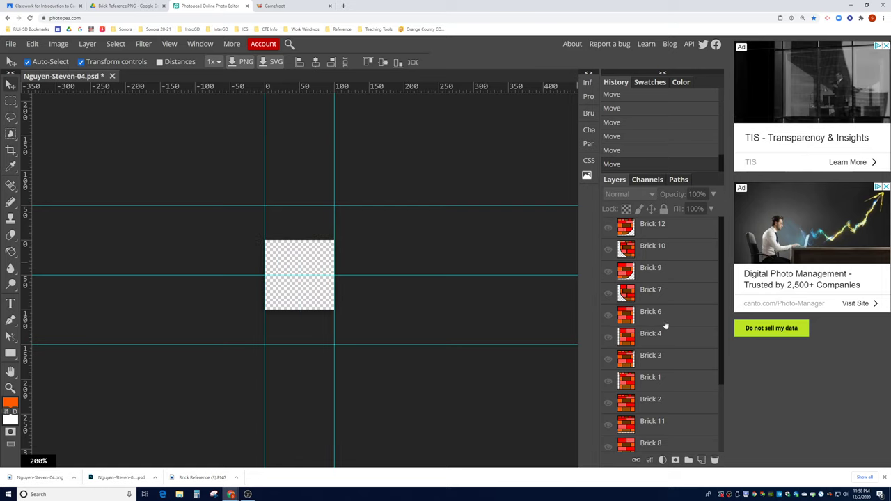
- Look through the hidden brick layers and save the document as a PSD
scroll(665, 327, "down", 3)
scroll(645, 340, "up", 3)
scroll(640, 360, "down", 2)
scroll(639, 361, "down", 1)
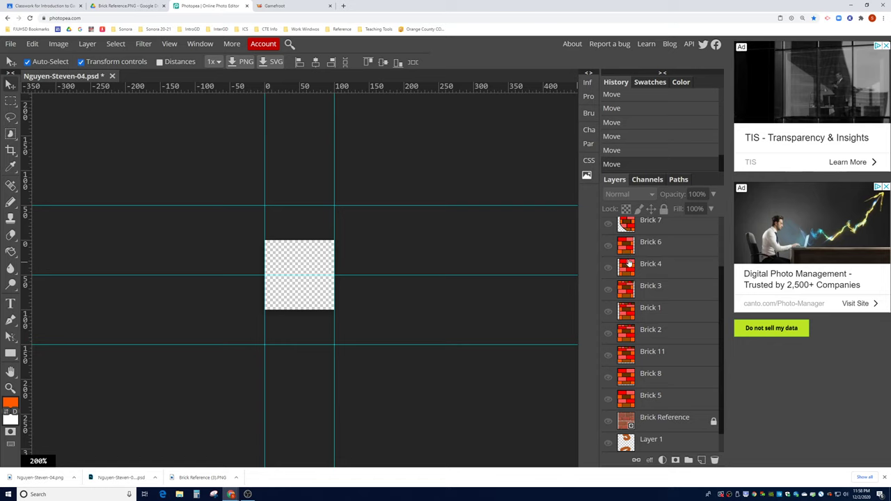
scroll(629, 263, "up", 2)
scroll(634, 279, "up", 1)
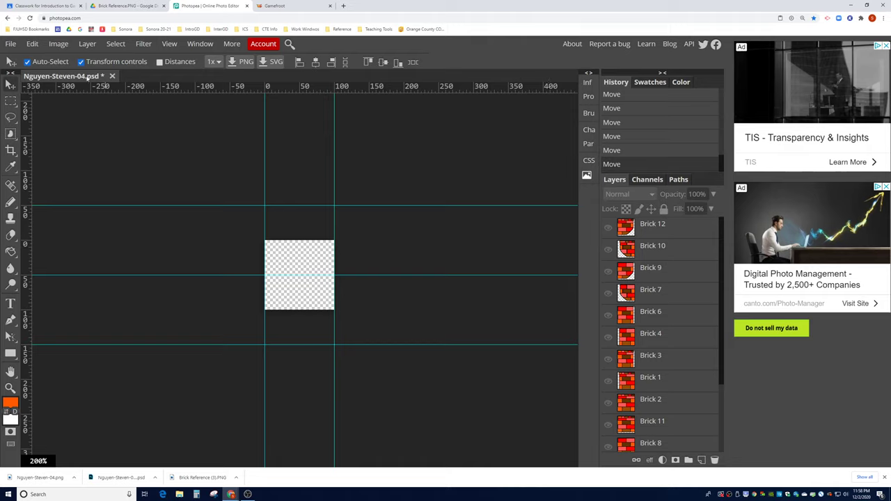
left_click(12, 44)
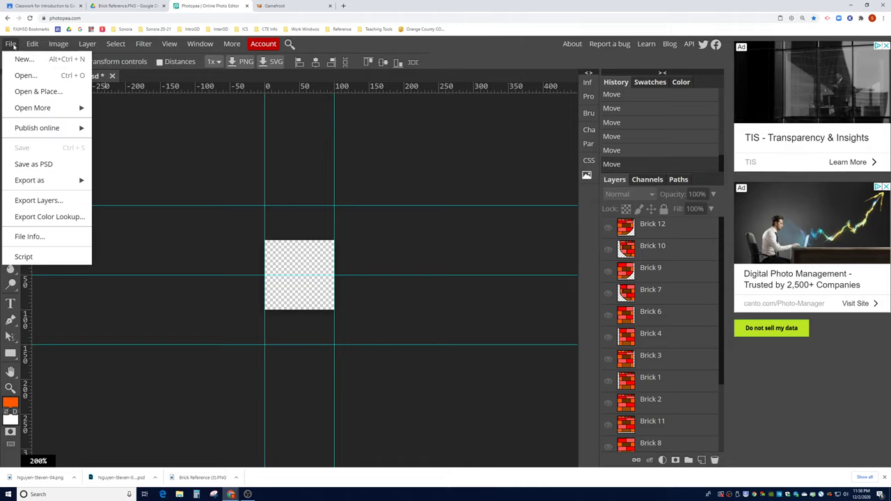
left_click(33, 165)
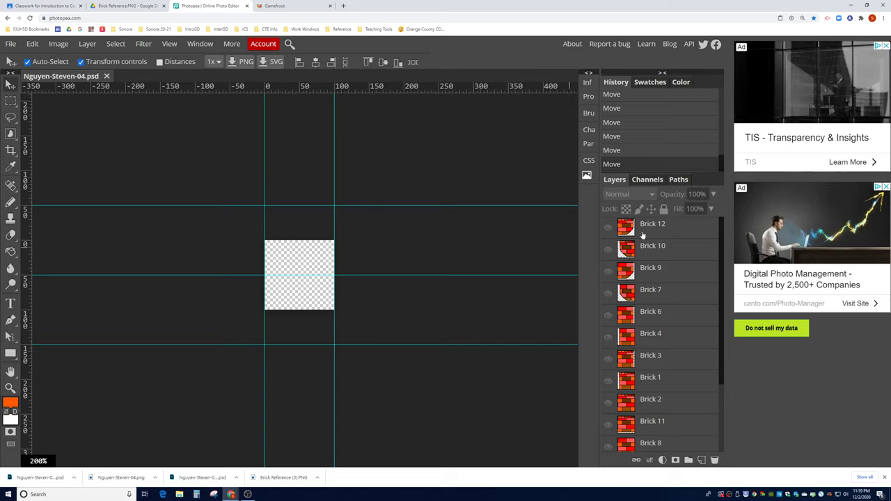
- Export all layers as PNG at 1x and 100% quality, without the "-e-" name filter or trimming transparent parts, removing parts outside the canvas
left_click(609, 227)
left_click(609, 227)
left_click(13, 46)
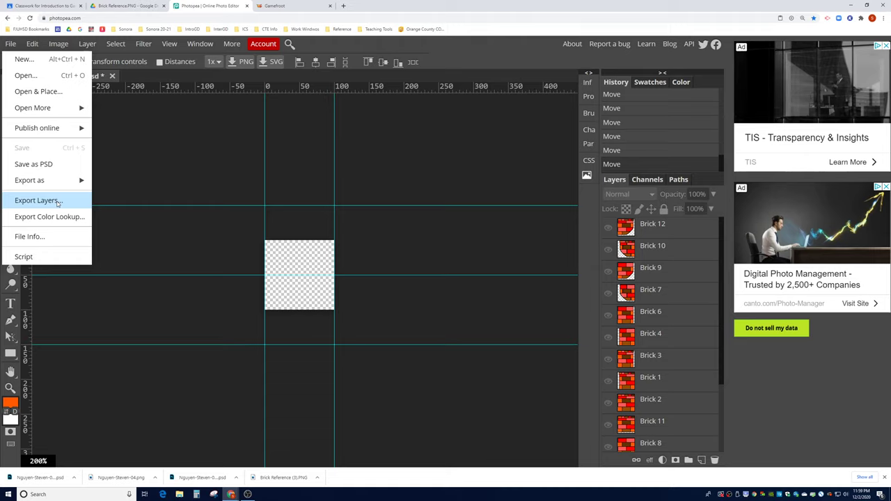
left_click(57, 202)
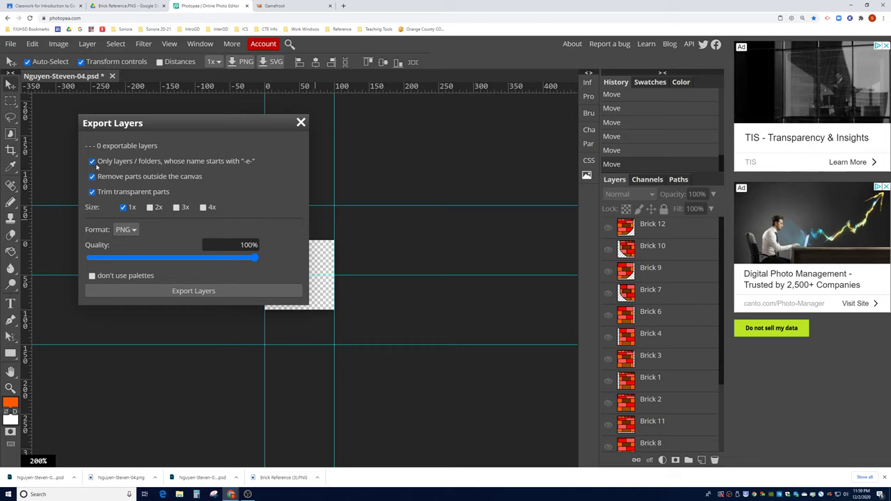
left_click(92, 162)
scroll(671, 380, "down", 3)
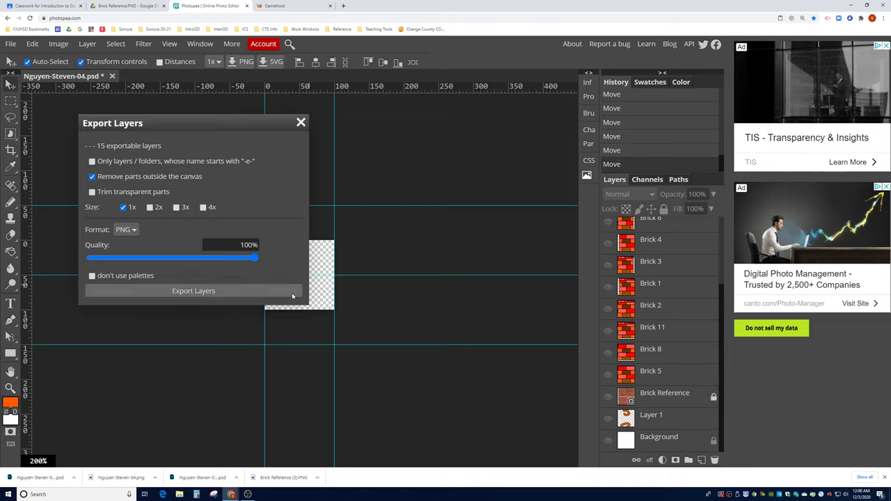
left_click(206, 291)
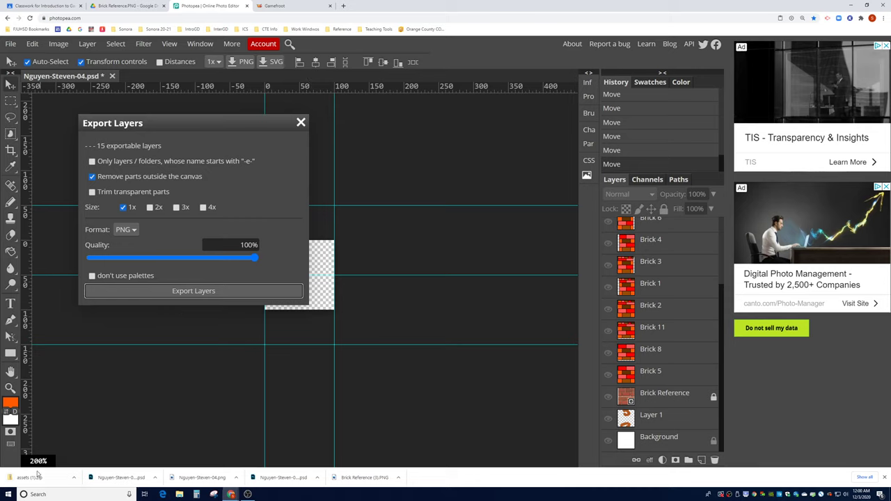
- Show the downloaded export in its folder and open the assets archive
left_click(74, 478)
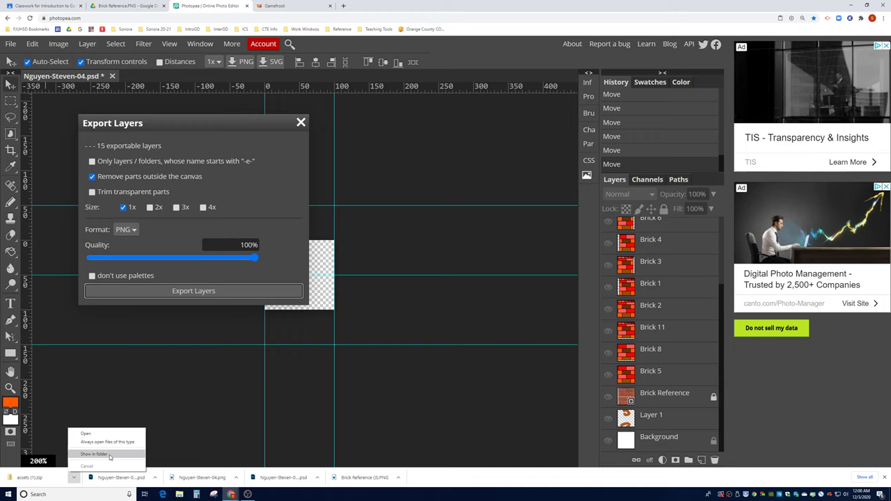
left_click(108, 454)
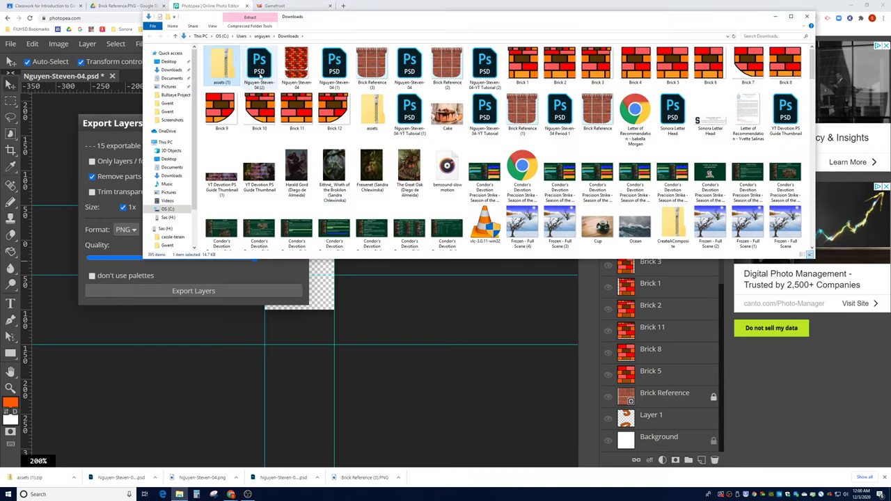
left_click(380, 106)
double_click(380, 106)
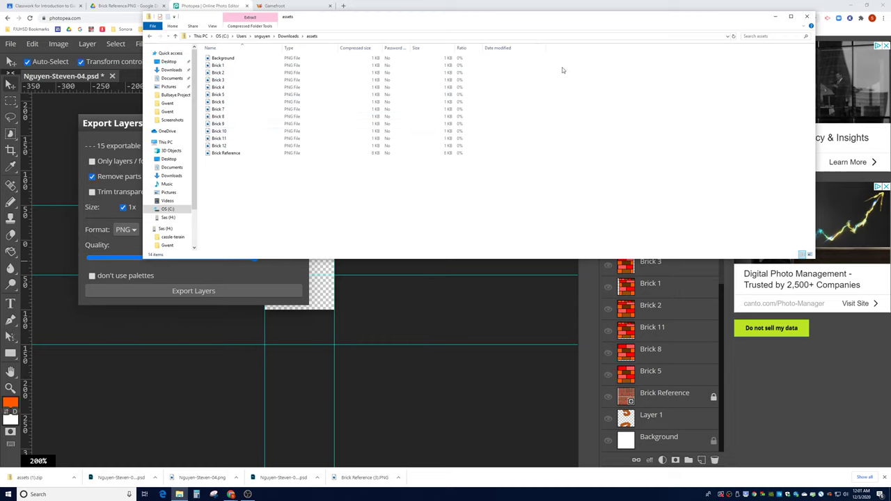
- Copy Brick 1 through Brick 12 from the archive into Downloads, replacing the existing files, and close the file window
left_click_drag(563, 70, 216, 146)
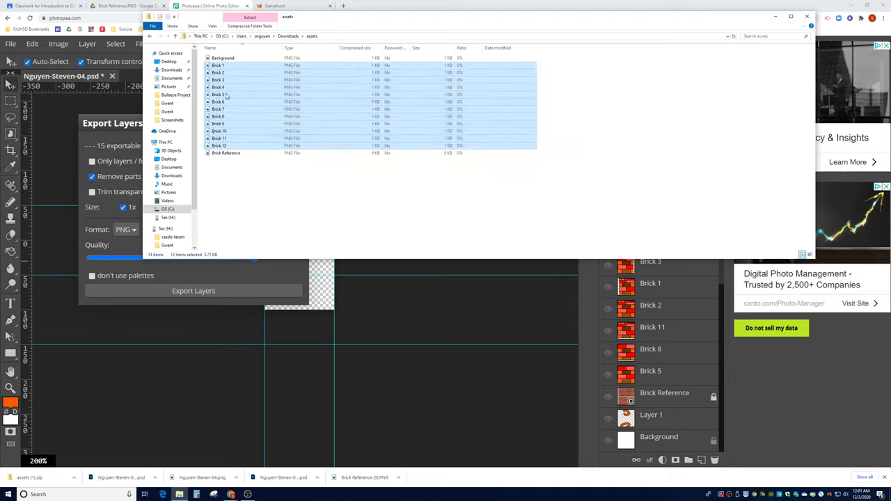
left_click_drag(226, 96, 176, 73)
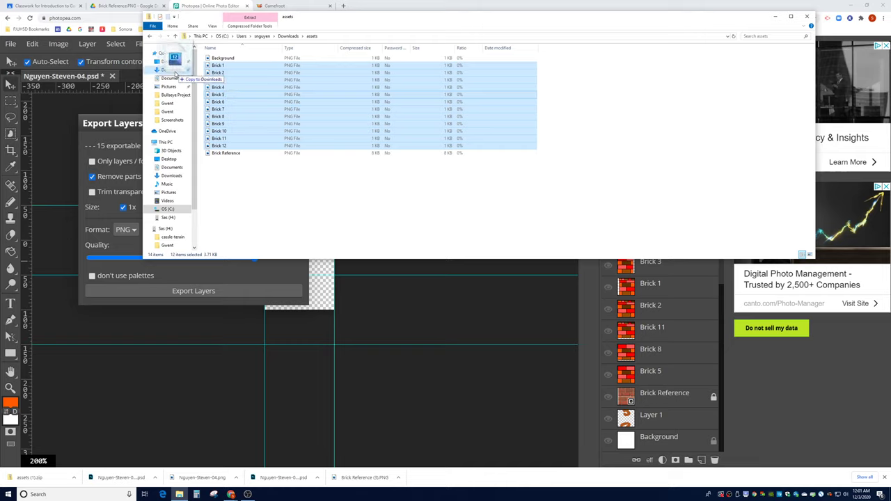
left_click_drag(176, 74, 174, 71)
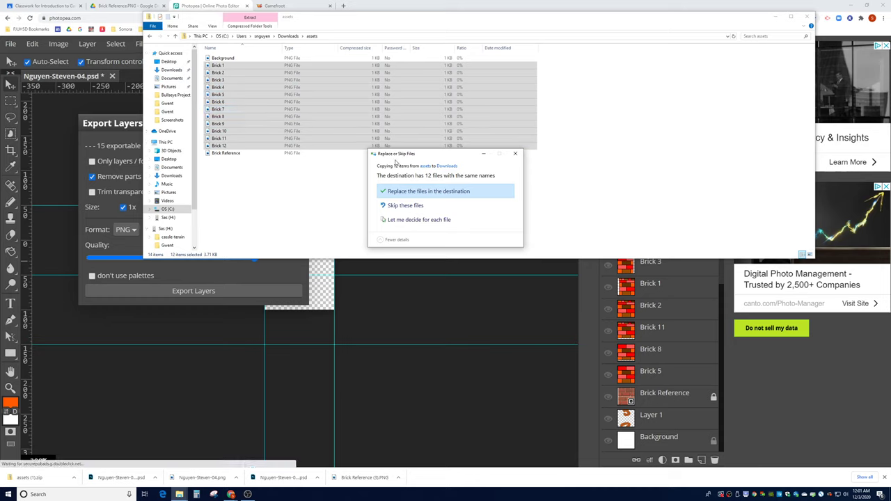
left_click(440, 196)
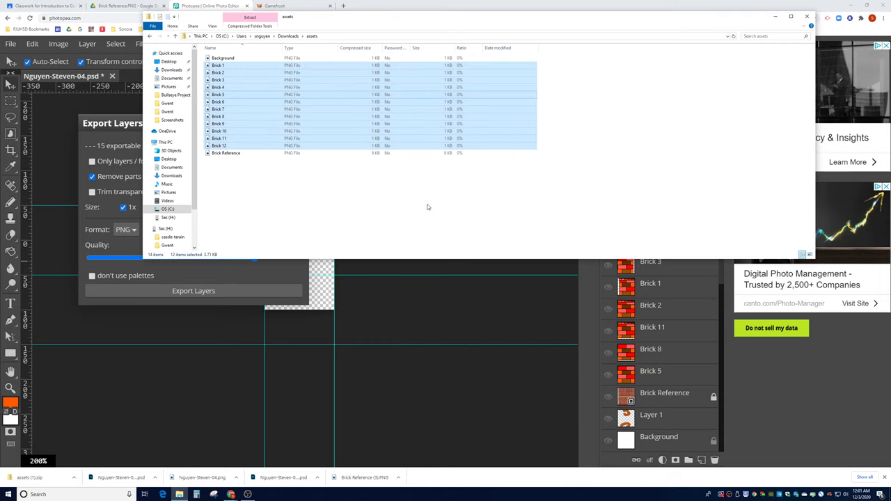
left_click(808, 18)
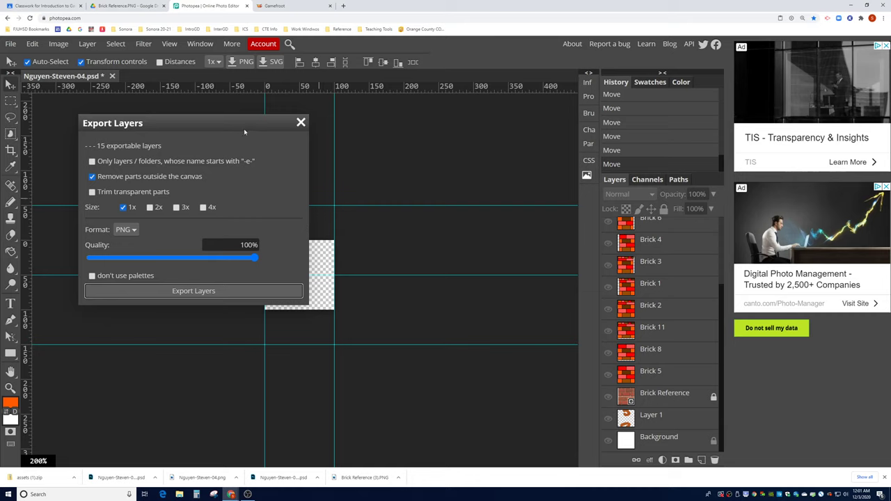
- Switch to Gamefroot and start a new game from the Gamefroot Classic Template kit
left_click(296, 8)
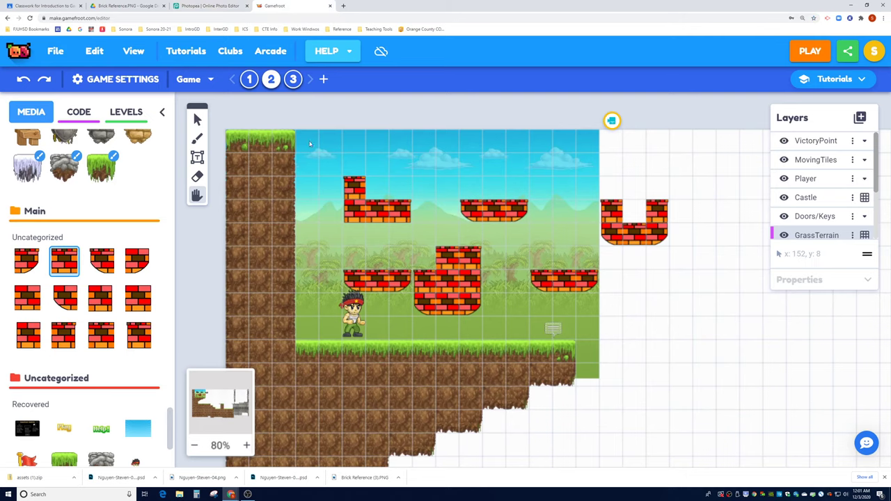
left_click(61, 56)
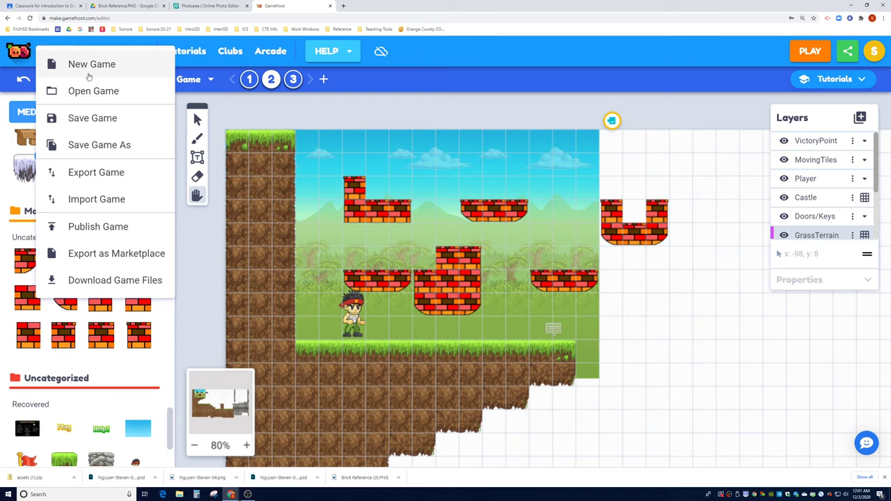
left_click(55, 53)
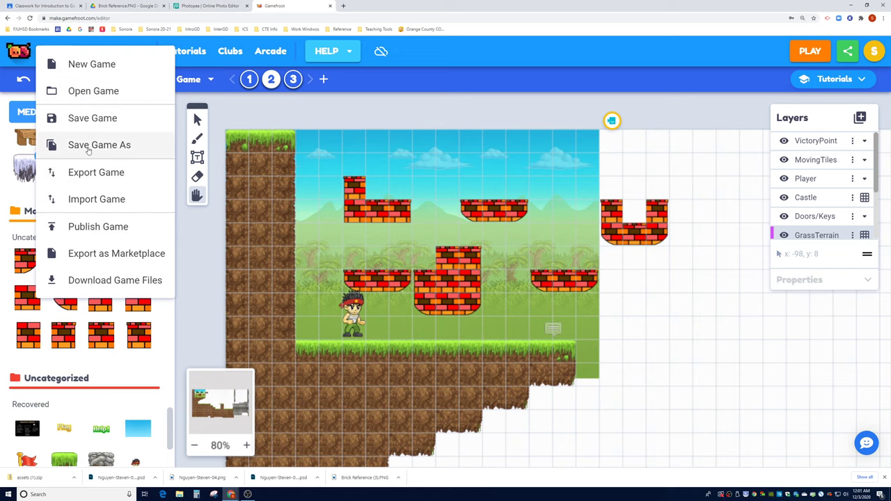
left_click(85, 65)
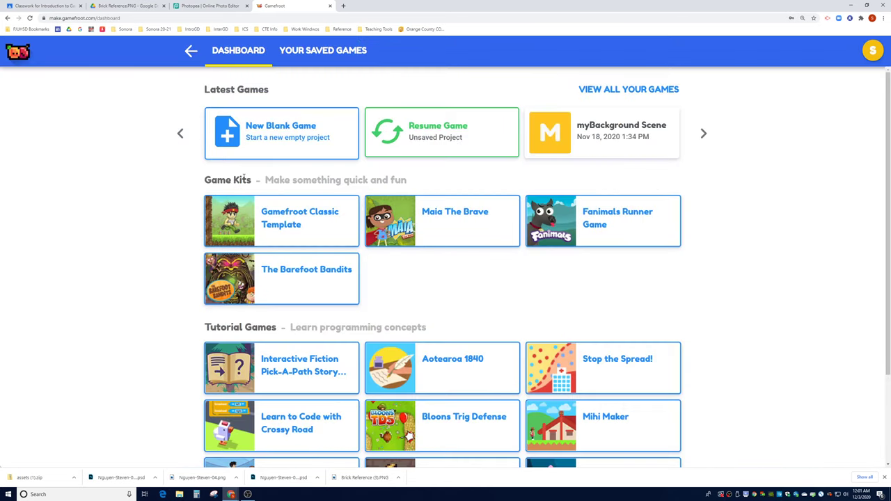
mouse_move(296, 223)
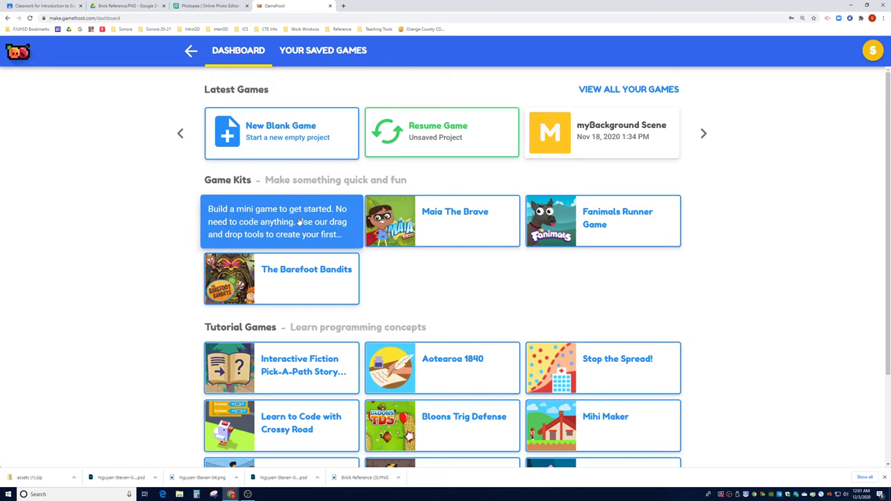
left_click(299, 221)
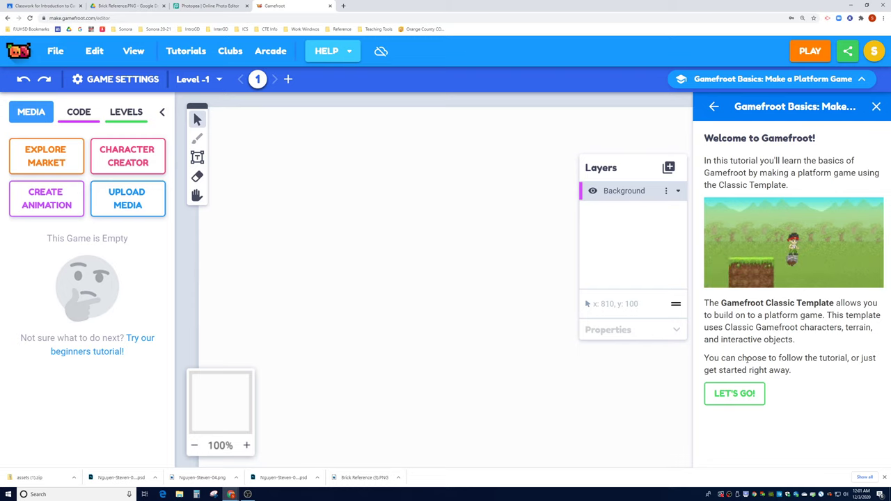
- Load the template through its introduction, agree to discard the current progress, and close the tutorial
left_click(751, 403)
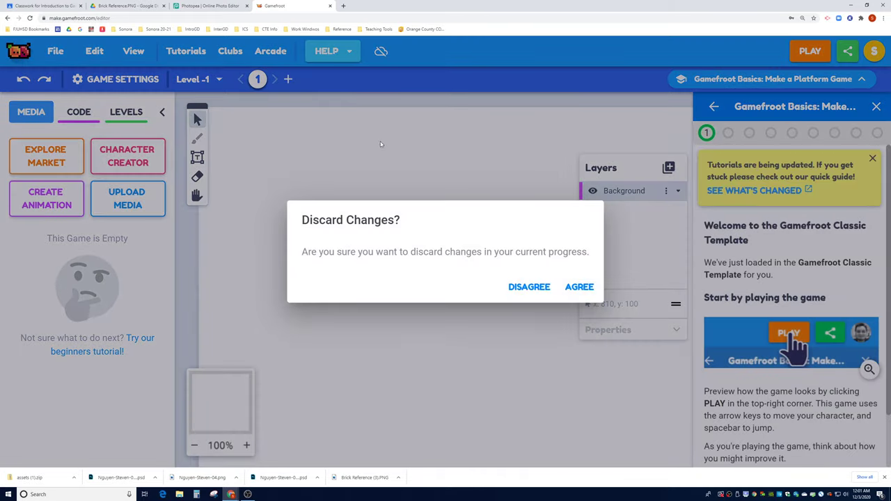
left_click(578, 288)
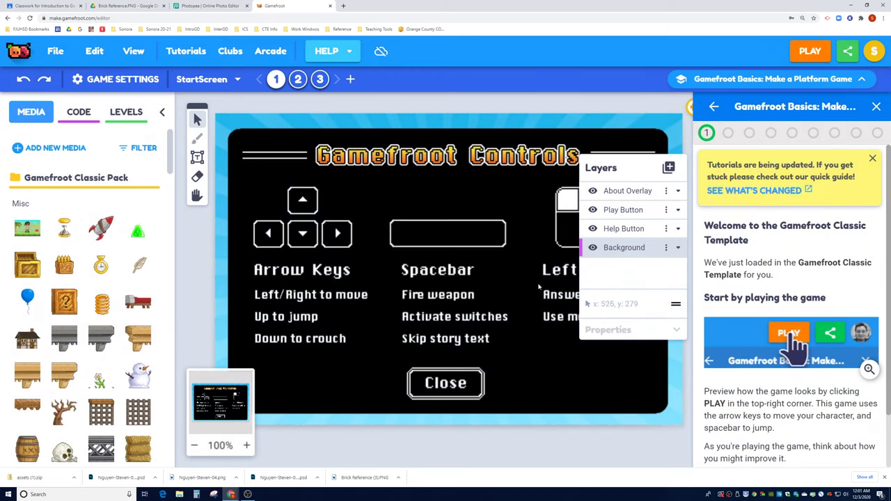
left_click(877, 107)
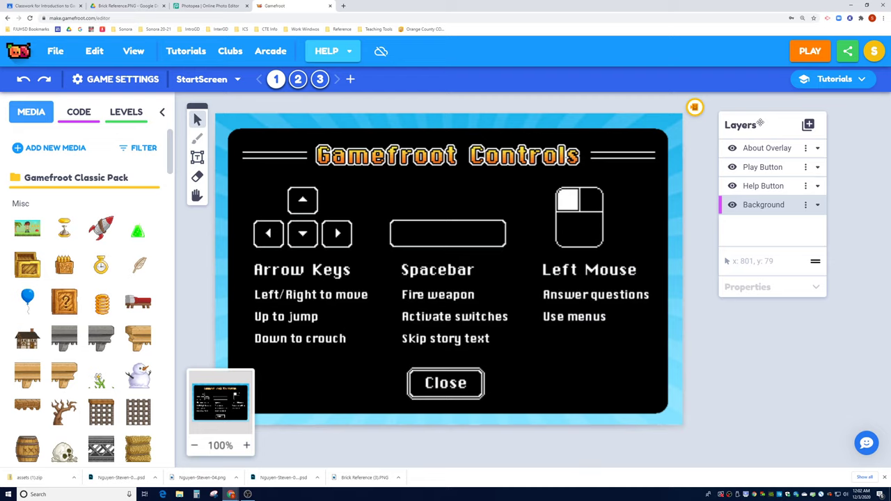
- In level 2, upload Brick 1 through Brick 12 from Downloads as new media and save the upload
left_click(298, 79)
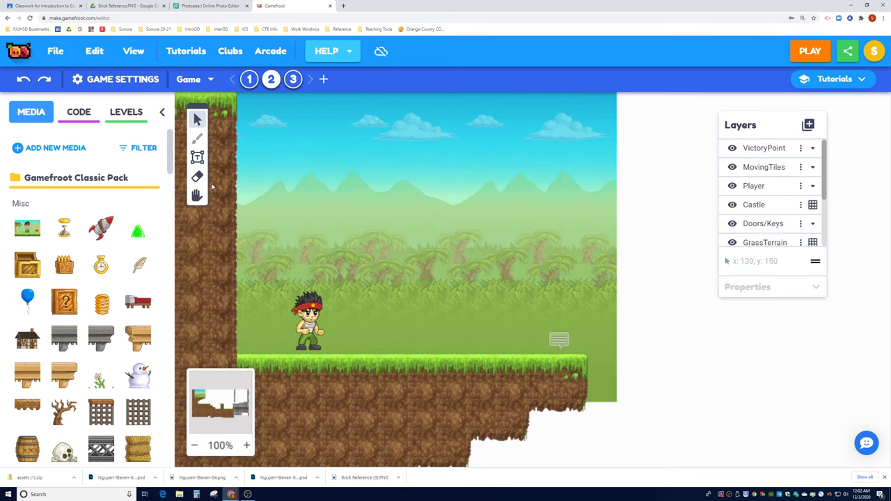
left_click(66, 152)
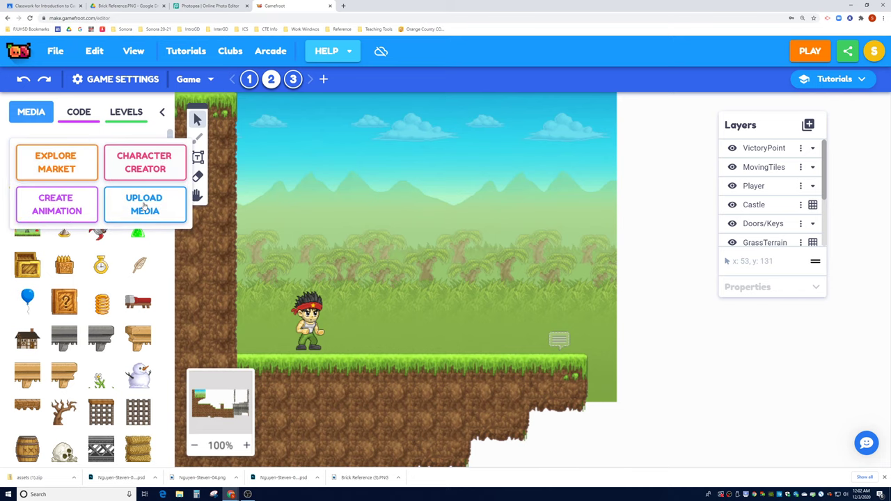
left_click(143, 208)
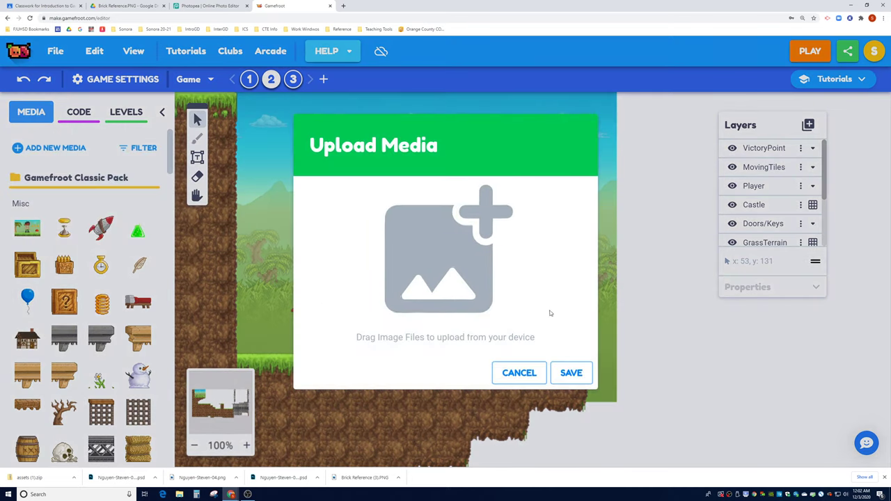
left_click(444, 246)
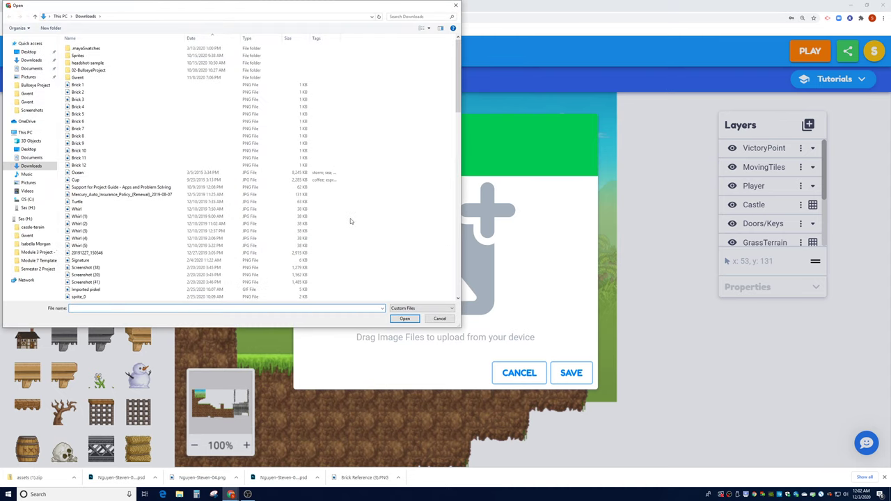
left_click(88, 86)
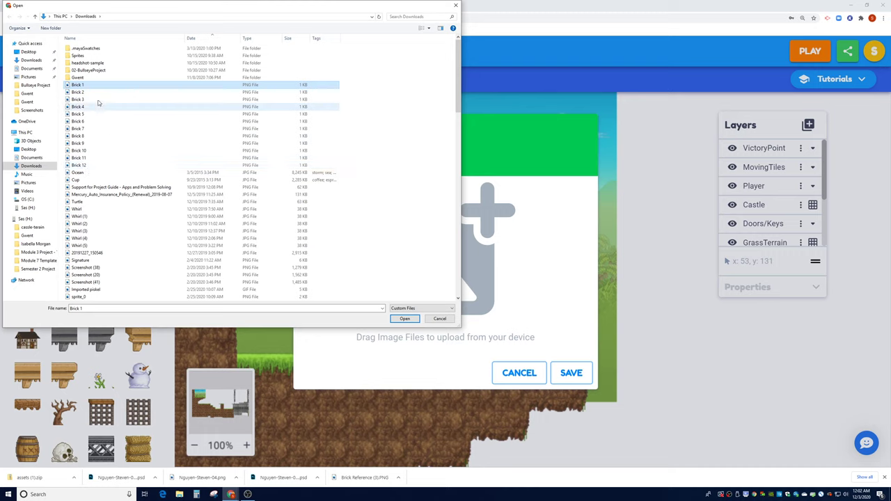
left_click(90, 165, "shift")
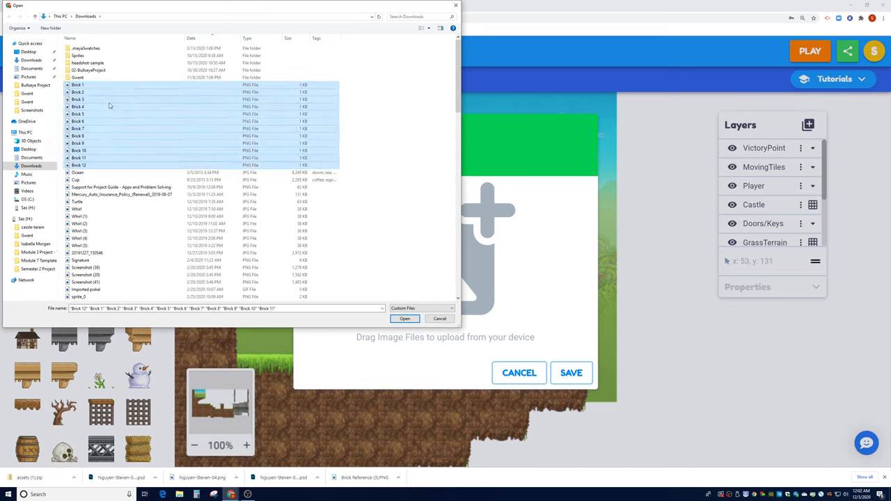
left_click(404, 318)
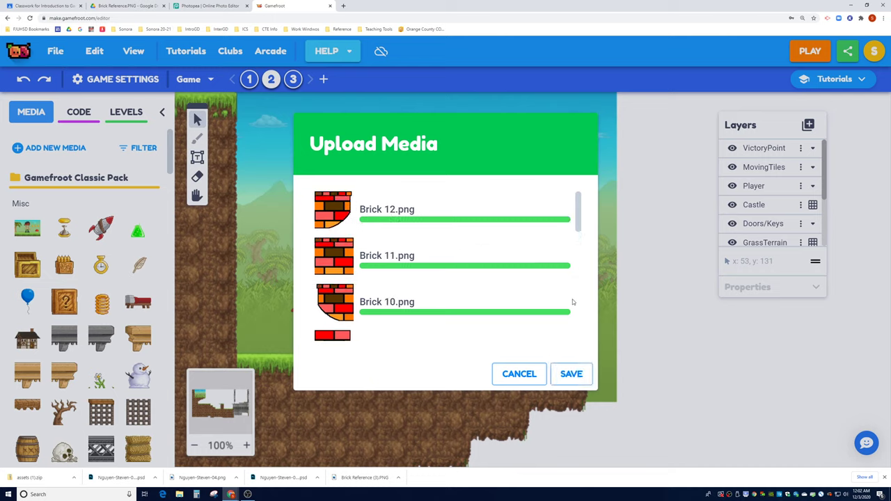
left_click(572, 375)
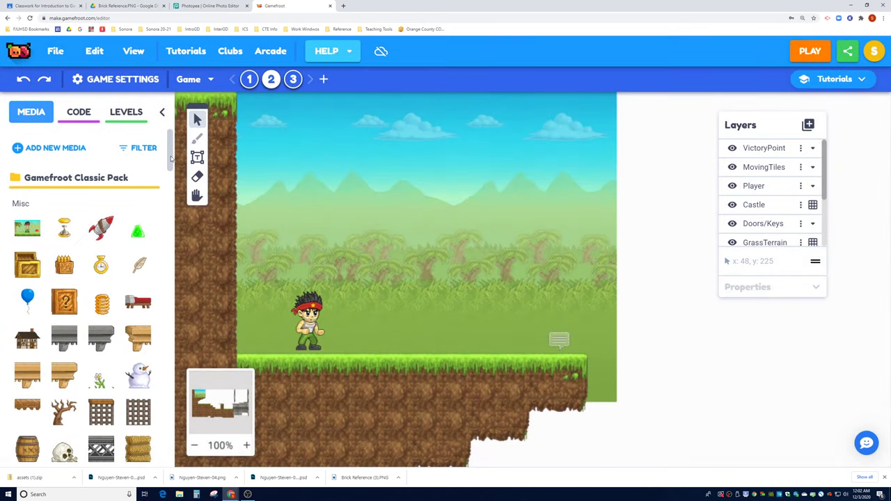
- On the GrassTerrain layer, build a floating platform from Brick 10, Brick 11 and Brick 12, with a single Brick 11 tile below and beside its rounded start
left_click_drag(170, 159, 167, 441)
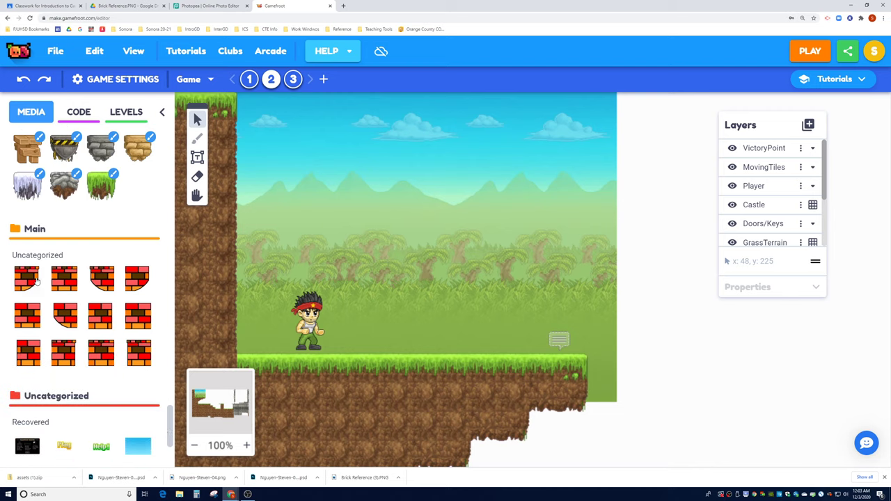
mouse_move(34, 286)
mouse_move(70, 279)
left_click(760, 243)
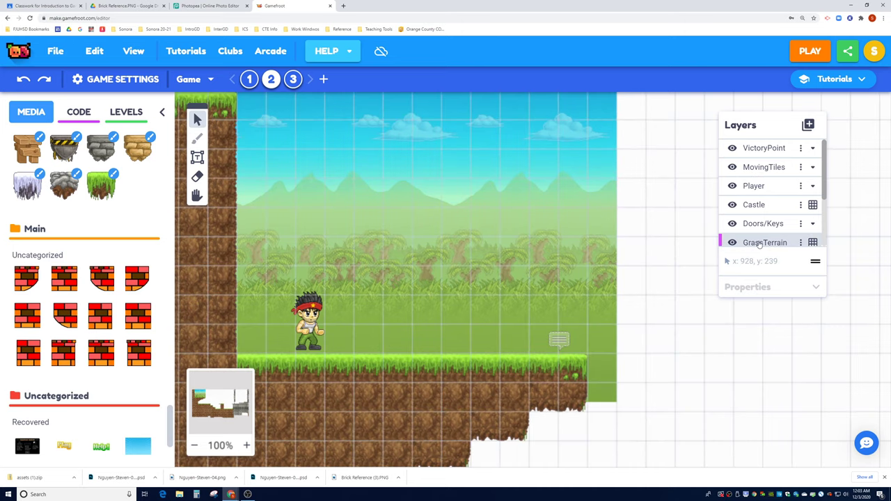
scroll(761, 224, "down", 1)
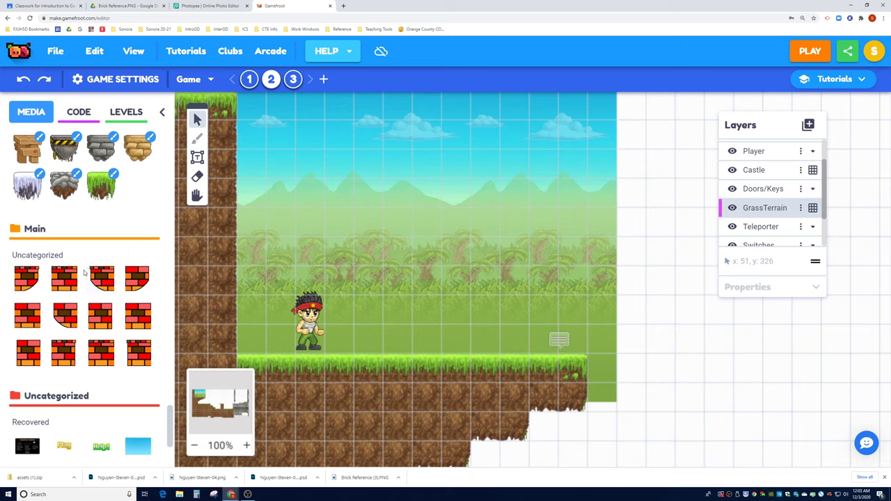
mouse_move(103, 282)
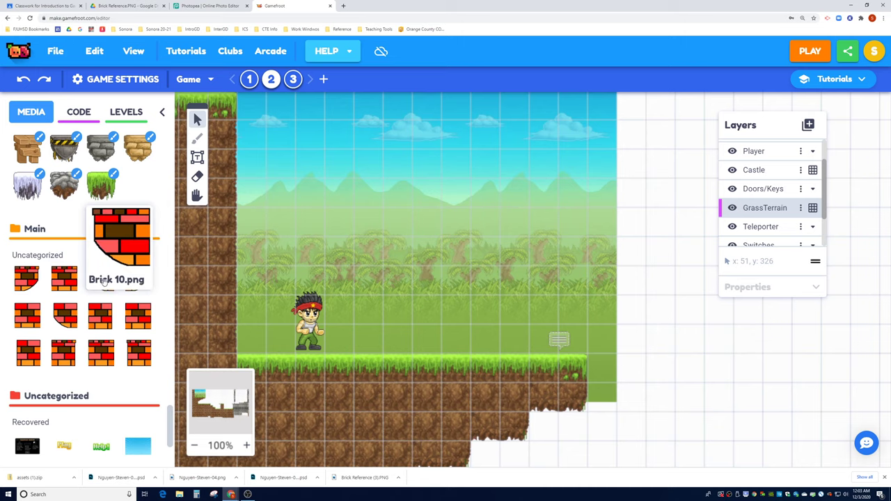
left_click_drag(103, 281, 400, 282)
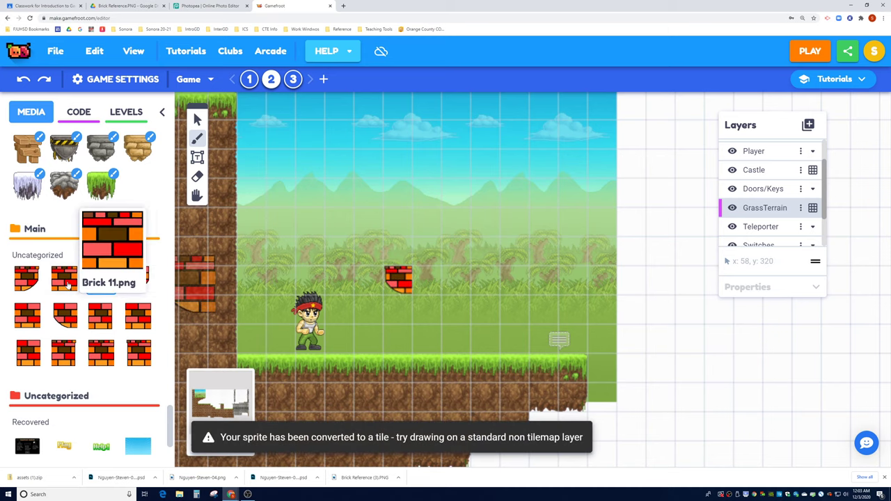
left_click_drag(67, 286, 426, 283)
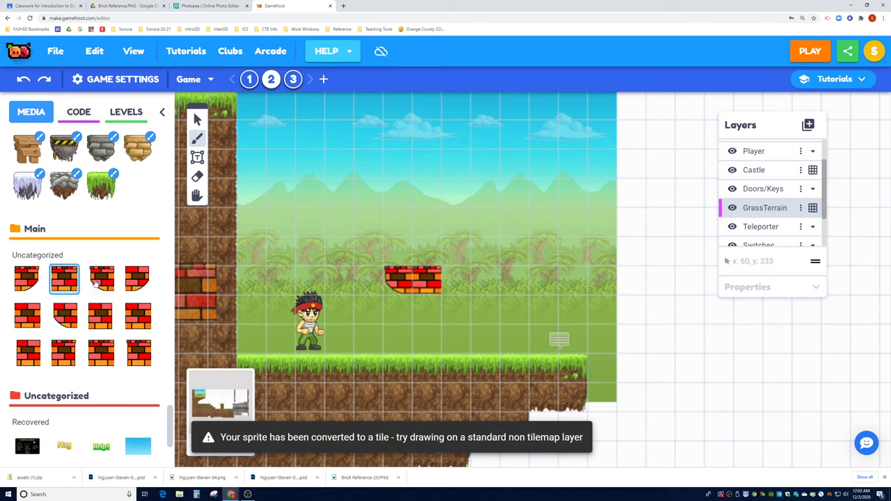
left_click_drag(31, 278, 454, 278)
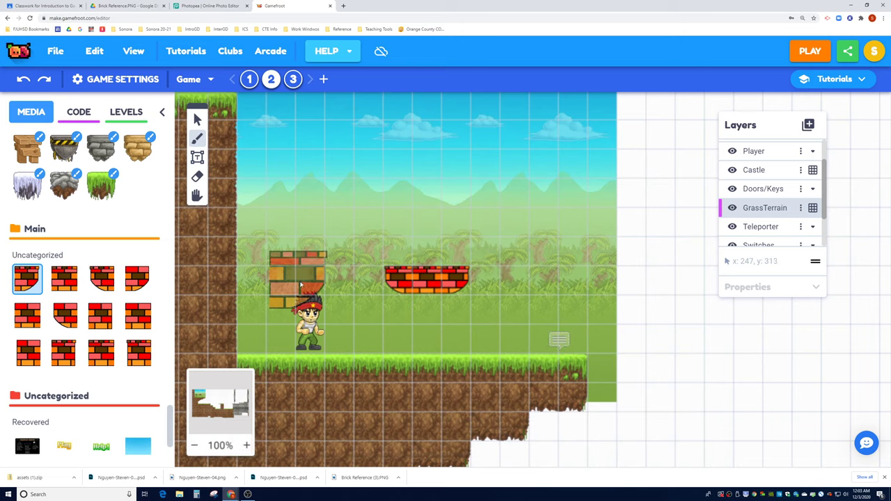
left_click(65, 279)
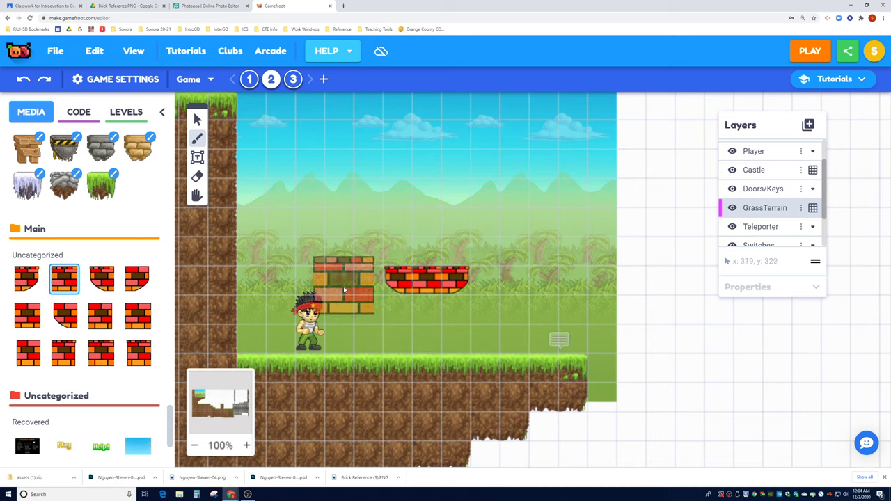
left_click(359, 307)
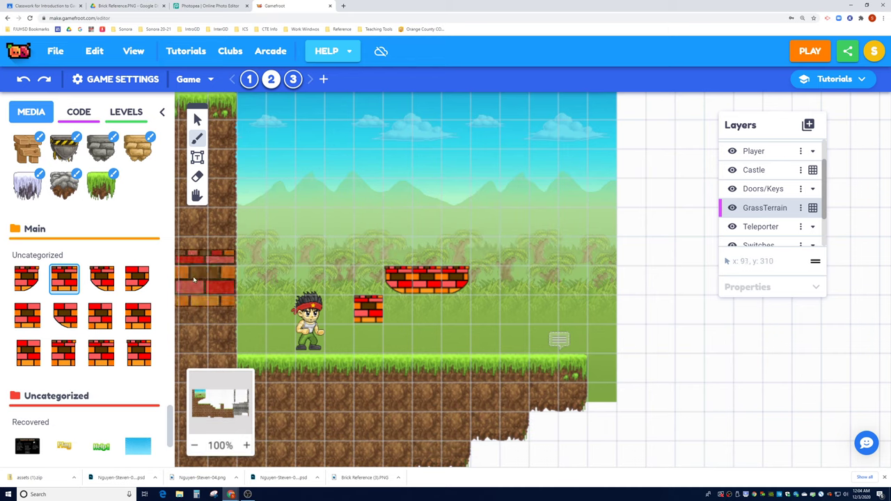
- Stack Brick 1, Brick 4 and the rounded Brick 7 from top to base as a three-tile column beyond the floating platform
left_click(140, 353)
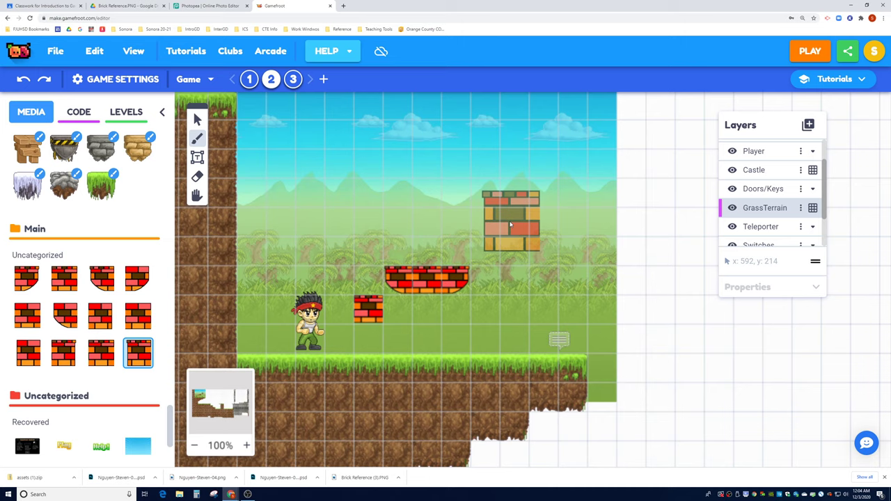
left_click(511, 225)
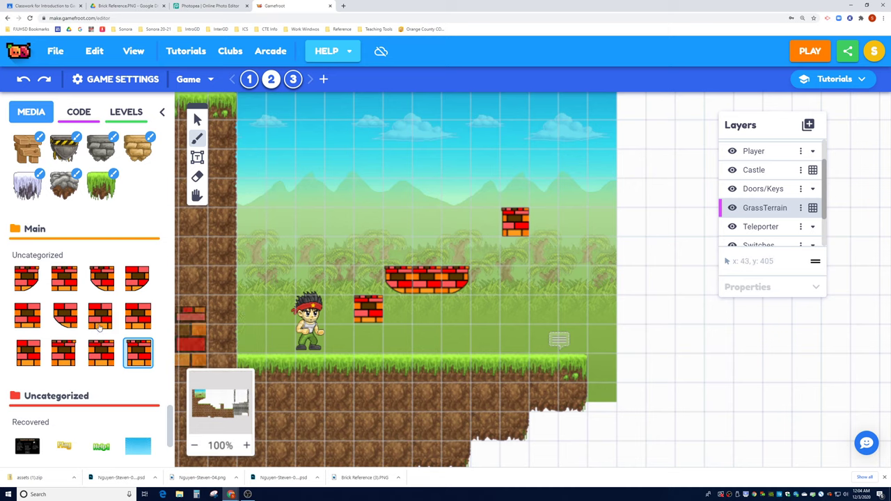
left_click(26, 354)
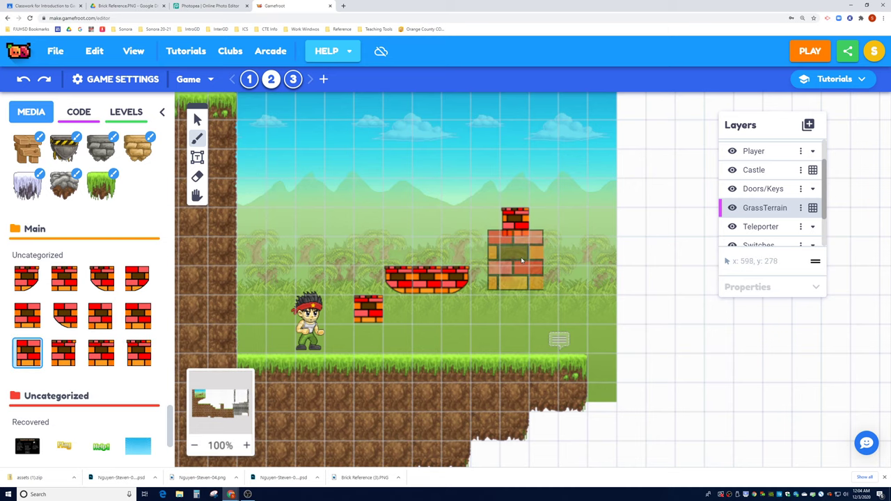
left_click(524, 256)
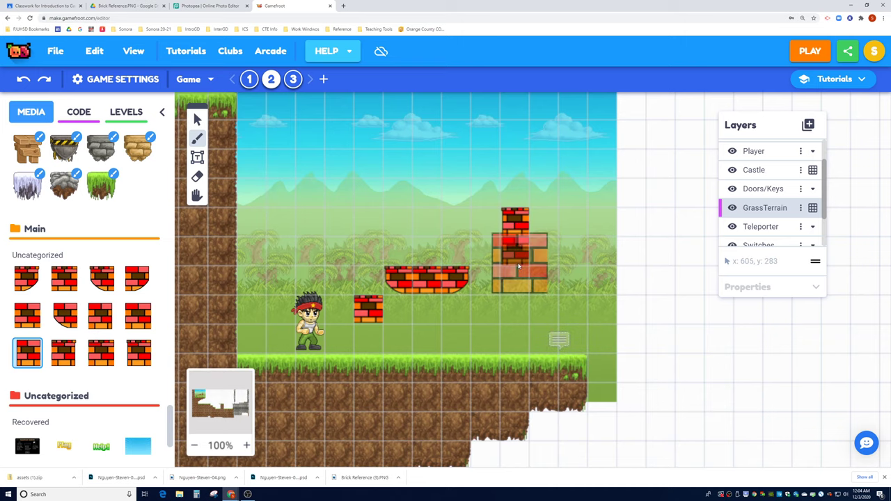
left_click(63, 319)
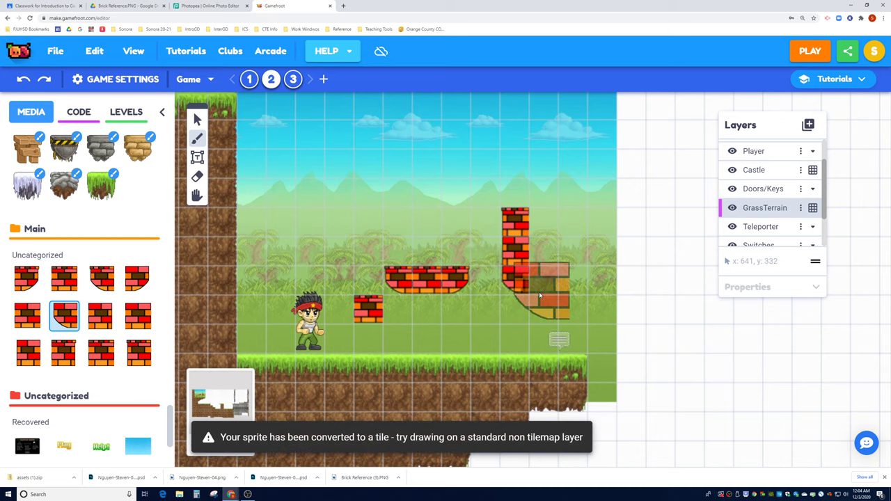
- Try Brick 8 and Brick 6 in the cell beside the column's rounded base, and erase that tile
left_click(99, 328)
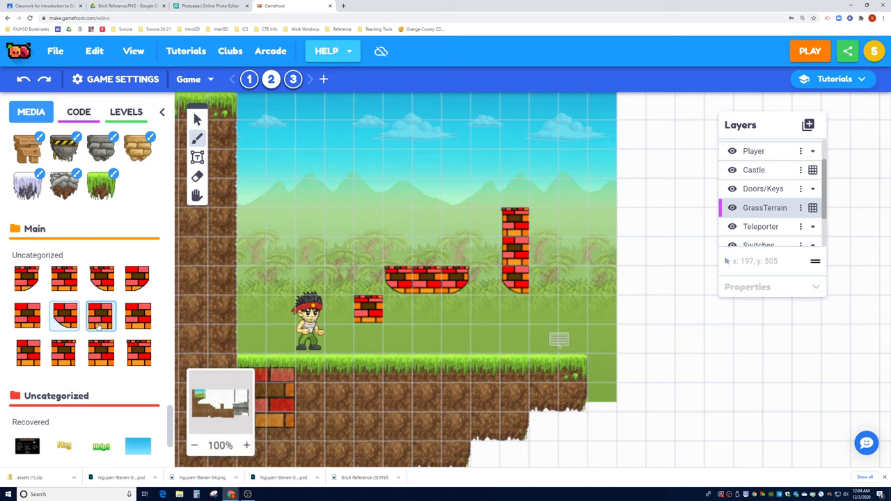
left_click(27, 316)
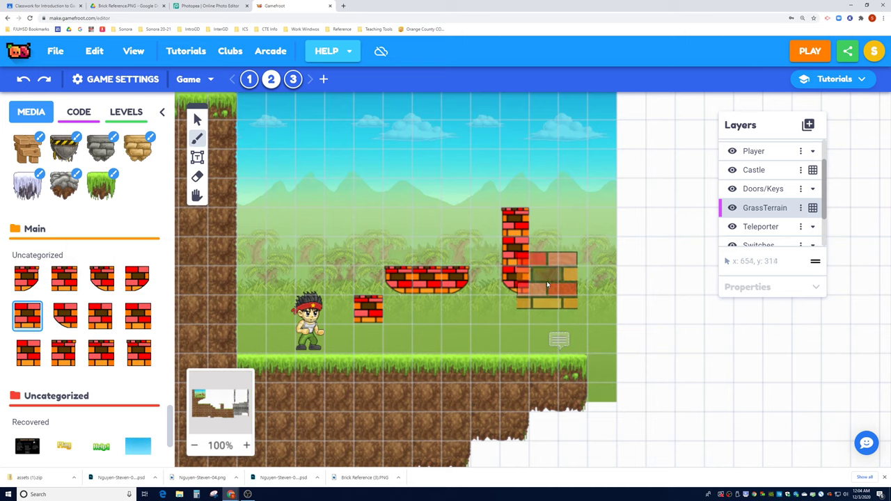
left_click(542, 284)
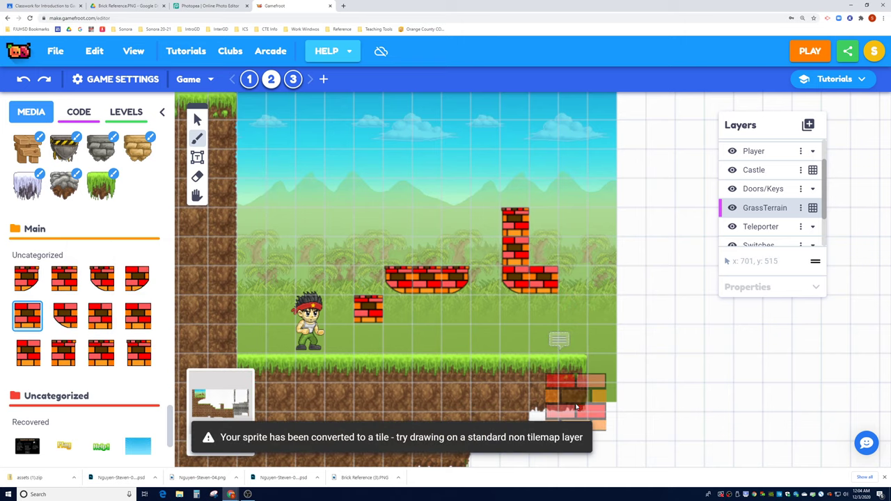
left_click(101, 317)
left_click(548, 282)
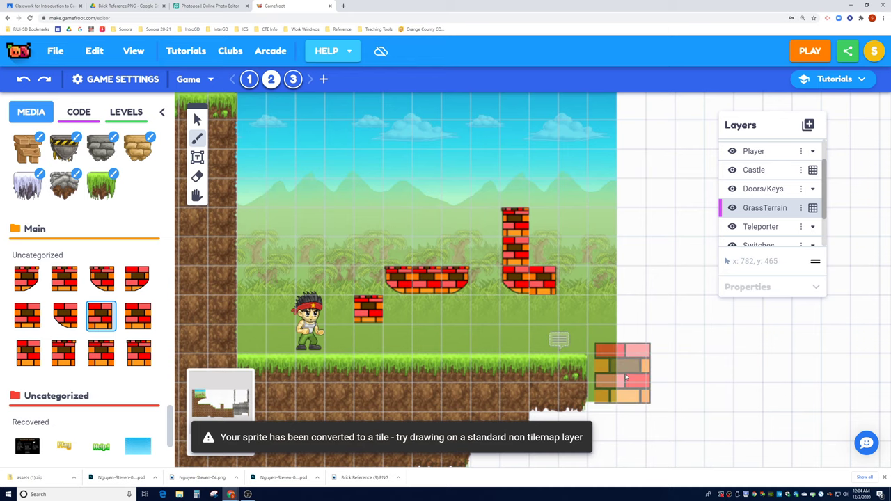
left_click(197, 176)
left_click(543, 281)
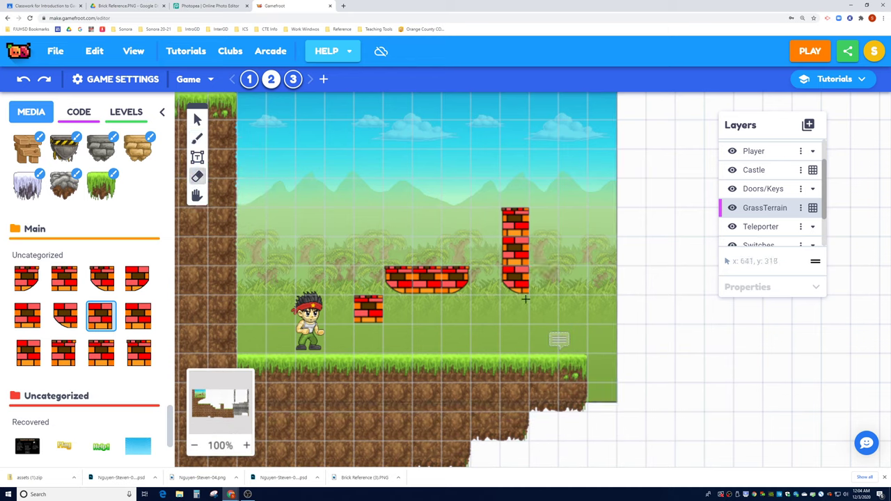
- Extend the column's base sideways with Brick 8 and finish it with the rounded corner tile Brick 9
left_click(35, 317)
left_click(543, 280)
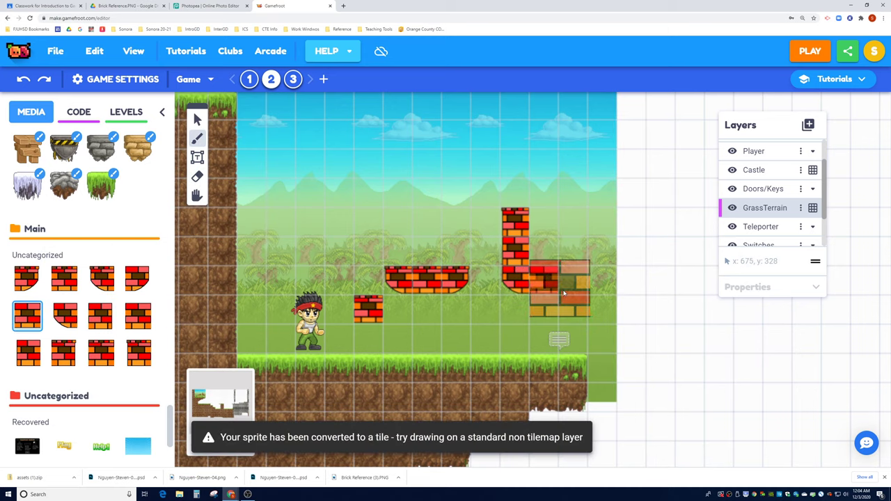
left_click(137, 279)
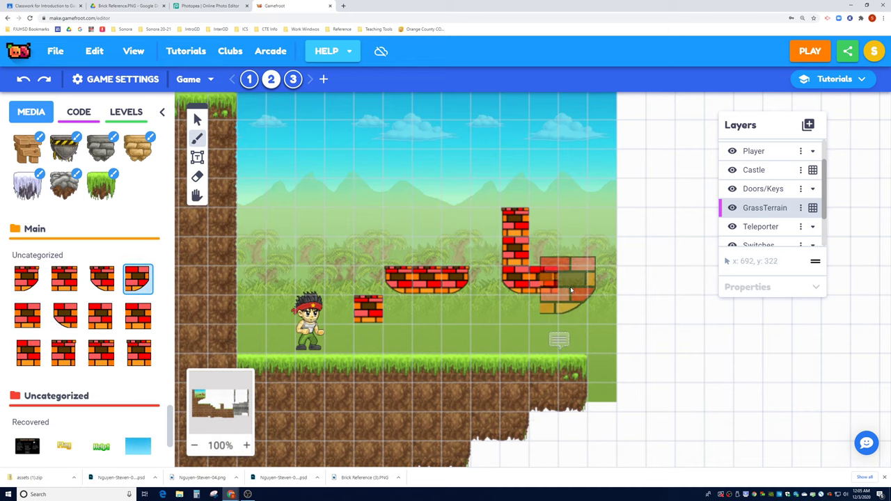
left_click(569, 293)
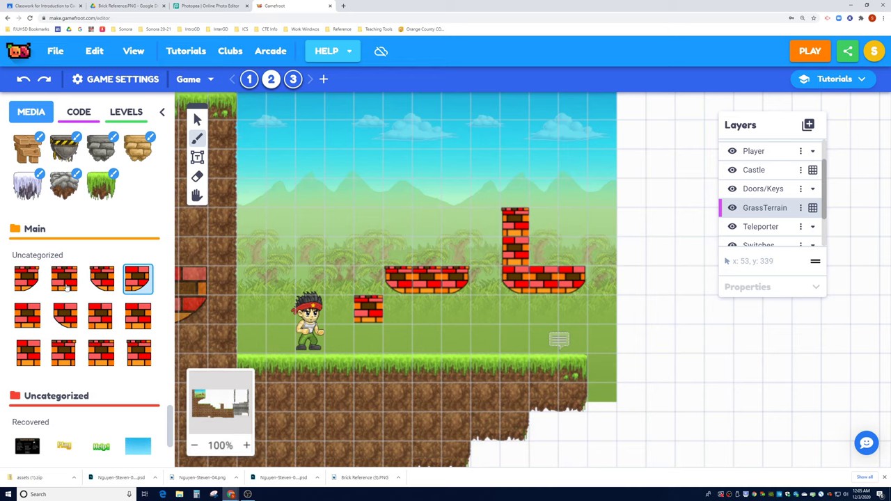
- Complete the U-shaped structure with Brick 2 above the middle base tile and a second column of Brick 3 over Brick 6
left_click(99, 354)
left_click(543, 251)
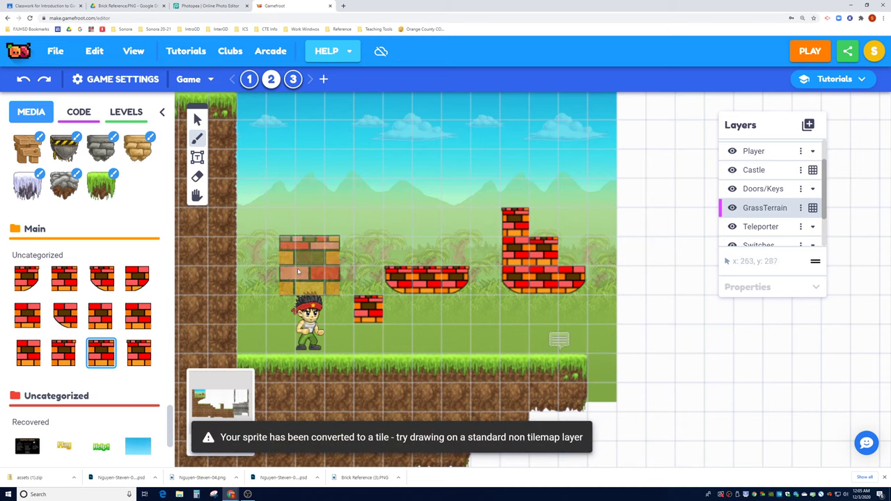
left_click(64, 354)
left_click(572, 222)
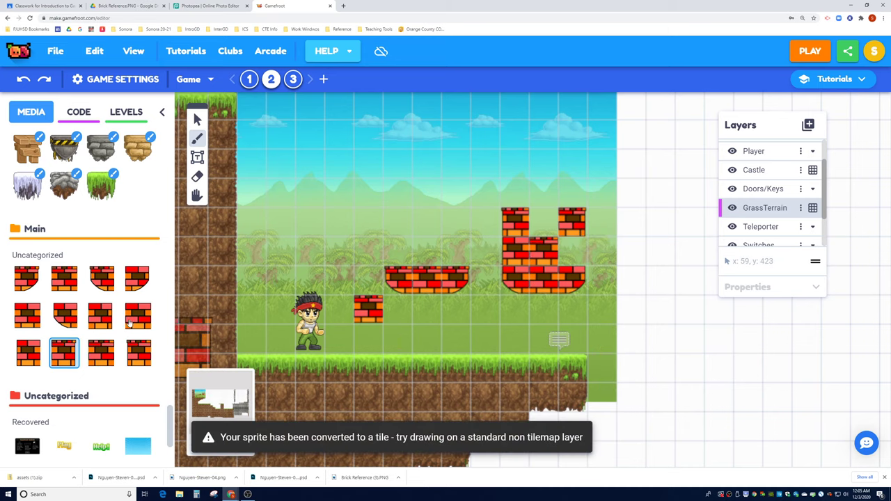
mouse_move(130, 323)
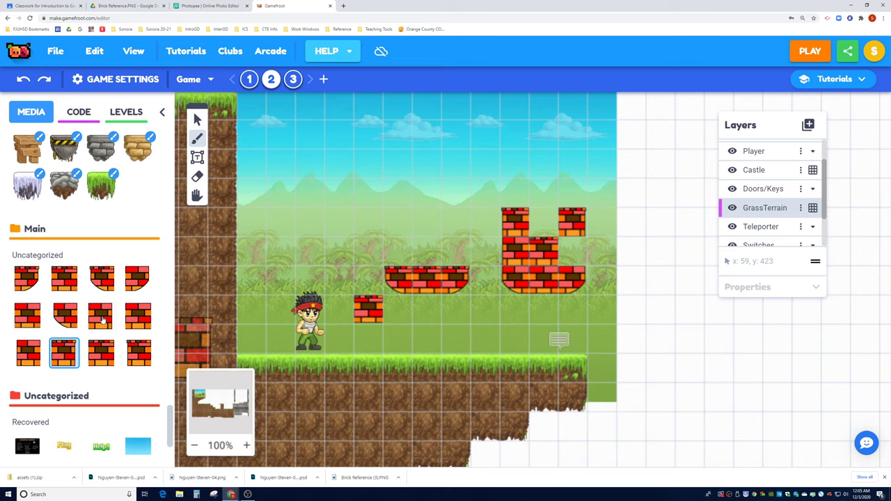
left_click(102, 318)
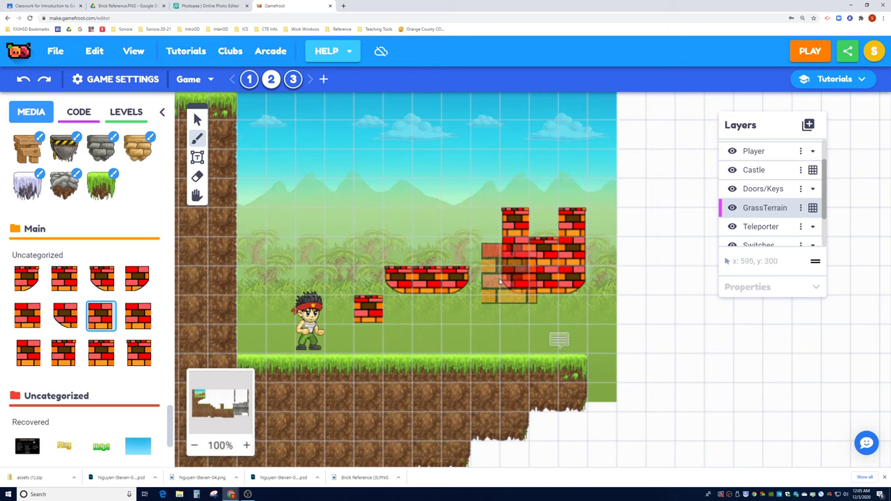
- Play-test the level, jumping the character over the single brick and floating platform onto the U-shaped brick structure
left_click(808, 54)
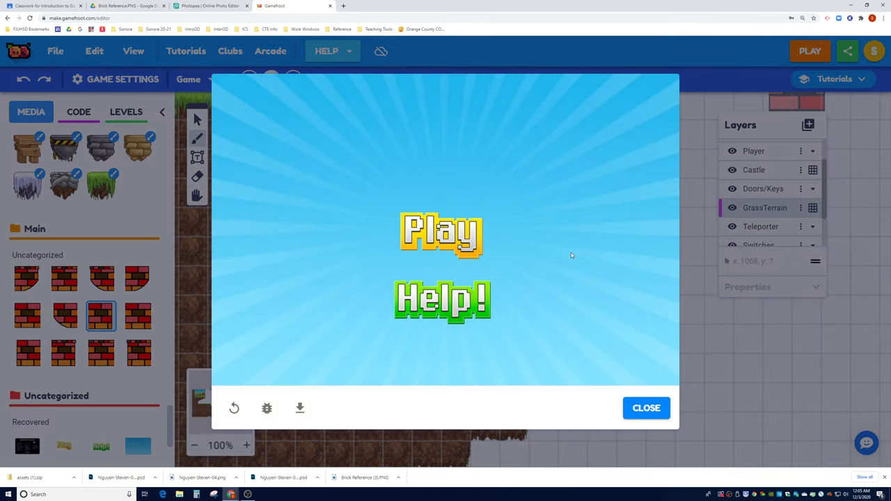
left_click(429, 235)
key("Right")
key("Up")
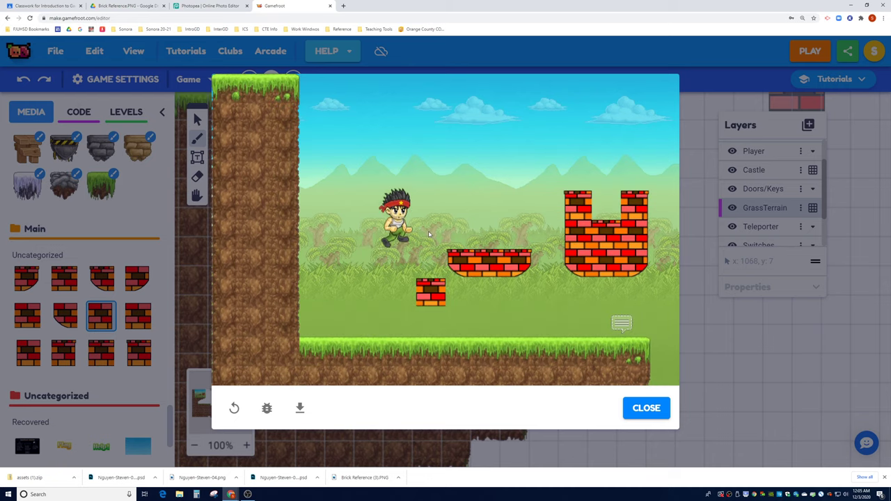
key("Up")
key("Right")
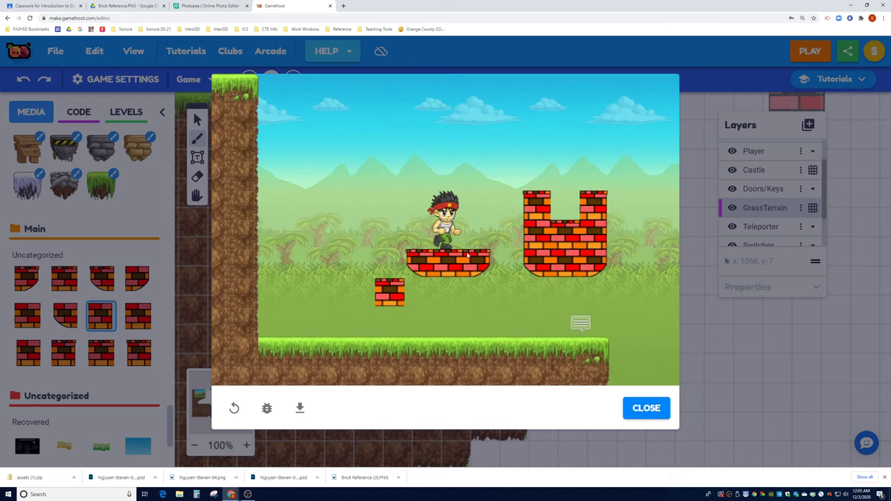
key("Up")
key("Right")
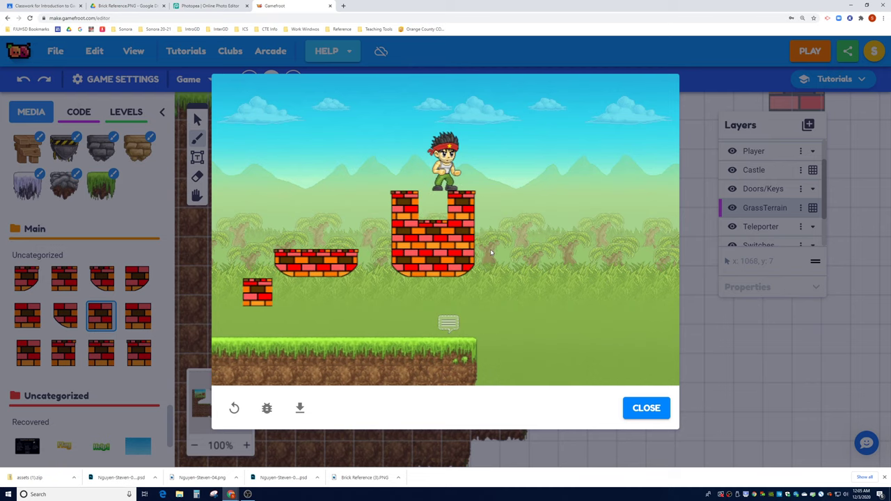
- Test dropping the character from the U-shaped structure to the ground and jumping back to the single brick
key("Left")
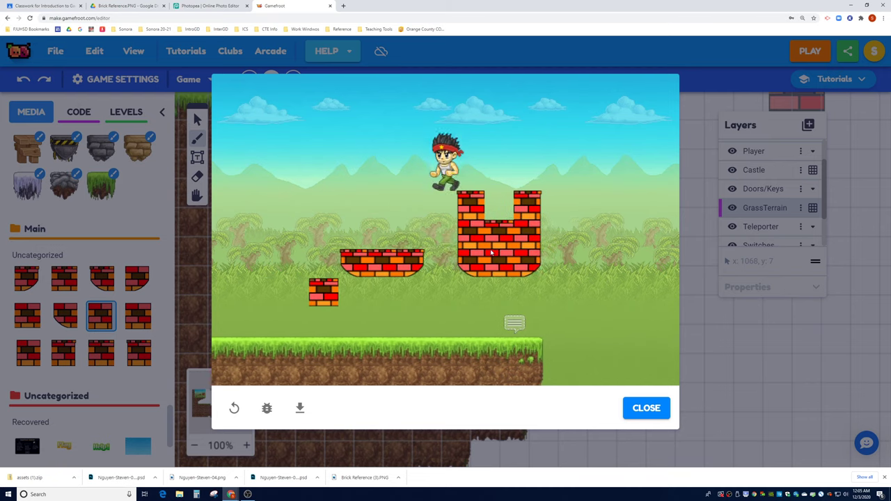
key("Right")
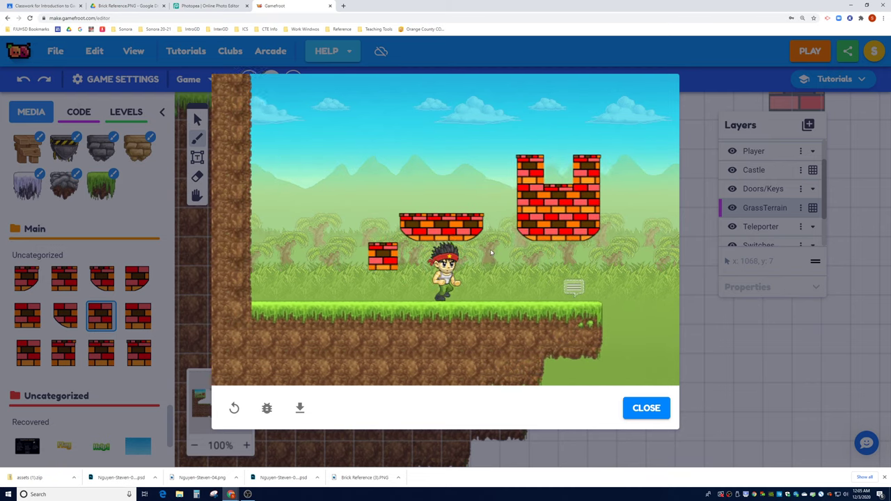
key("Left")
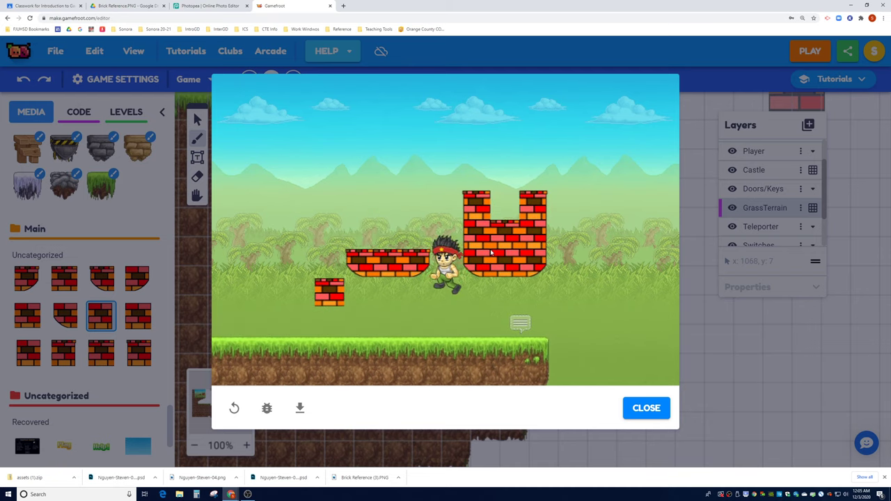
key("Up")
key("Left")
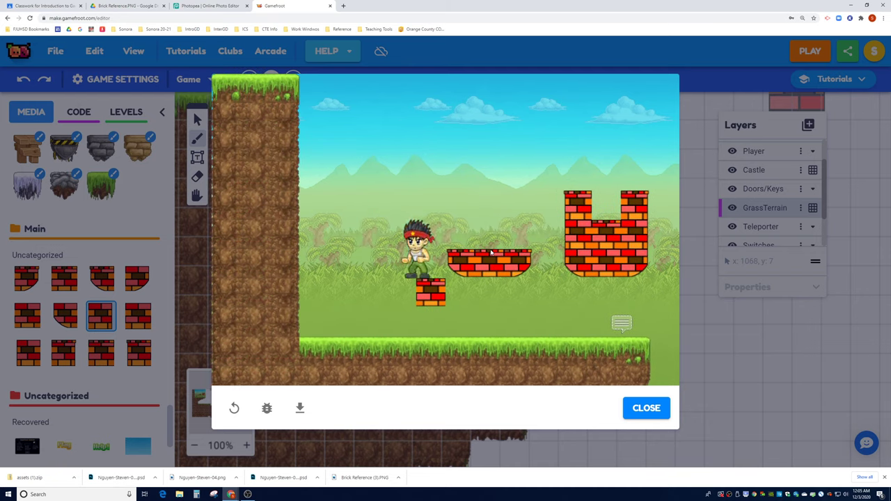
- Test the jump route up to the U-shaped structure again and return the character to the ground near the dirt wall
key("Right")
key("Up")
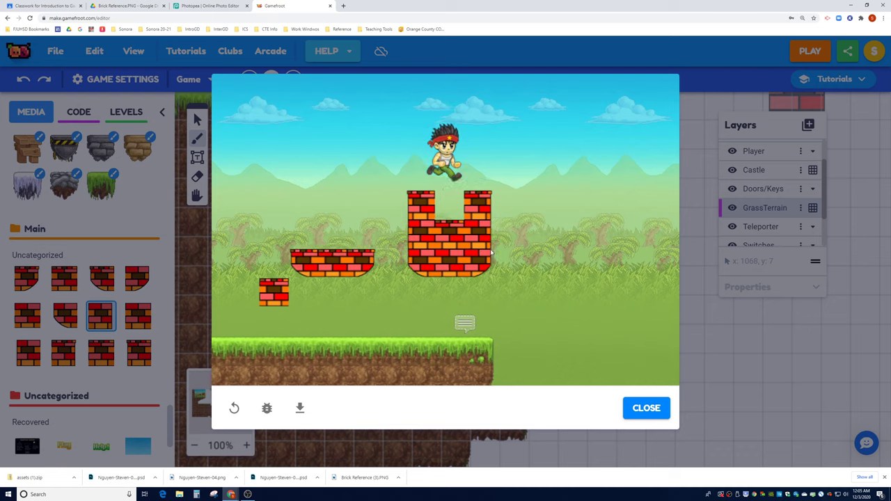
key("Up")
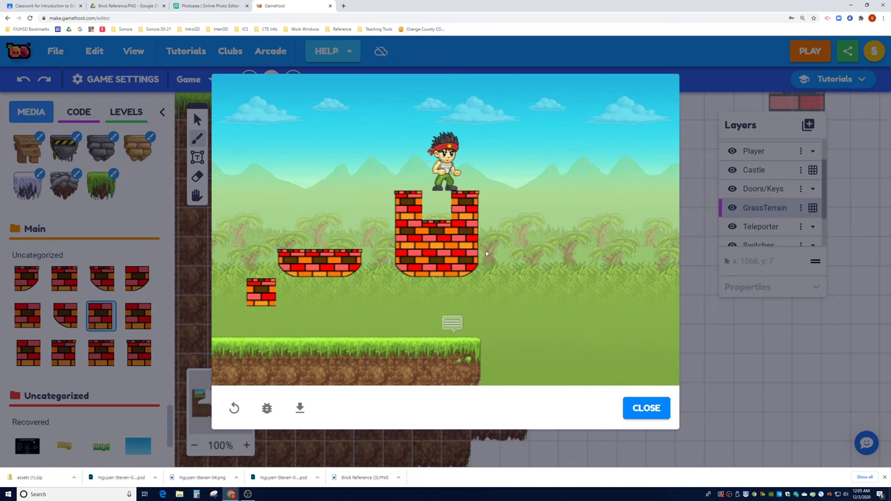
key("Left")
key("Left")
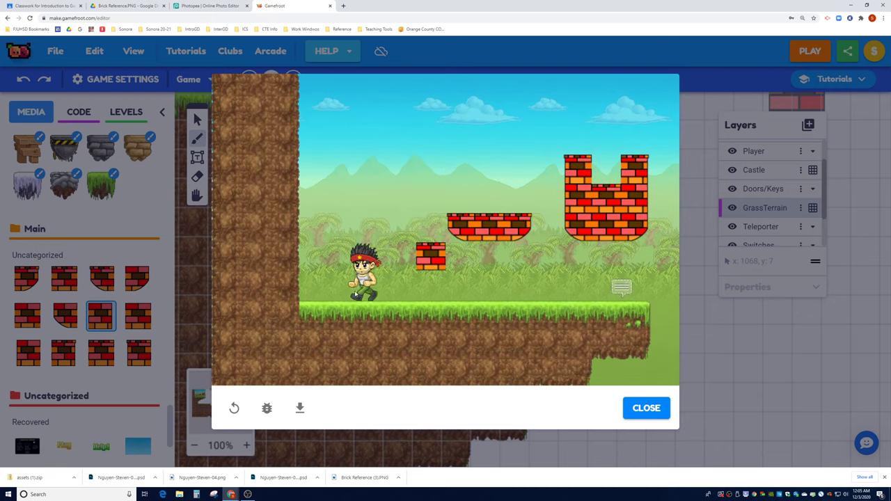
- Jump the character across the floating platform into the gap of the U-shaped structure and back toward the single brick
key("Right")
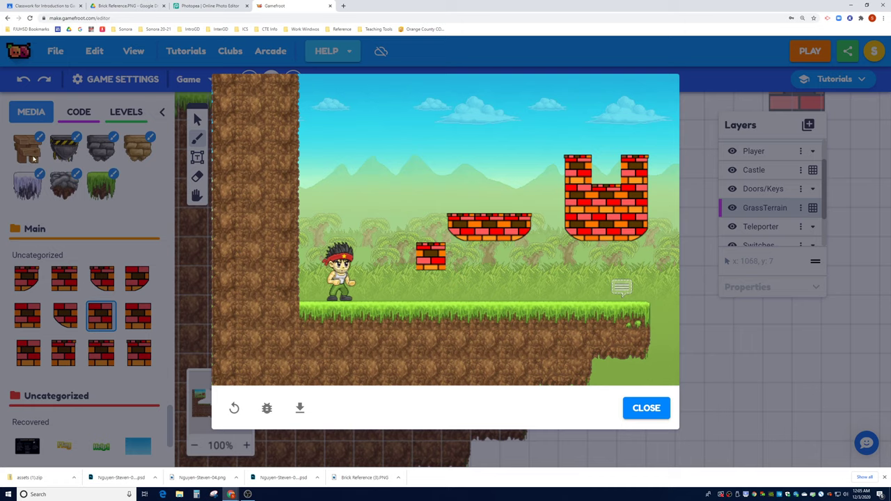
key("Right")
key("Up")
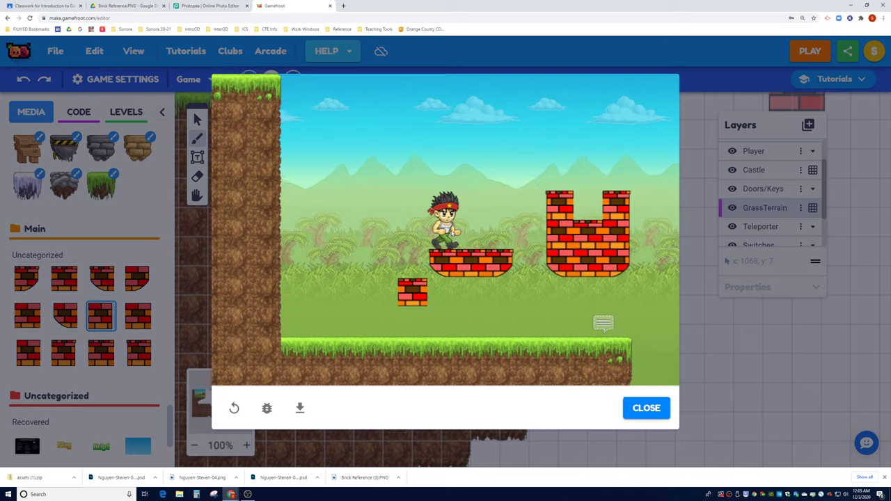
key("Up")
key("Right")
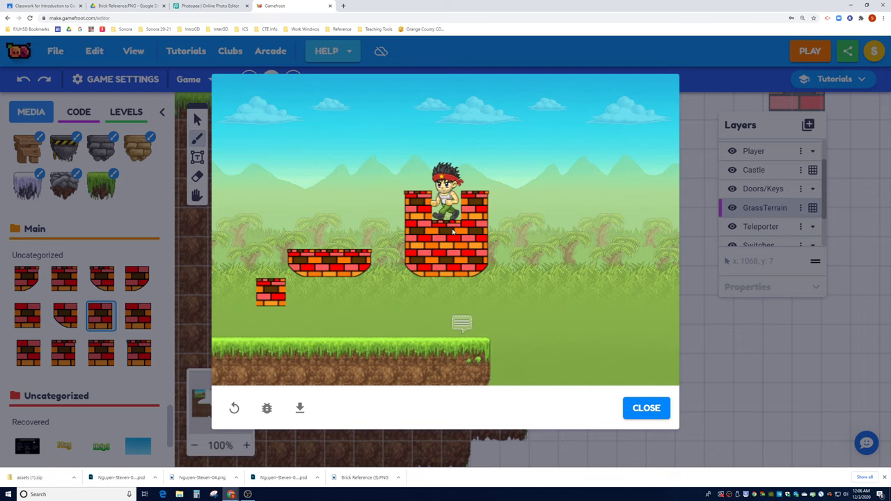
key("Up")
key("Right")
key("Left")
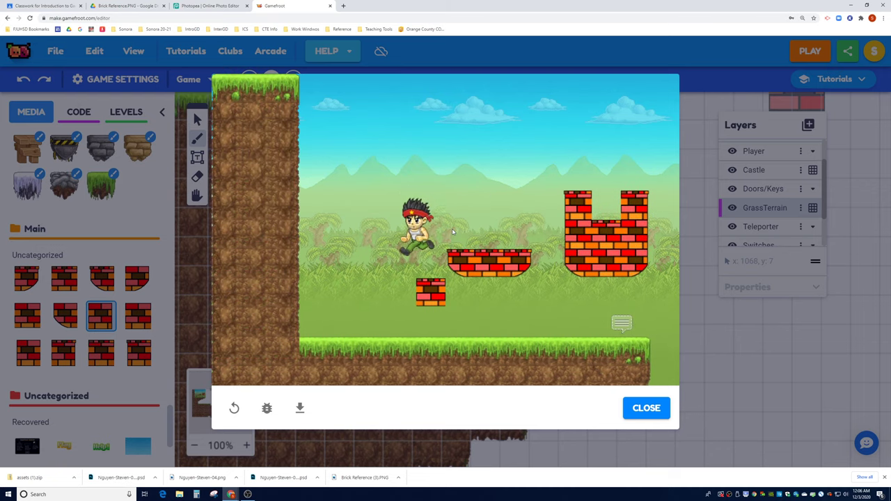